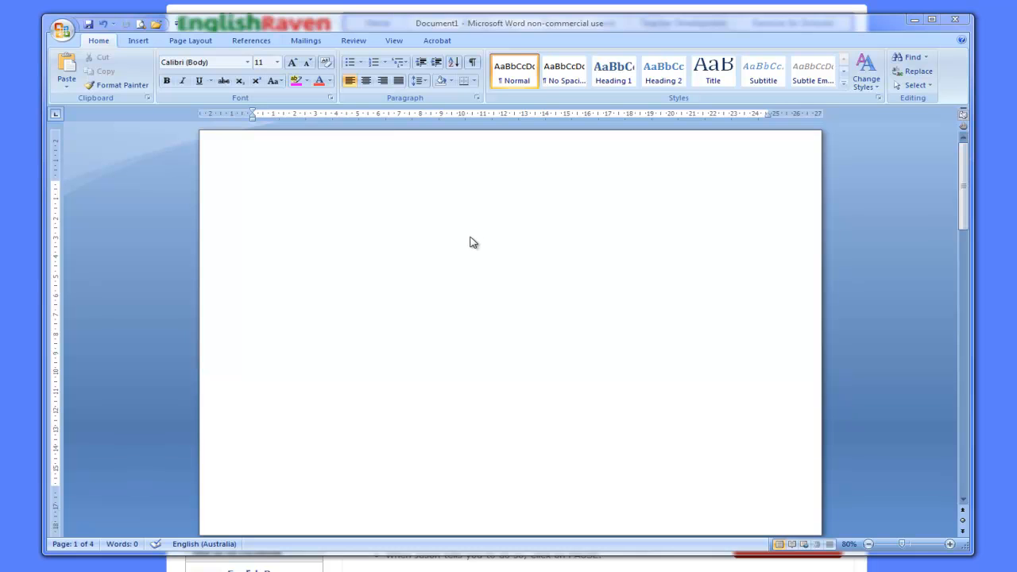
Draw an ellipse about 12.8 cm high and 13.13 cm wide in the upper middle of the page.
{"action": "left_click", "coordinate": [138, 41]}
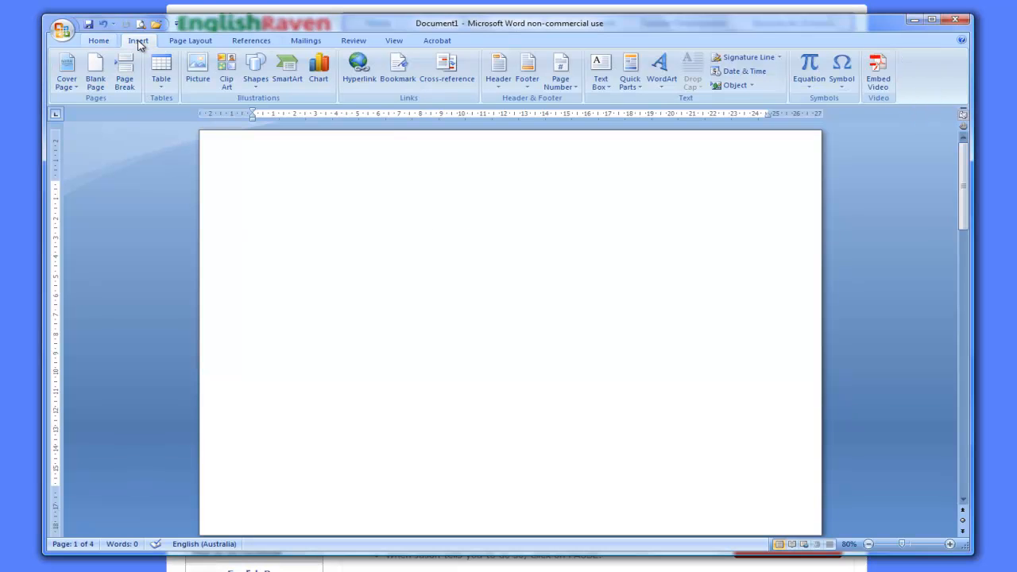
{"action": "left_click", "coordinate": [256, 70]}
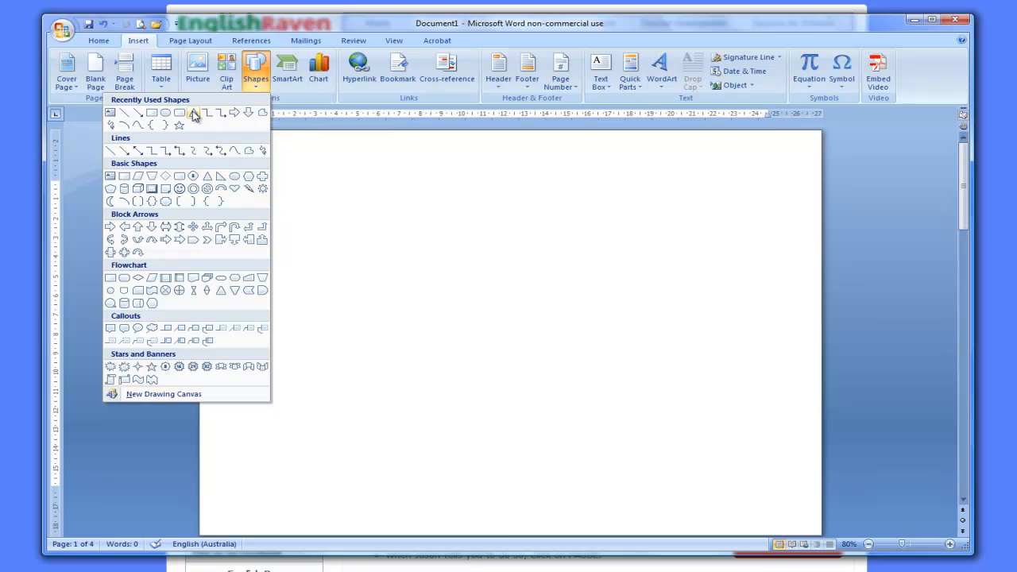
{"action": "left_click", "coordinate": [169, 119]}
{"action": "mouse_move", "coordinate": [317, 193]}
{"action": "left_mouse_down"}
{"action": "mouse_move", "coordinate": [379, 215]}
{"action": "mouse_move", "coordinate": [613, 404]}
{"action": "mouse_move", "coordinate": [575, 436]}
{"action": "mouse_move", "coordinate": [594, 443]}
{"action": "left_mouse_up"}
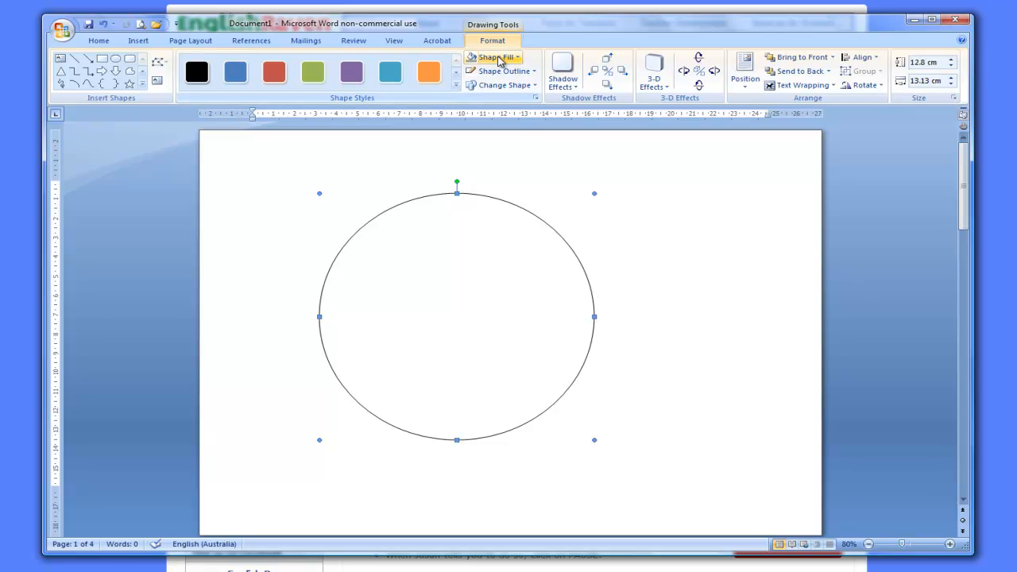
Fill the ellipse with bright blue and apply the dark From Corner gradient that shades toward its lower-right side.
{"action": "left_click", "coordinate": [497, 59]}
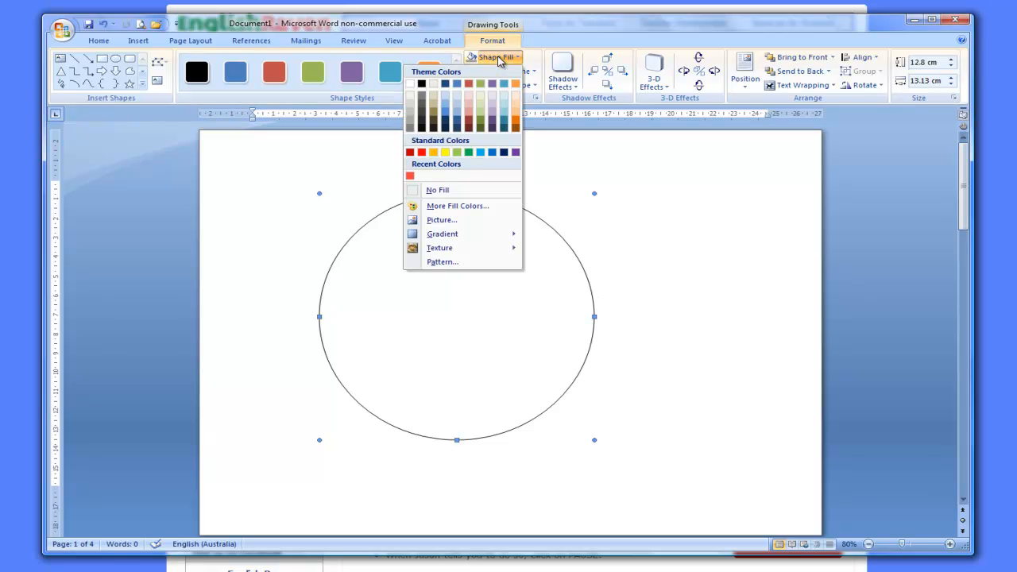
{"action": "left_click", "coordinate": [470, 206]}
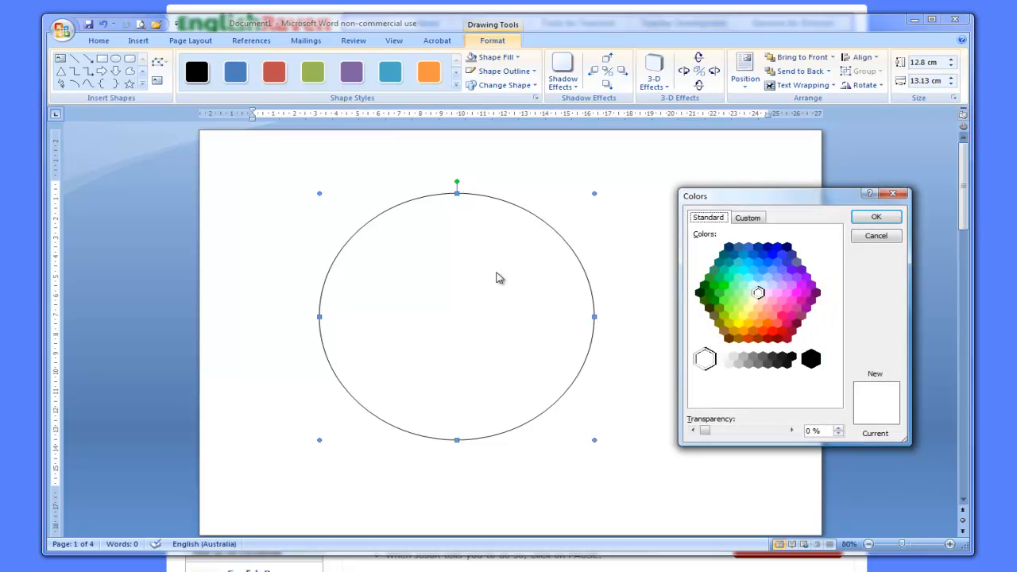
{"action": "left_click", "coordinate": [772, 253]}
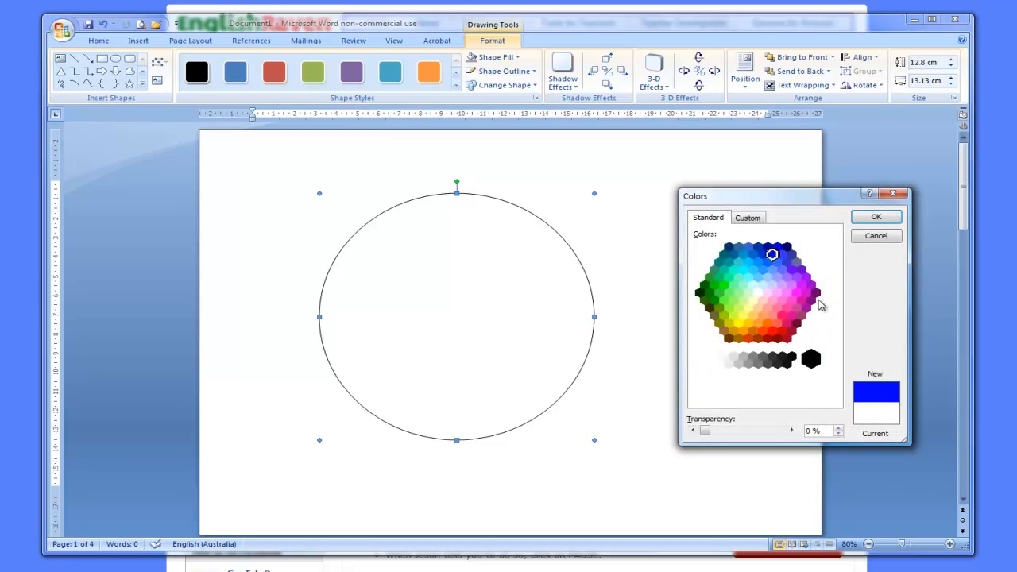
{"action": "left_click", "coordinate": [878, 218]}
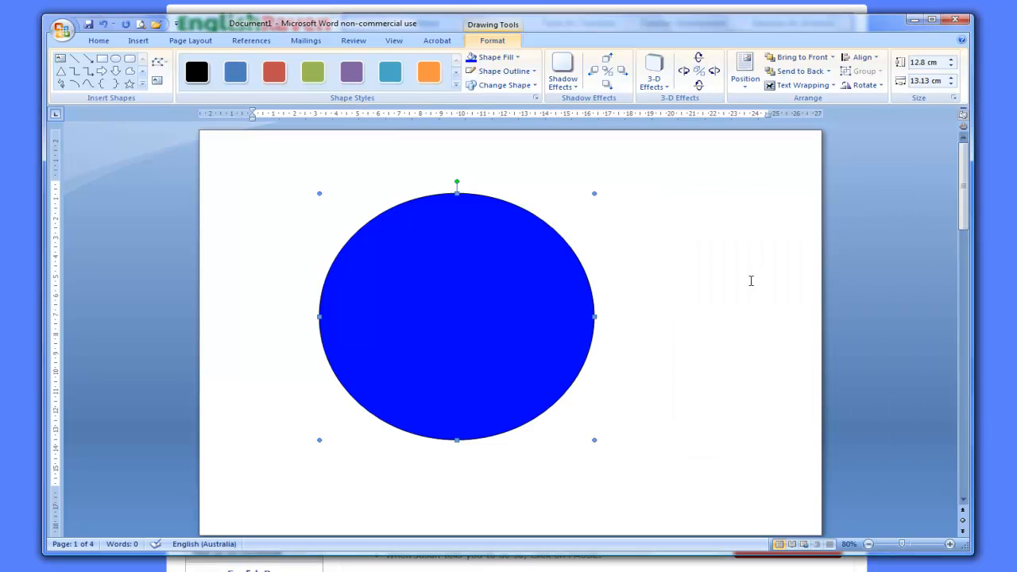
{"action": "left_click", "coordinate": [514, 58]}
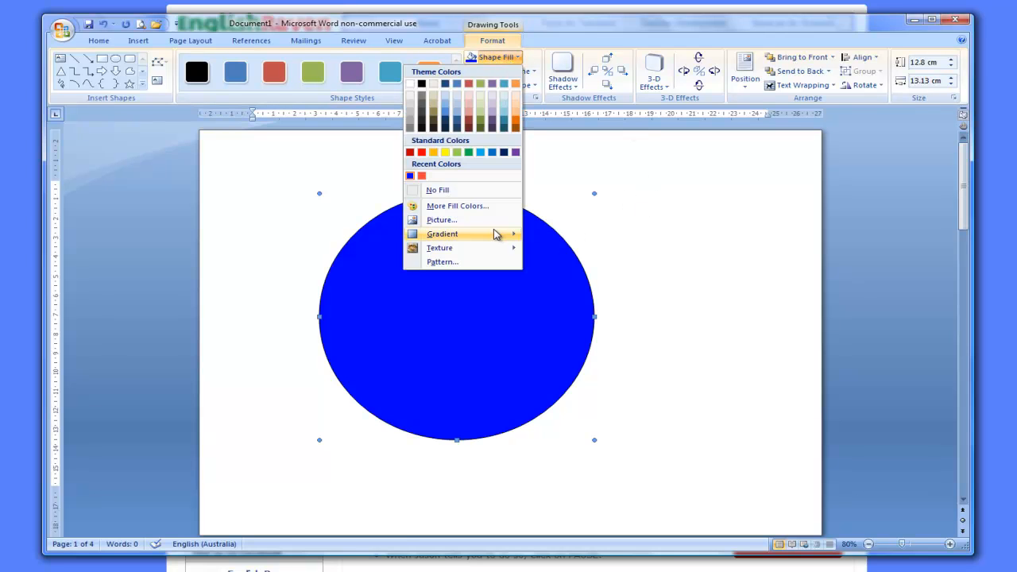
{"action": "mouse_move", "coordinate": [492, 238]}
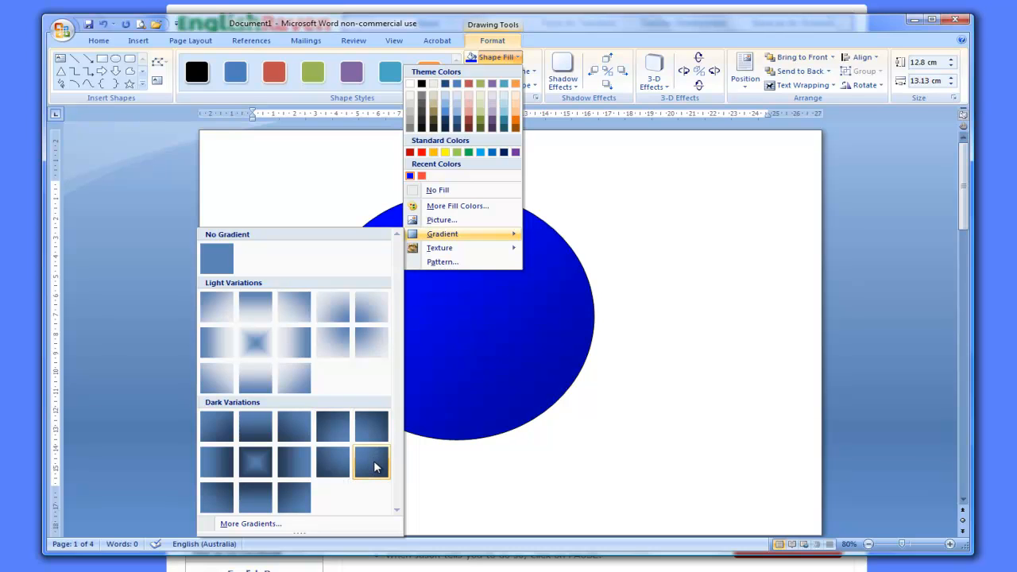
{"action": "left_click", "coordinate": [377, 467]}
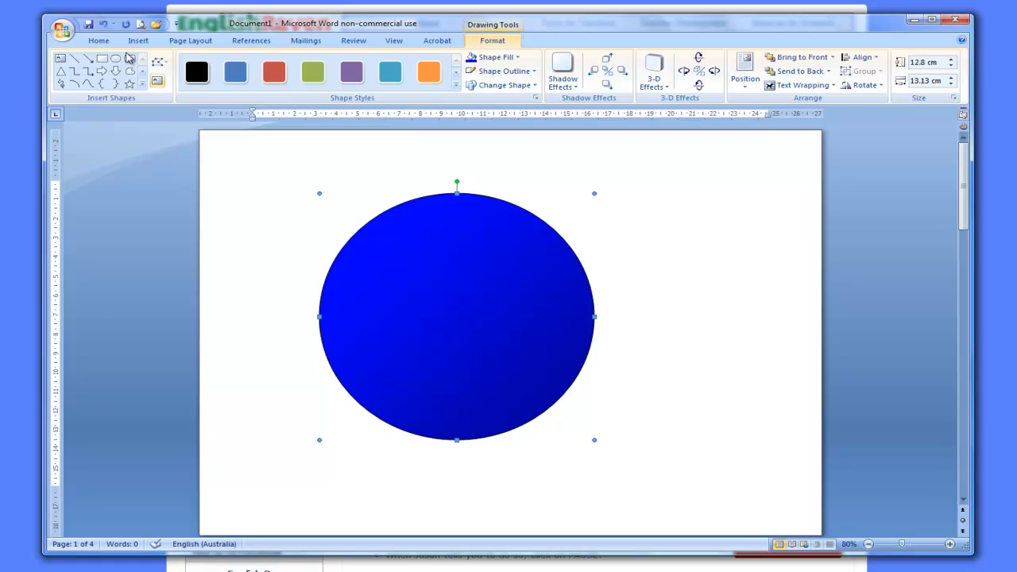
Duplicate the blue ellipse, scale the copy down and place it inside the original.
{"action": "left_click", "coordinate": [97, 41]}
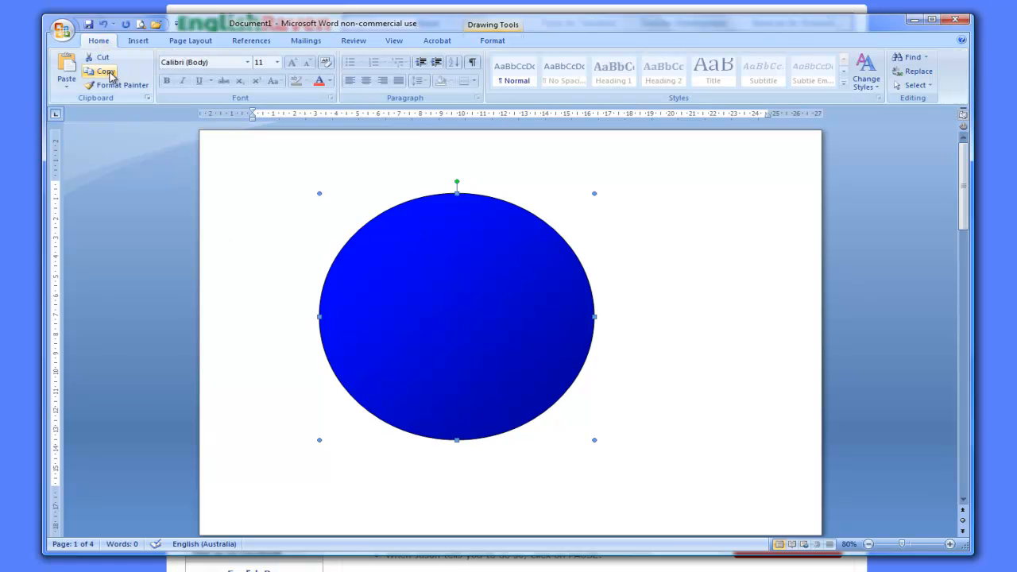
{"action": "left_click", "coordinate": [69, 70]}
{"action": "left_click_drag", "start_coordinate": [503, 313], "coordinate": [519, 321]}
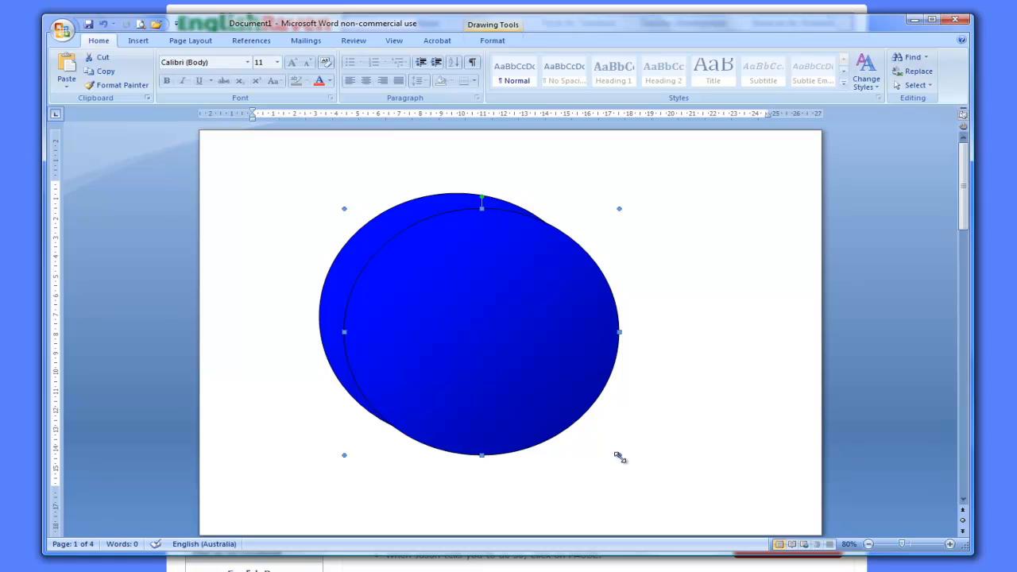
{"action": "left_click_drag", "start_coordinate": [618, 455], "coordinate": [546, 376]}
{"action": "left_click_drag", "start_coordinate": [453, 291], "coordinate": [467, 303]}
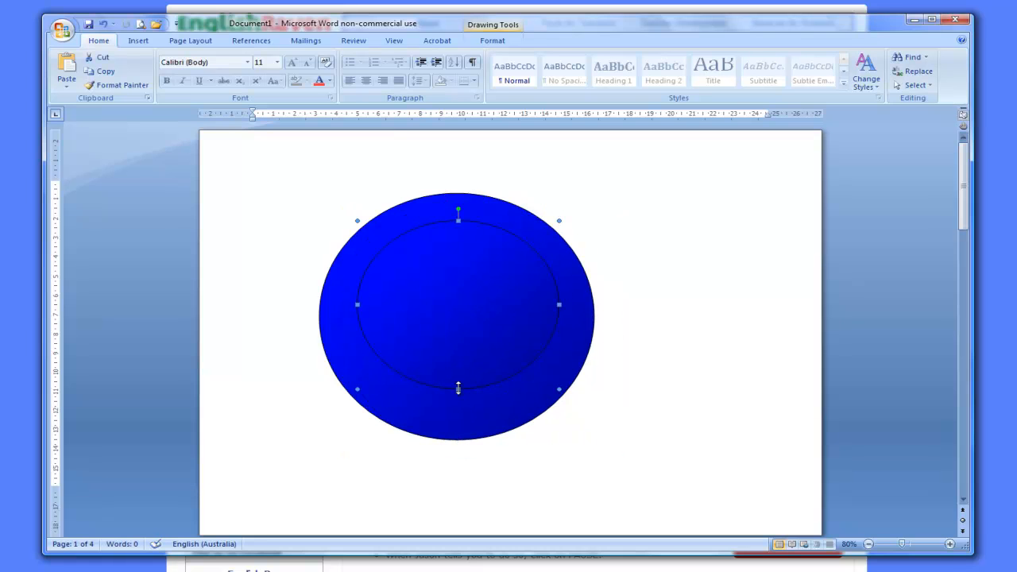
Stretch the inner ellipse to about 9.9 cm high and 10.09 cm wide, leaving an even rim inside the outer one.
{"action": "left_click_drag", "start_coordinate": [459, 389], "coordinate": [459, 412]}
{"action": "left_click_drag", "start_coordinate": [357, 316], "coordinate": [352, 316]}
{"action": "left_click", "coordinate": [463, 203], "text": "shift"}
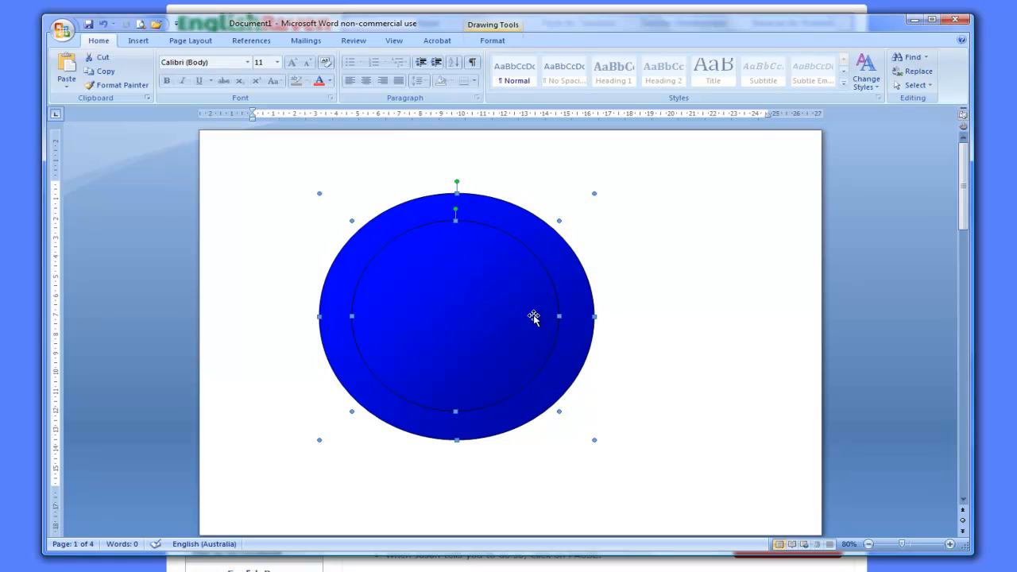
{"action": "left_click", "coordinate": [484, 329]}
{"action": "left_click_drag", "start_coordinate": [456, 411], "coordinate": [456, 412]}
{"action": "left_click_drag", "start_coordinate": [559, 316], "coordinate": [565, 316]}
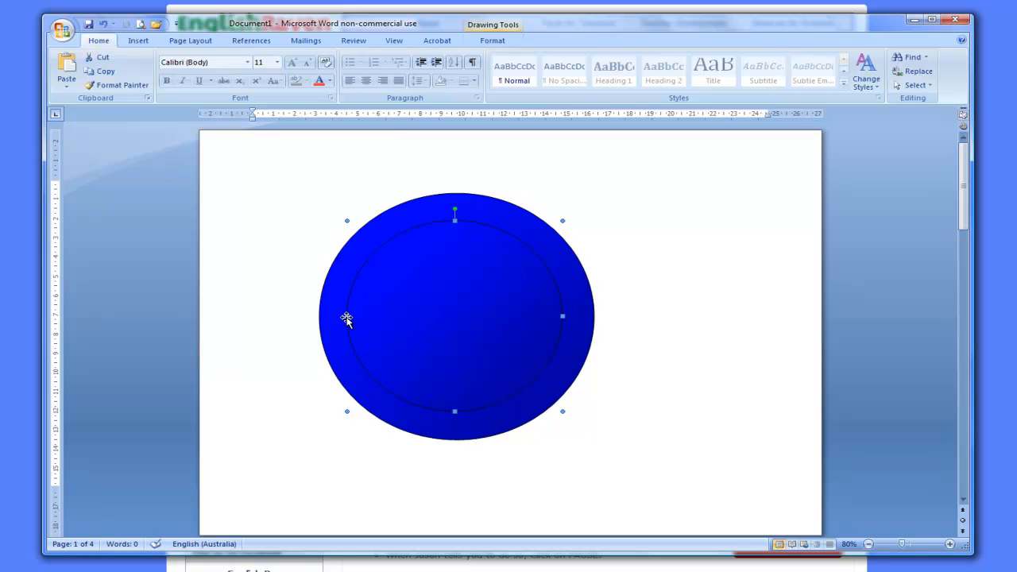
{"action": "left_click_drag", "start_coordinate": [348, 316], "coordinate": [351, 317]}
{"action": "left_click", "coordinate": [656, 336]}
Give the inner ellipse the opposite dark gradient, with its dark corner at the upper left.
{"action": "left_click", "coordinate": [468, 309]}
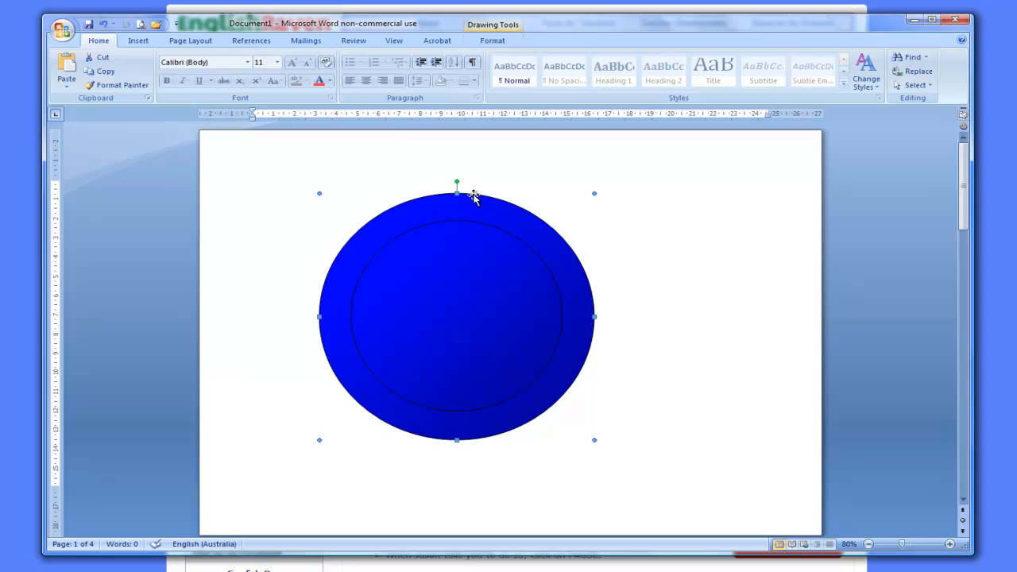
{"action": "left_click", "coordinate": [457, 320]}
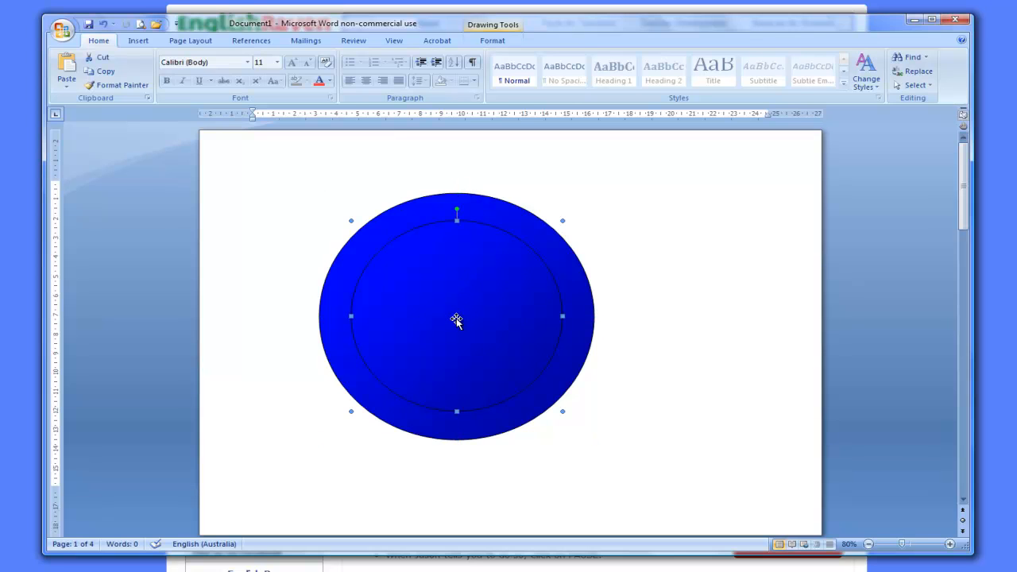
{"action": "left_click", "coordinate": [493, 43]}
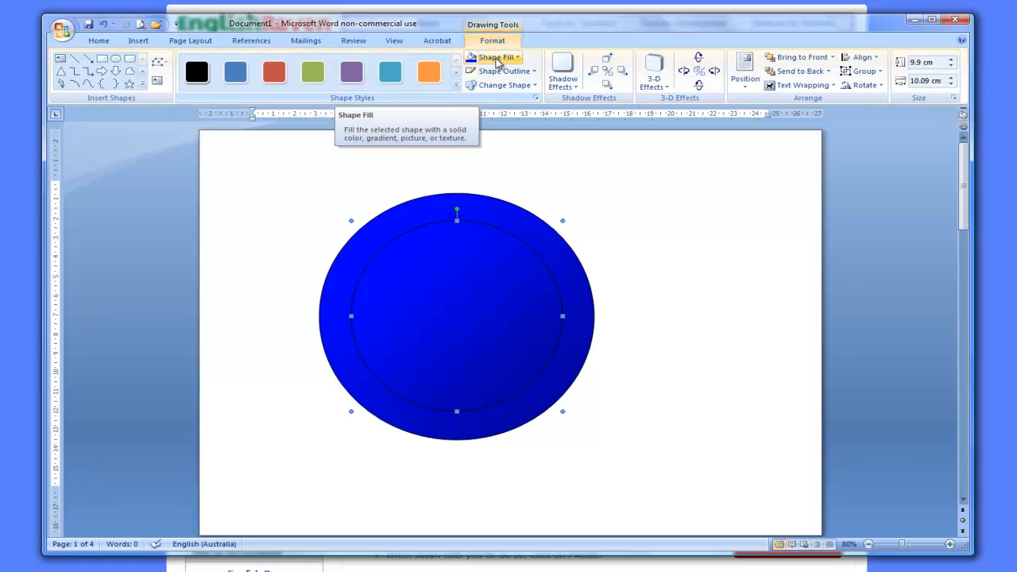
{"action": "left_click", "coordinate": [497, 60]}
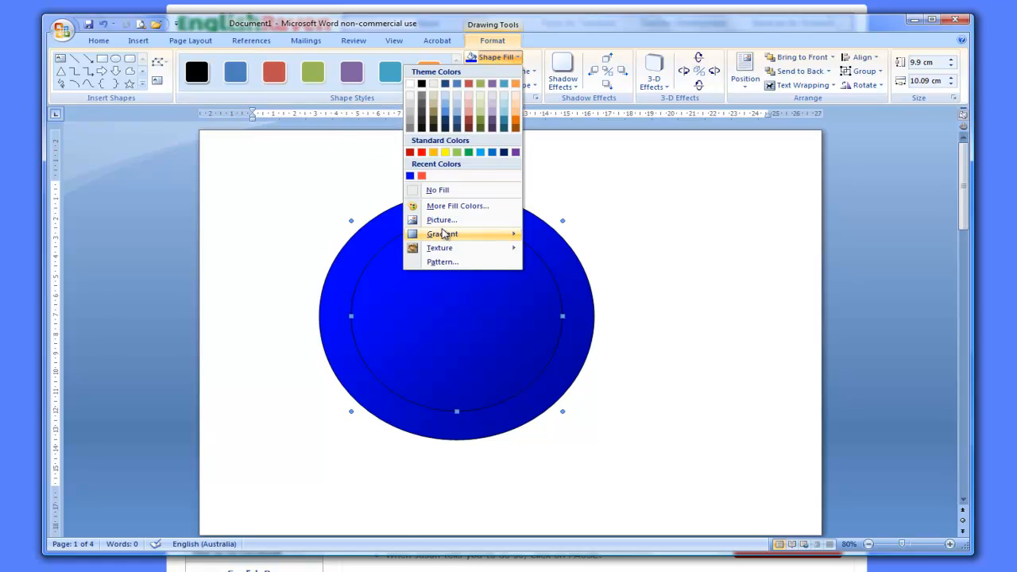
{"action": "mouse_move", "coordinate": [442, 236]}
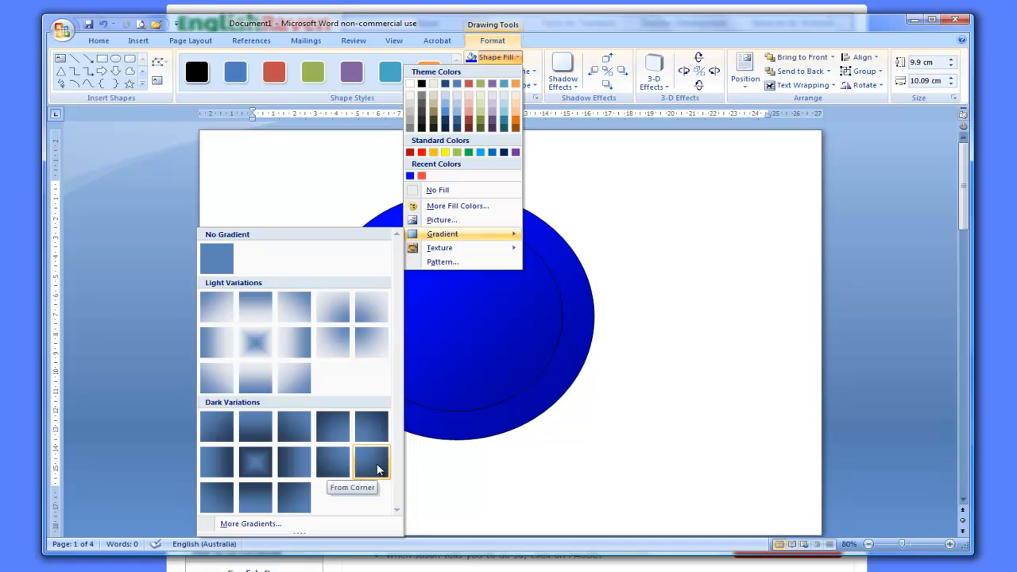
{"action": "left_click", "coordinate": [333, 425]}
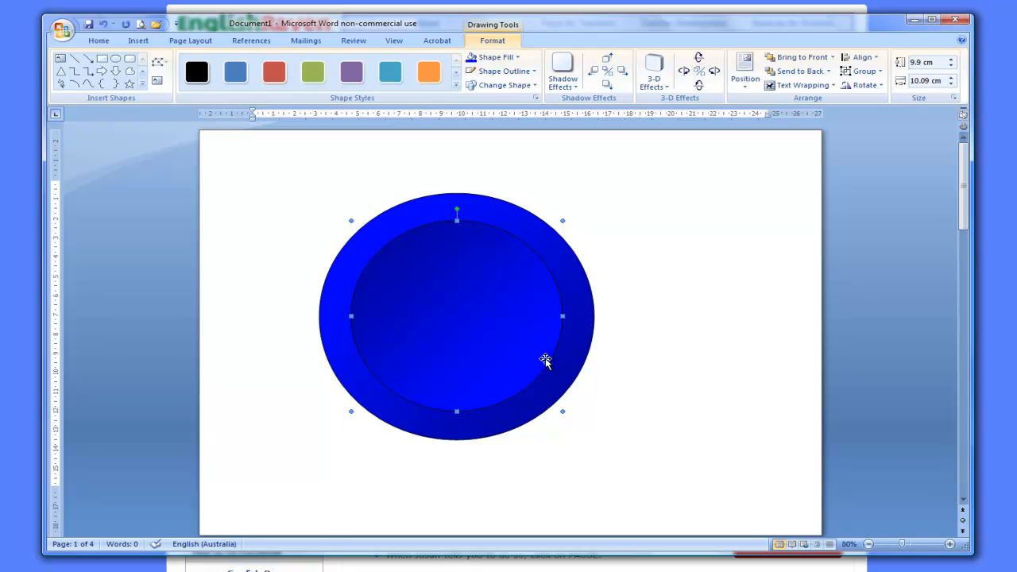
{"action": "left_click", "coordinate": [681, 301]}
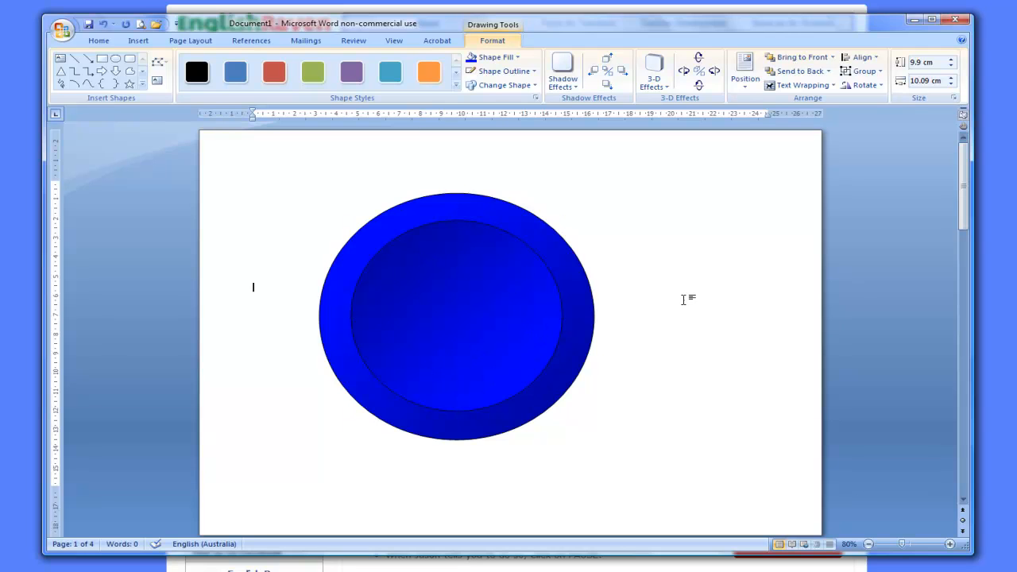
Align the inner and outer ellipses to each other with Align Center and Align Middle.
{"action": "left_click", "coordinate": [461, 194]}
{"action": "left_click", "coordinate": [458, 320], "text": "shift"}
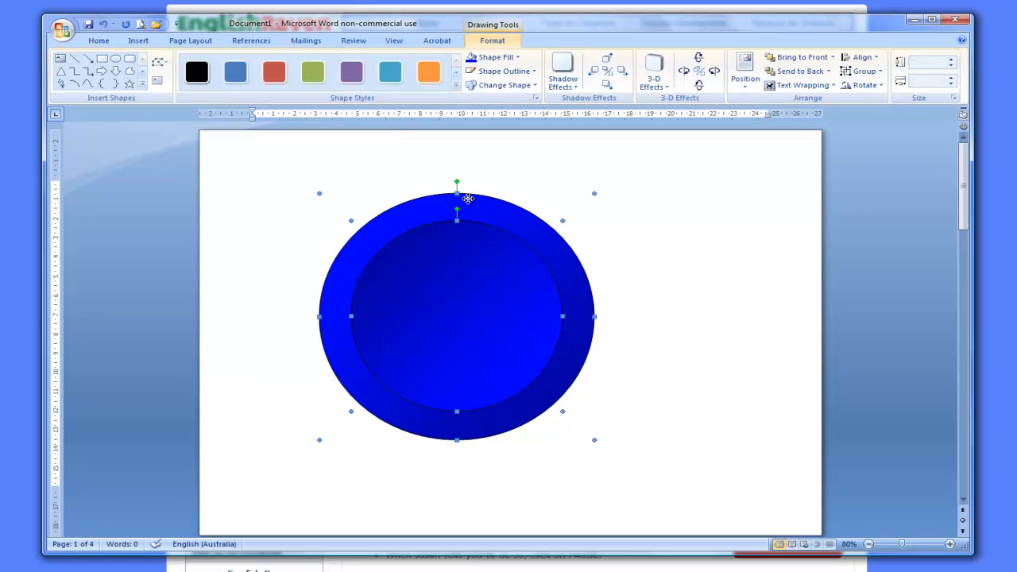
{"action": "left_click", "coordinate": [744, 252]}
{"action": "left_click", "coordinate": [472, 195]}
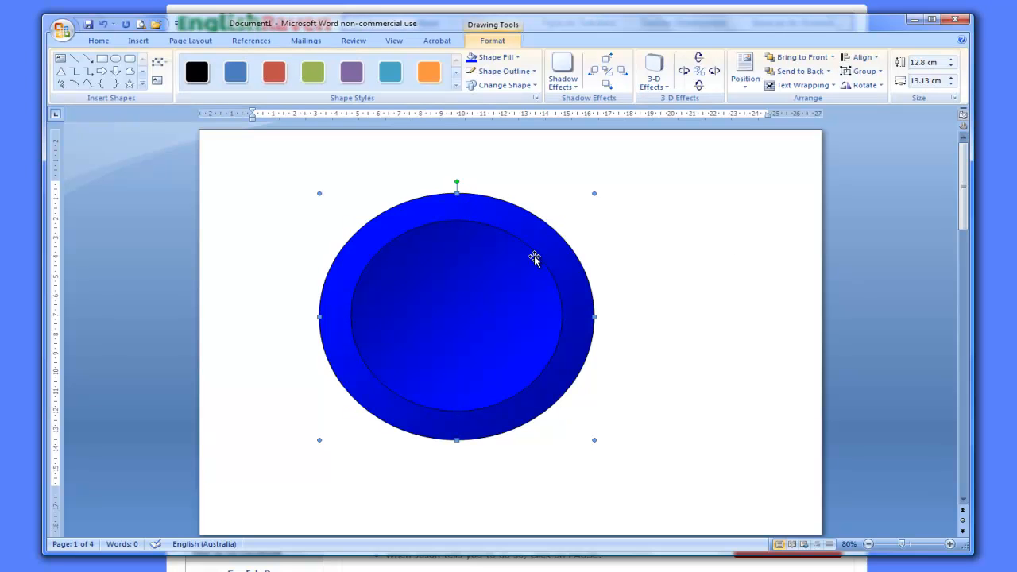
{"action": "left_click", "coordinate": [458, 302], "text": "shift"}
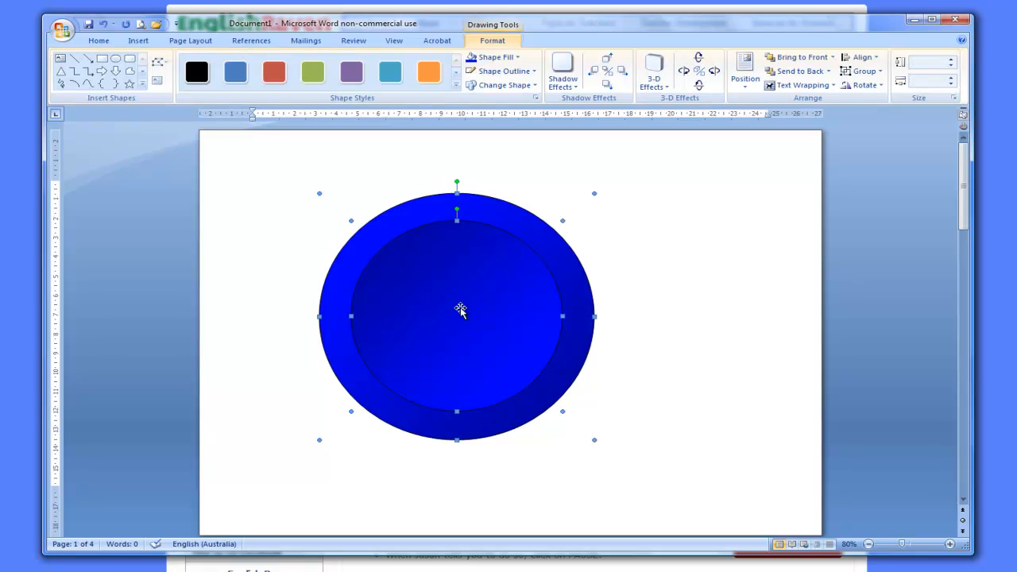
{"action": "left_click", "coordinate": [862, 58]}
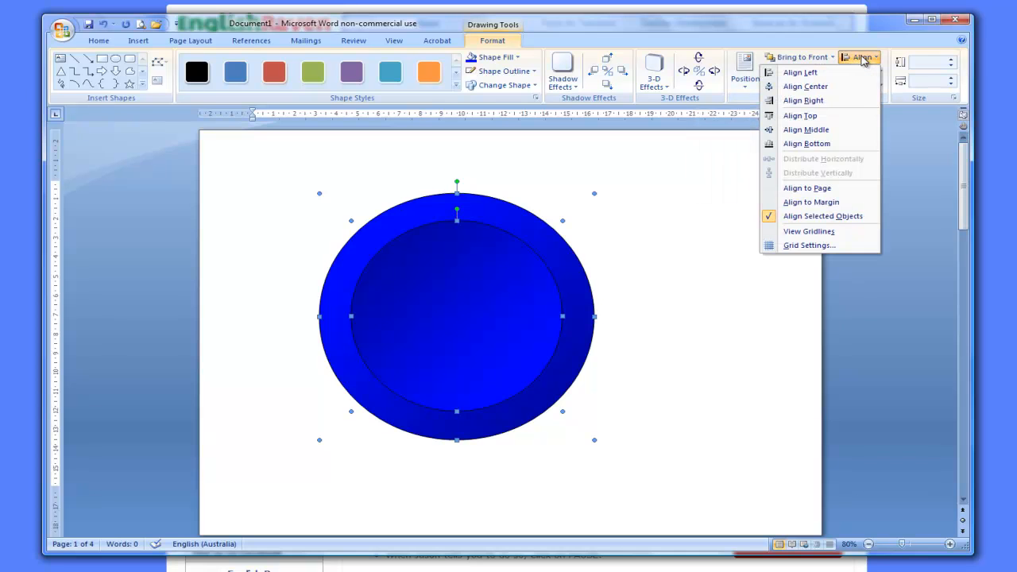
{"action": "left_click", "coordinate": [806, 87]}
{"action": "left_click", "coordinate": [861, 57]}
{"action": "left_click", "coordinate": [807, 129]}
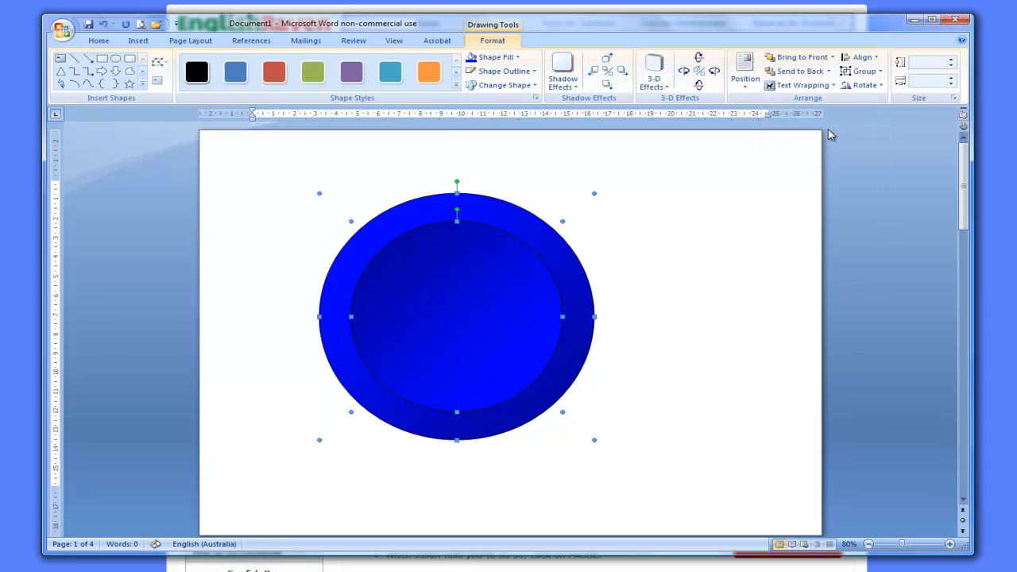
{"action": "left_click", "coordinate": [698, 329]}
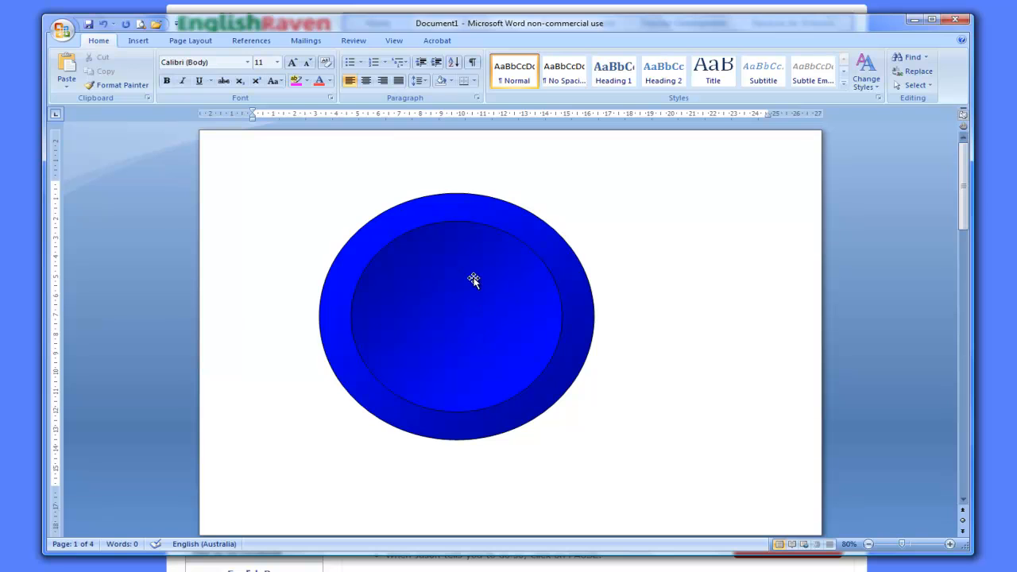
Set the outlines of the inner and outer ellipses to the recently used bright blue.
{"action": "left_click", "coordinate": [447, 283]}
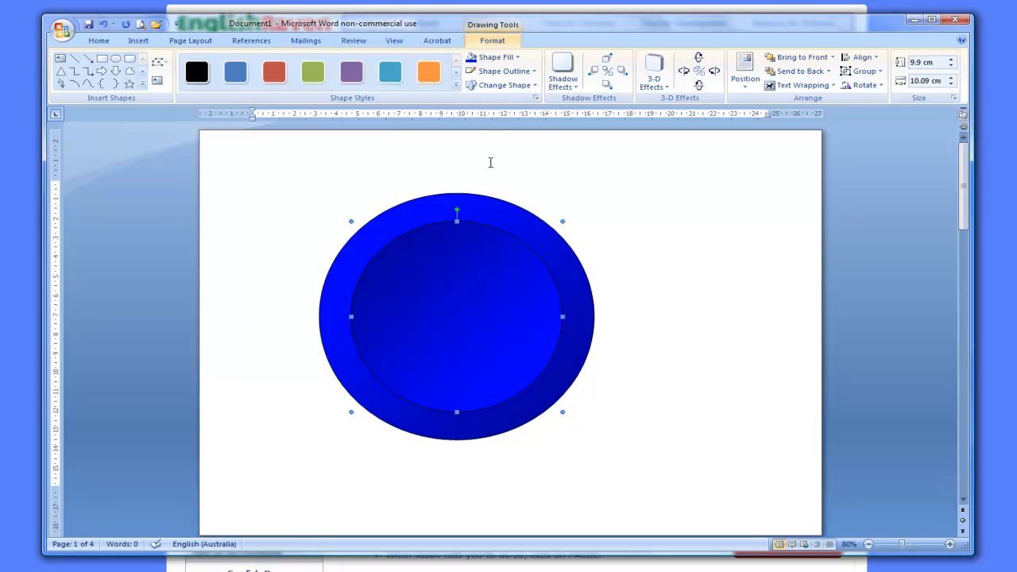
{"action": "left_click", "coordinate": [506, 72]}
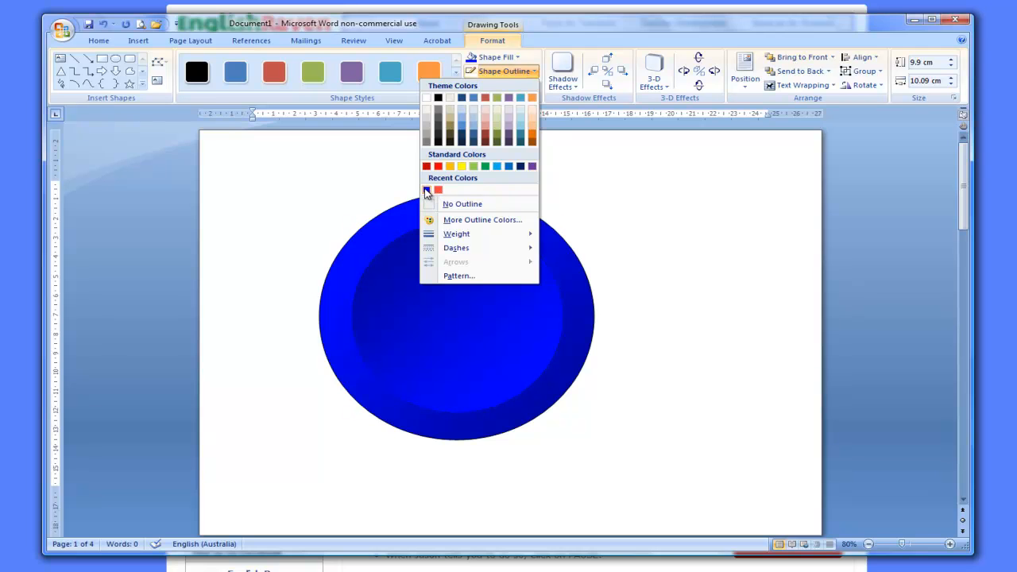
{"action": "left_click", "coordinate": [426, 190]}
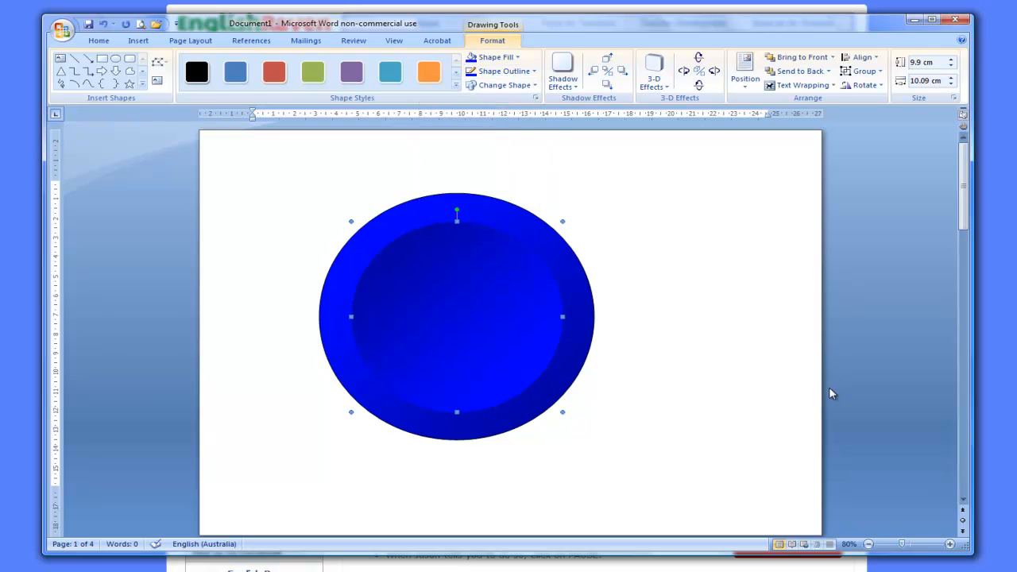
{"action": "left_click", "coordinate": [492, 199]}
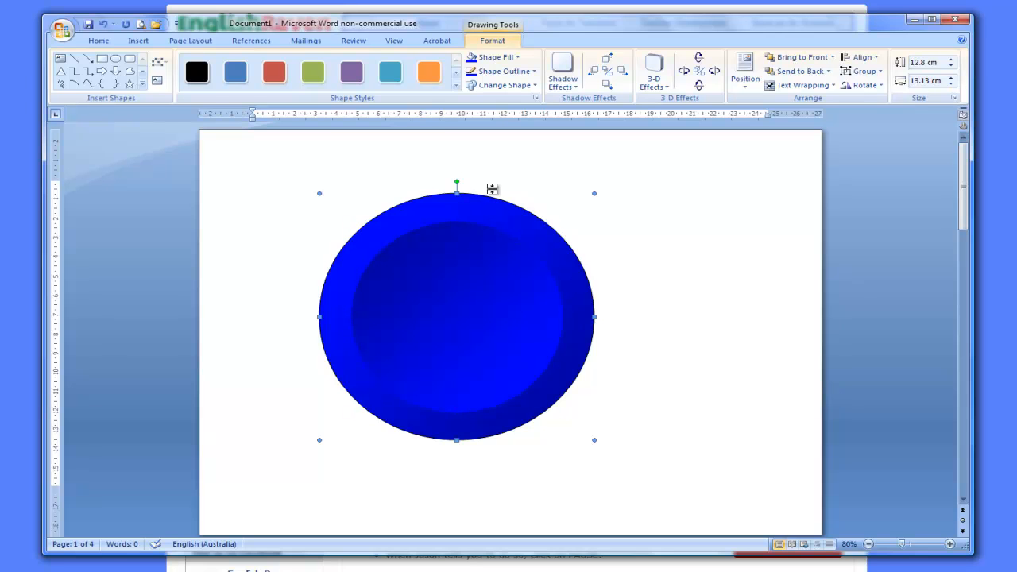
{"action": "left_click", "coordinate": [505, 74]}
{"action": "left_click", "coordinate": [427, 191]}
{"action": "left_click", "coordinate": [690, 362]}
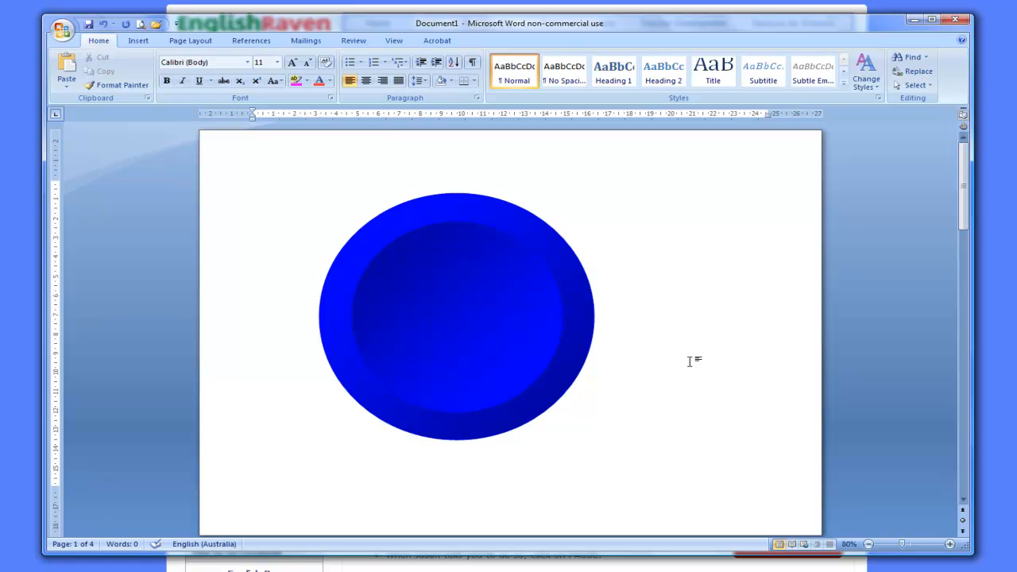
Set the outline weight of both the outer and inner ellipses to ¼ pt.
{"action": "left_click", "coordinate": [491, 215]}
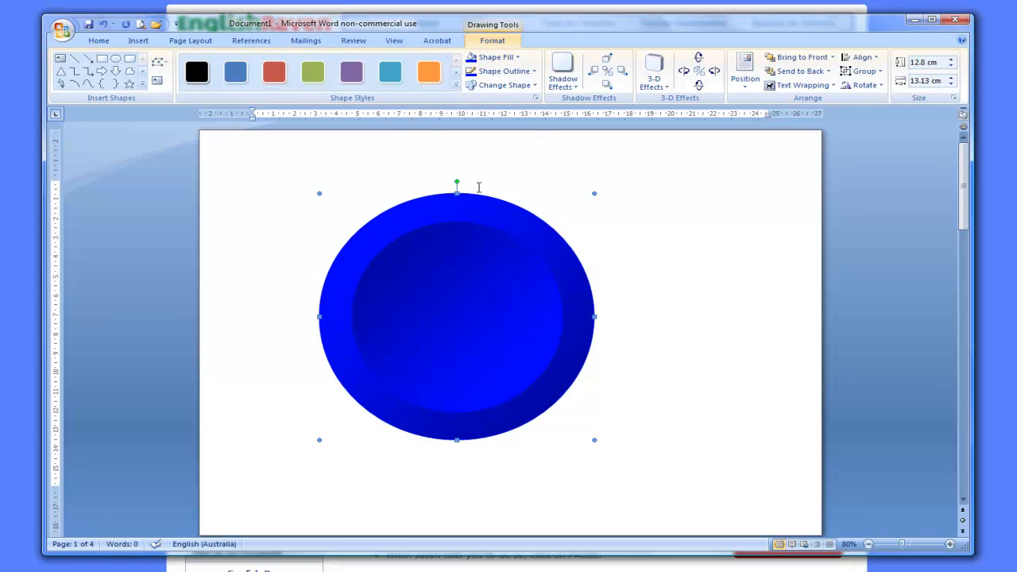
{"action": "left_click", "coordinate": [500, 70]}
{"action": "mouse_move", "coordinate": [486, 237]}
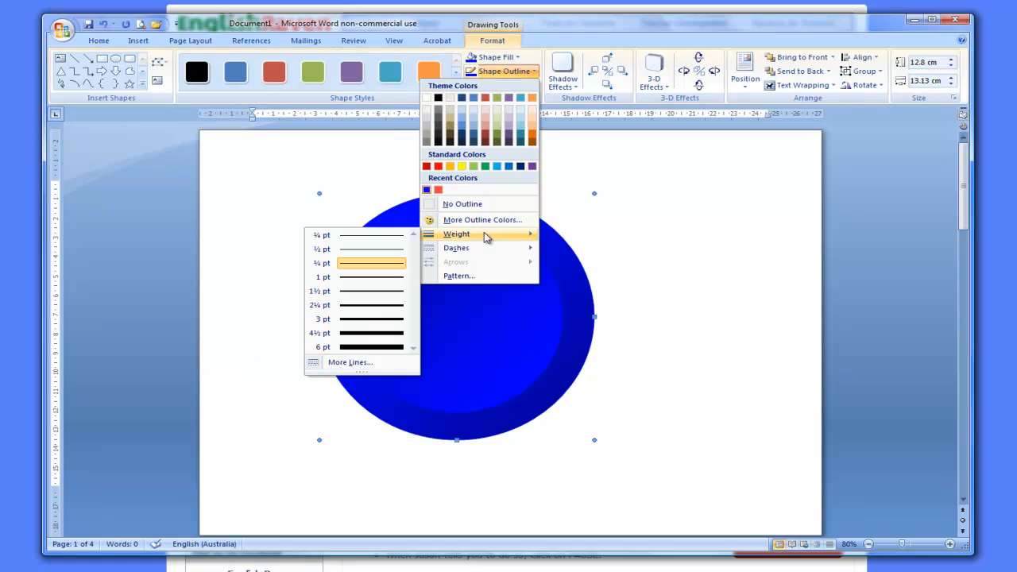
{"action": "left_click", "coordinate": [363, 235]}
{"action": "left_click", "coordinate": [463, 313]}
{"action": "left_click", "coordinate": [521, 70]}
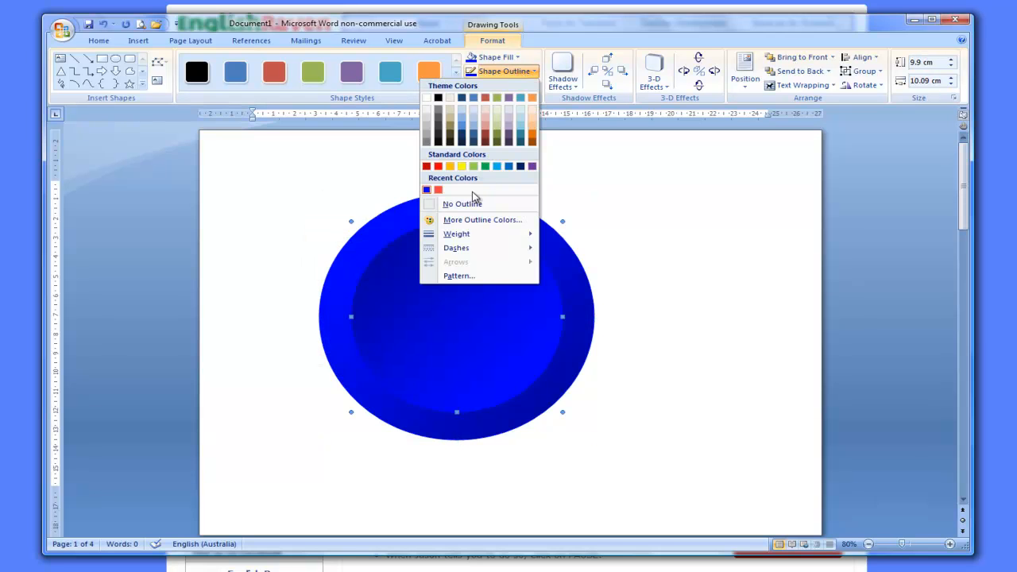
{"action": "mouse_move", "coordinate": [474, 242]}
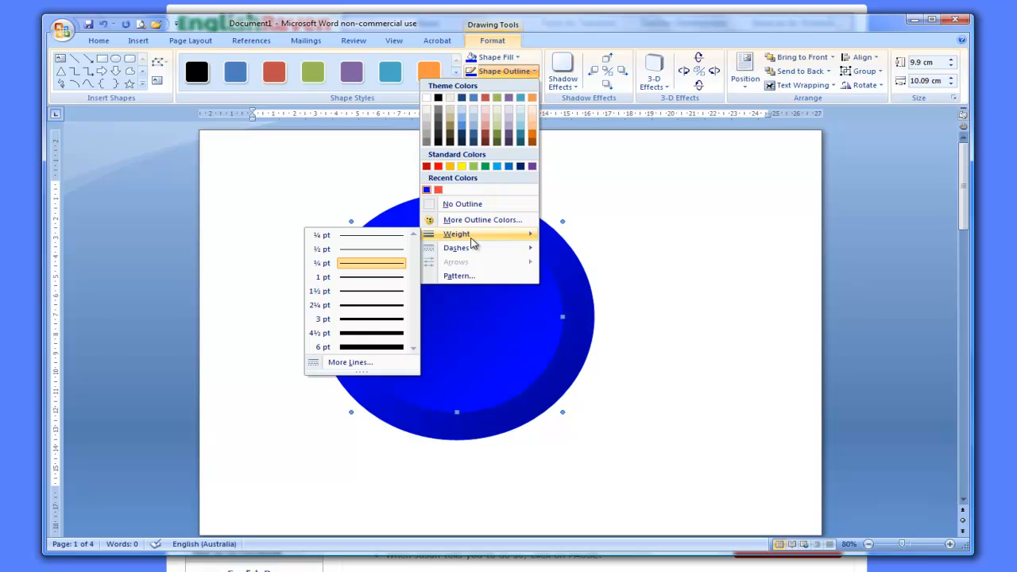
{"action": "left_click", "coordinate": [395, 236]}
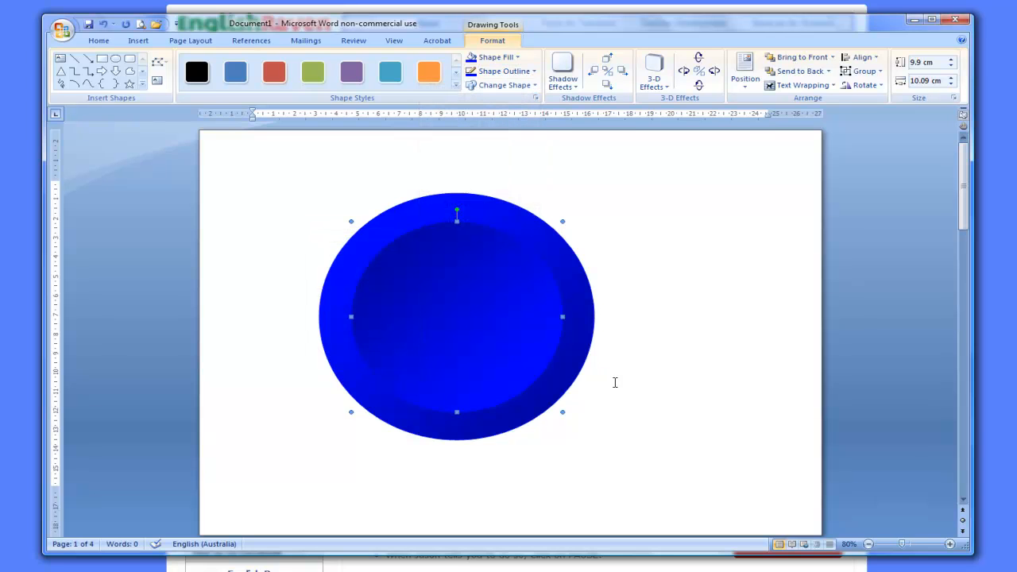
{"action": "left_click", "coordinate": [671, 311]}
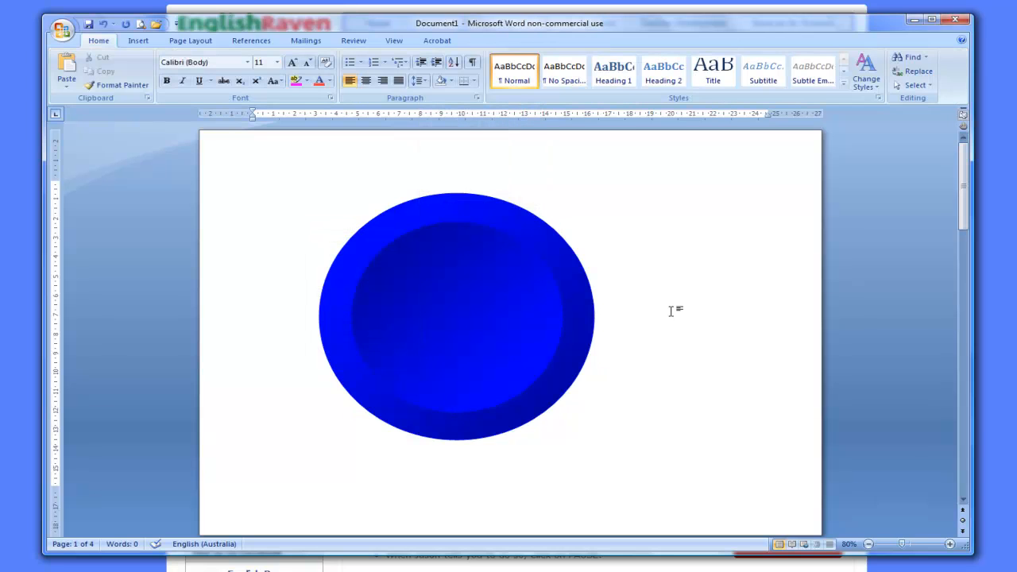
Group the outer and inner ellipses into a single object.
{"action": "left_click", "coordinate": [475, 200]}
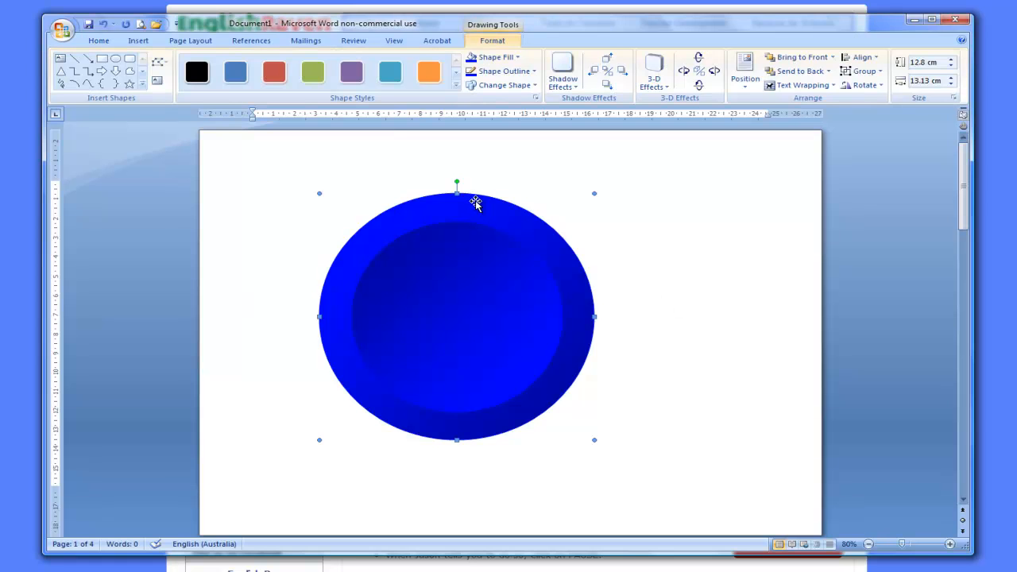
{"action": "left_click", "coordinate": [479, 316], "text": "shift"}
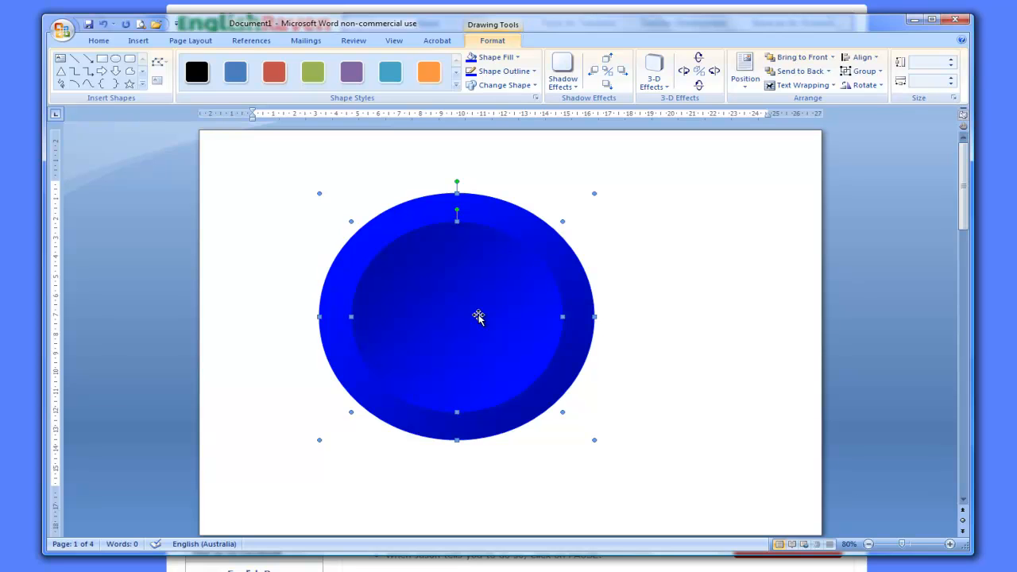
{"action": "right_click", "coordinate": [478, 318]}
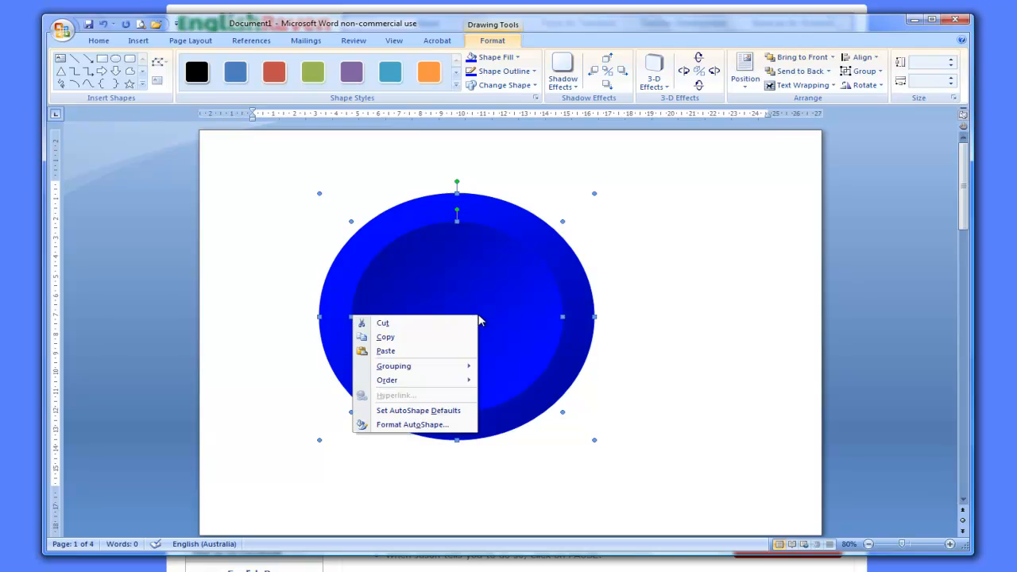
{"action": "mouse_move", "coordinate": [459, 369]}
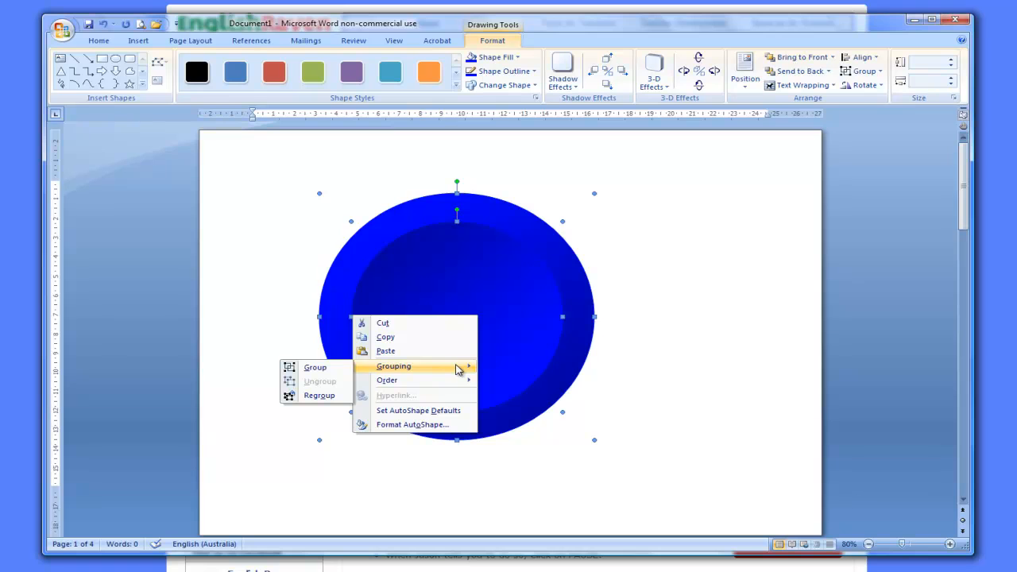
{"action": "left_click", "coordinate": [314, 369]}
{"action": "left_click", "coordinate": [734, 272]}
Move the grouped button slightly down and right, and shrink it to about 0.96 cm high, narrowed enough to look circular.
{"action": "left_click", "coordinate": [511, 249]}
{"action": "mouse_move", "coordinate": [516, 304]}
{"action": "left_mouse_down"}
{"action": "mouse_move", "coordinate": [675, 352]}
{"action": "mouse_move", "coordinate": [572, 315]}
{"action": "mouse_move", "coordinate": [651, 265]}
{"action": "mouse_move", "coordinate": [533, 330]}
{"action": "left_mouse_up"}
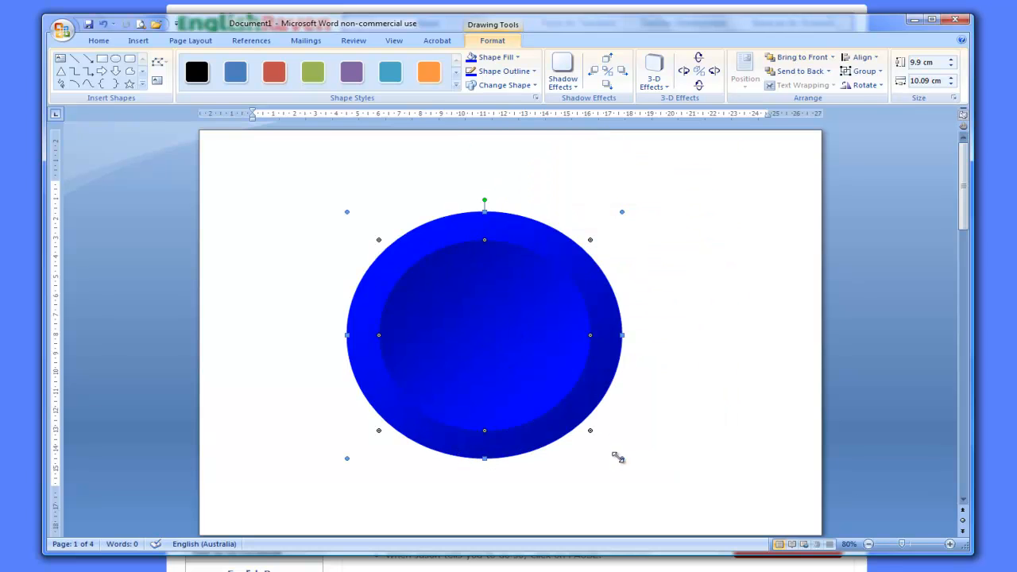
{"action": "left_click_drag", "start_coordinate": [618, 452], "coordinate": [369, 230]}
{"action": "left_click", "coordinate": [510, 304]}
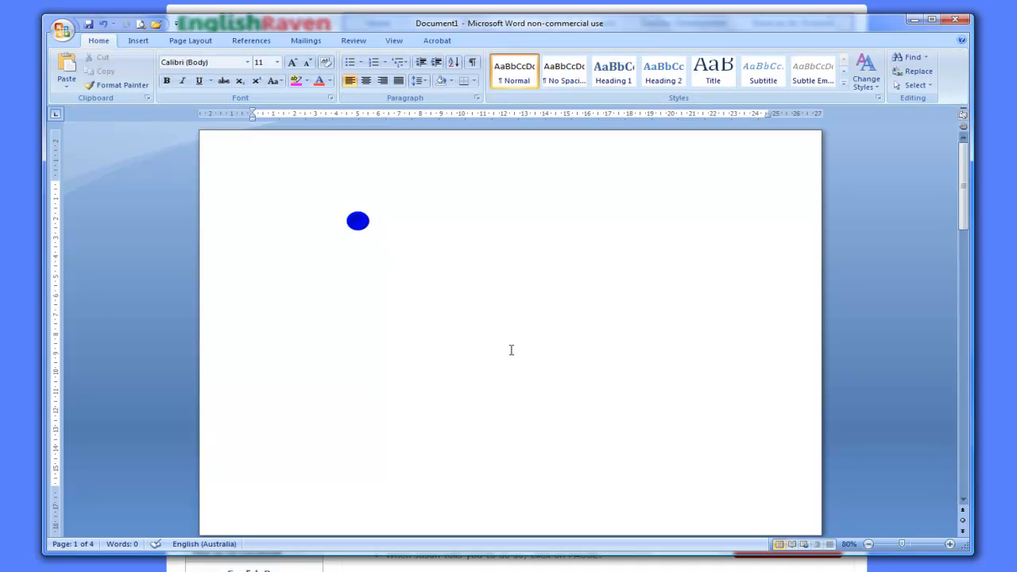
{"action": "left_click", "coordinate": [357, 221]}
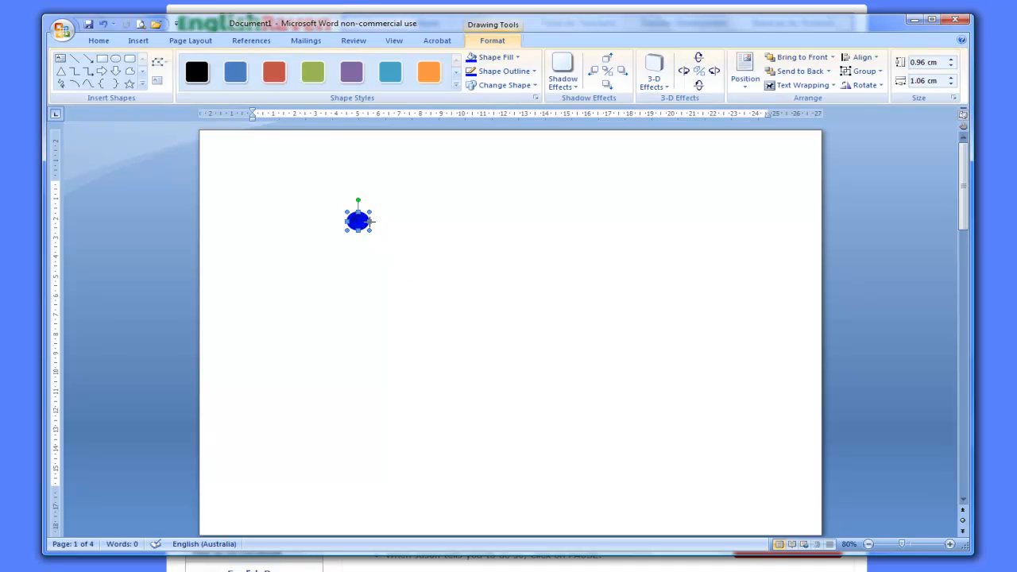
{"action": "left_click", "coordinate": [472, 263]}
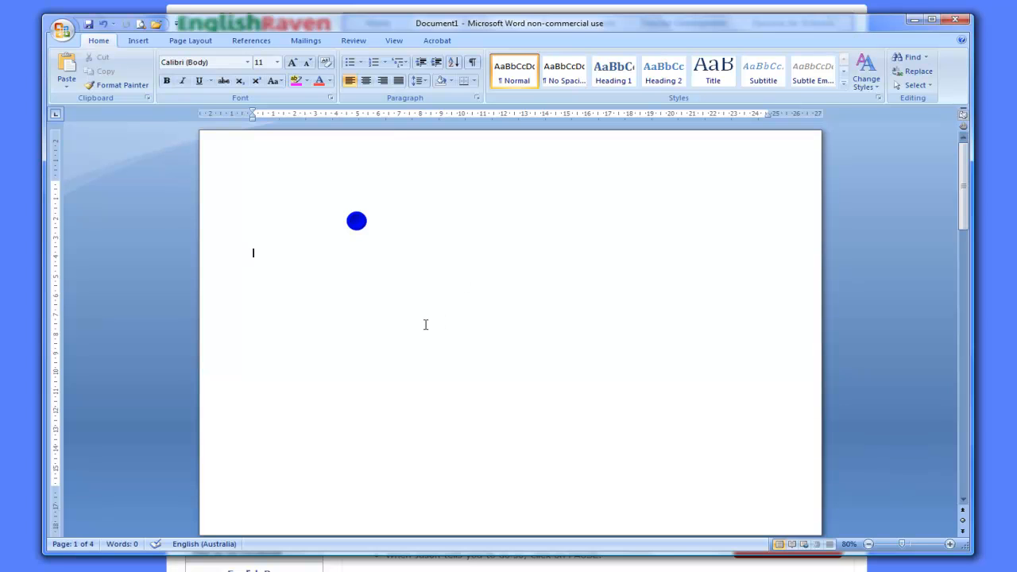
Shrink the small grouped button a little more from its lower-right corner, keeping its round proportions.
{"action": "scroll", "coordinate": [418, 326], "scroll_direction": "up", "scroll_amount": 11}
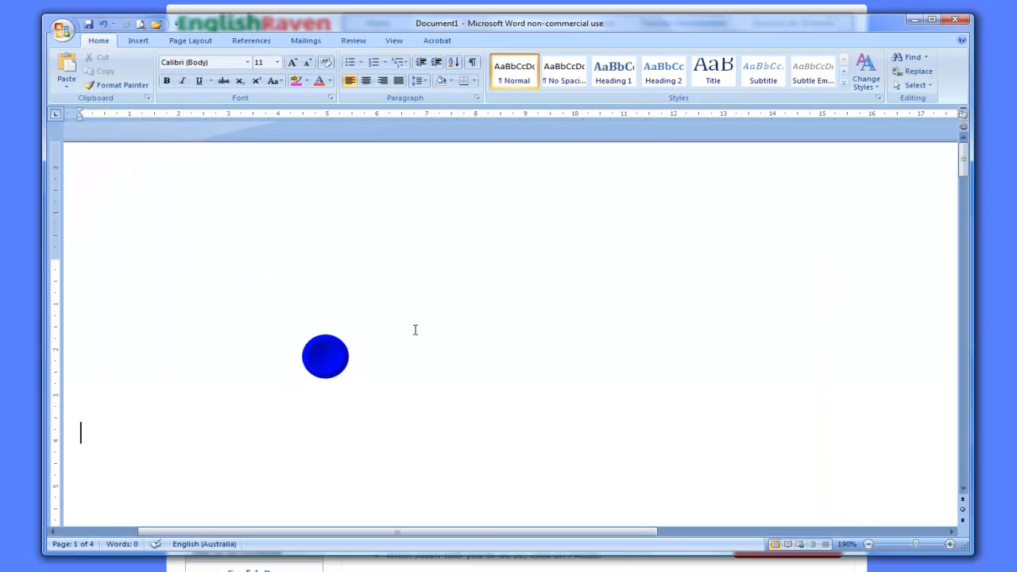
{"action": "scroll", "coordinate": [415, 338], "scroll_direction": "up", "scroll_amount": 3}
{"action": "scroll", "coordinate": [416, 339], "scroll_direction": "down", "scroll_amount": 3}
{"action": "scroll", "coordinate": [513, 386], "scroll_direction": "up", "scroll_amount": 2}
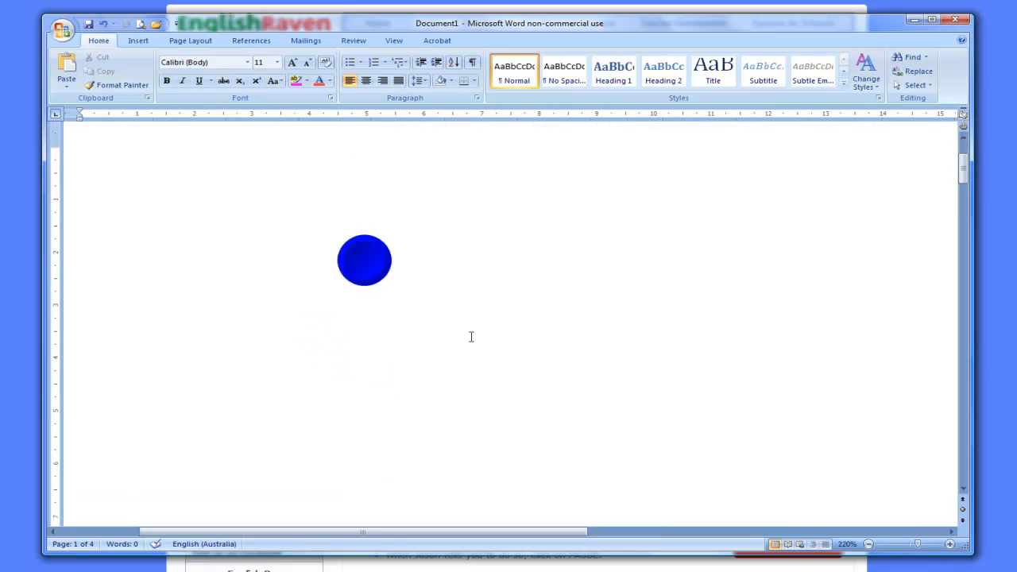
{"action": "left_click", "coordinate": [393, 339]}
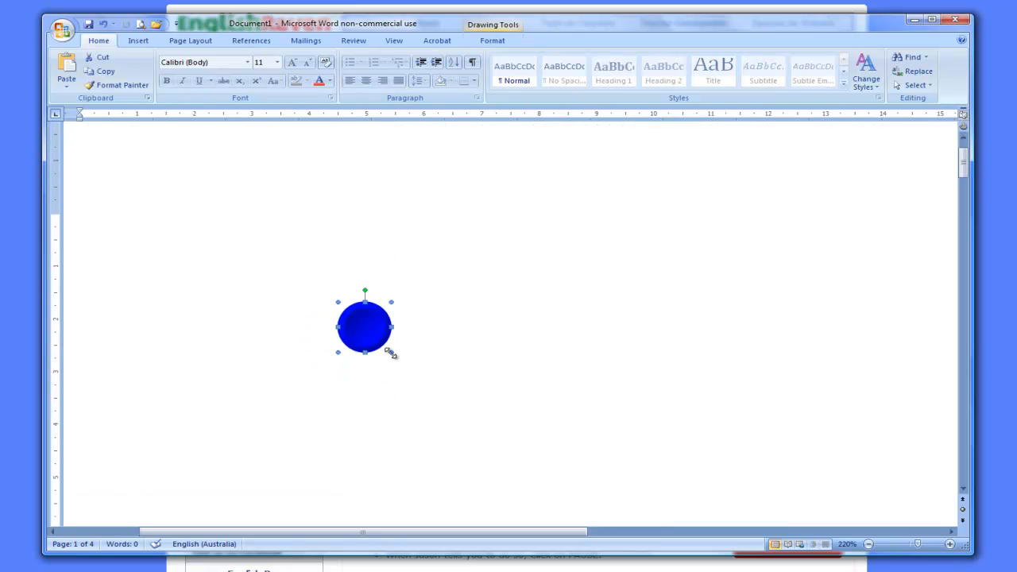
{"action": "left_click_drag", "start_coordinate": [394, 352], "coordinate": [382, 341]}
{"action": "left_click", "coordinate": [482, 381]}
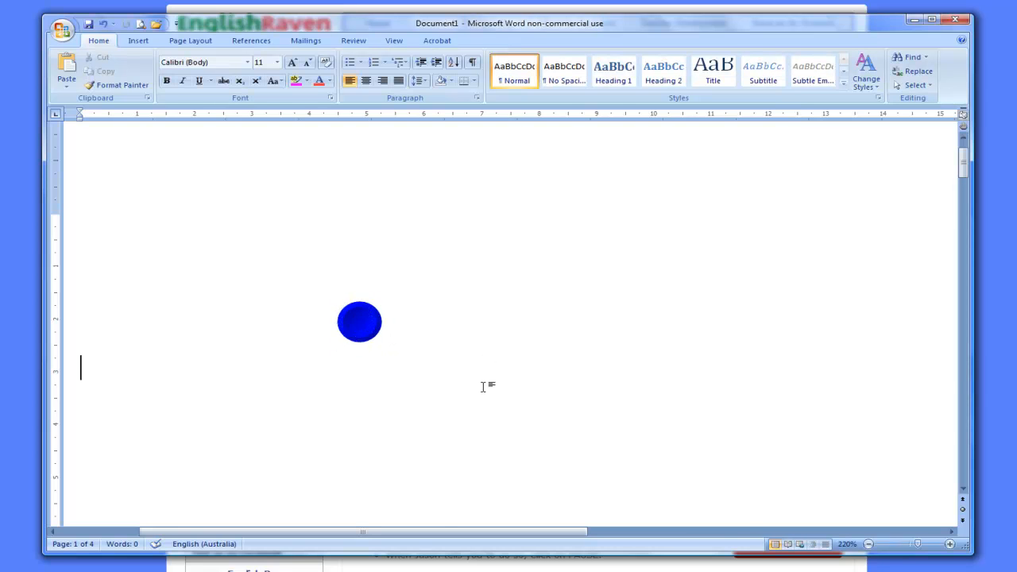
Examine how the shrunken button looks at zoom levels from 90% up to 360%.
{"action": "scroll", "coordinate": [483, 385], "scroll_direction": "down", "scroll_amount": 6}
{"action": "scroll", "coordinate": [483, 384], "scroll_direction": "down", "scroll_amount": 4}
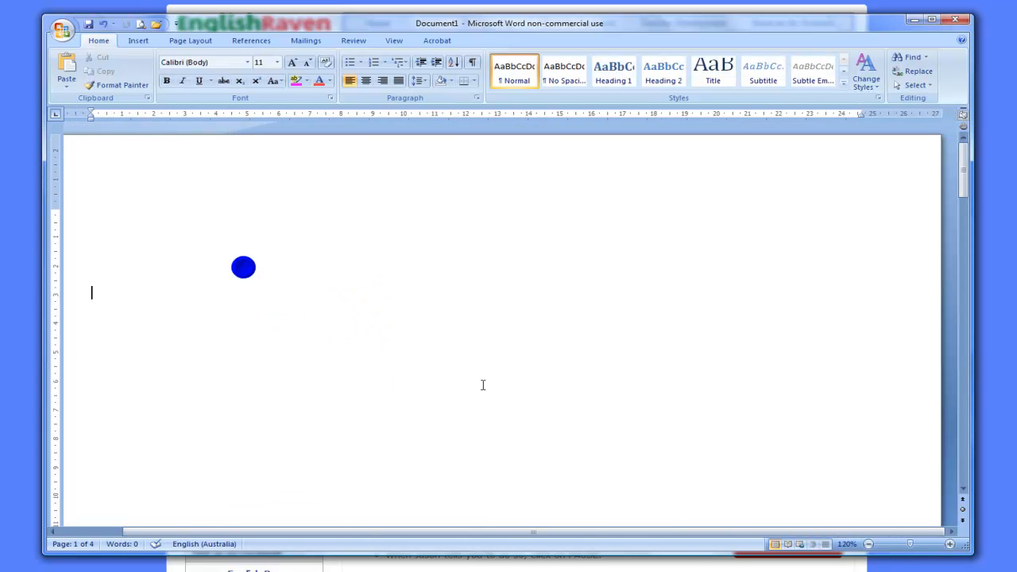
{"action": "scroll", "coordinate": [482, 385], "scroll_direction": "down", "scroll_amount": 2}
{"action": "scroll", "coordinate": [482, 385], "scroll_direction": "down", "scroll_amount": 1}
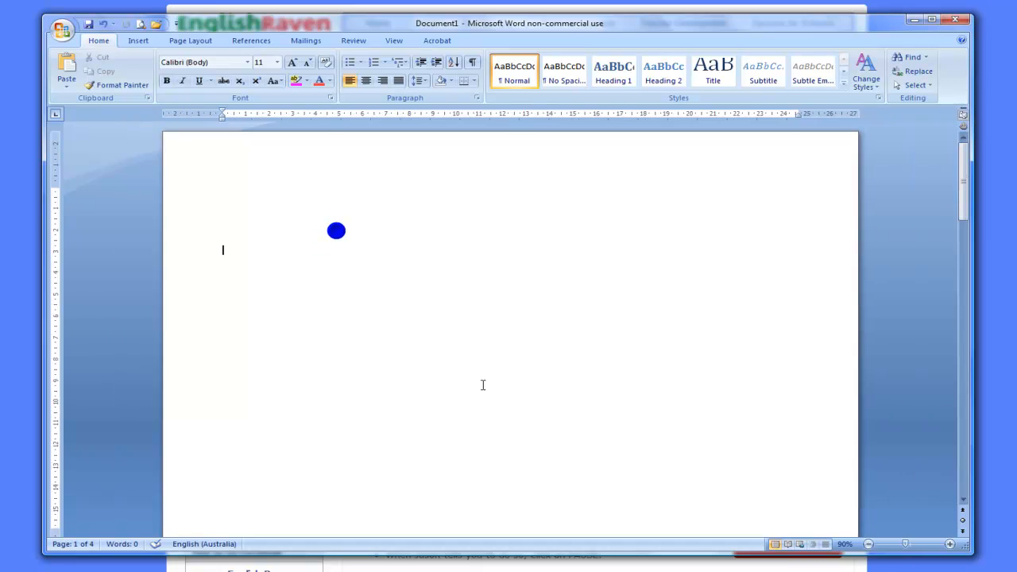
{"action": "scroll", "coordinate": [483, 385], "scroll_direction": "up", "scroll_amount": 15}
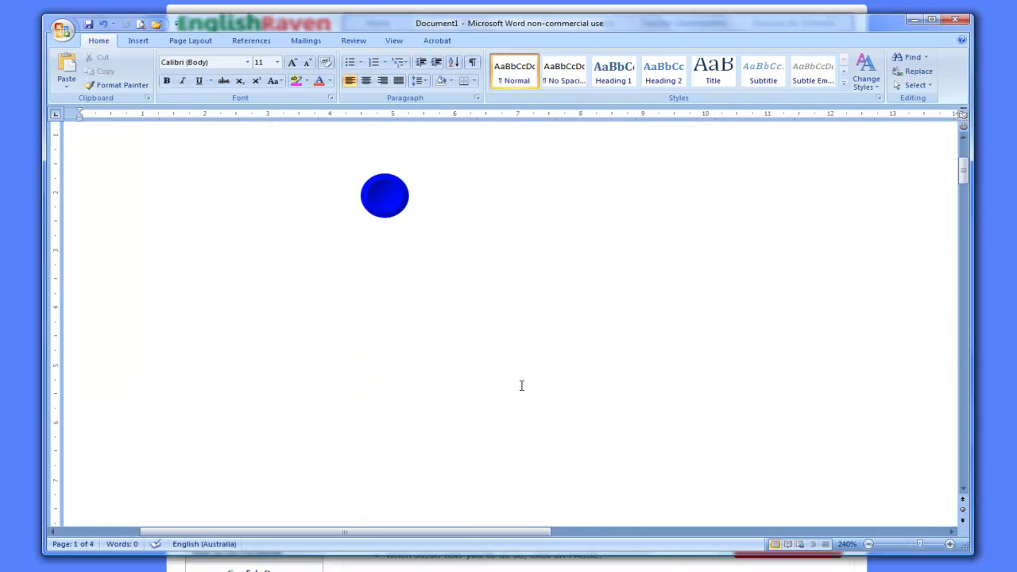
{"action": "scroll", "coordinate": [502, 399], "scroll_direction": "up", "scroll_amount": 8}
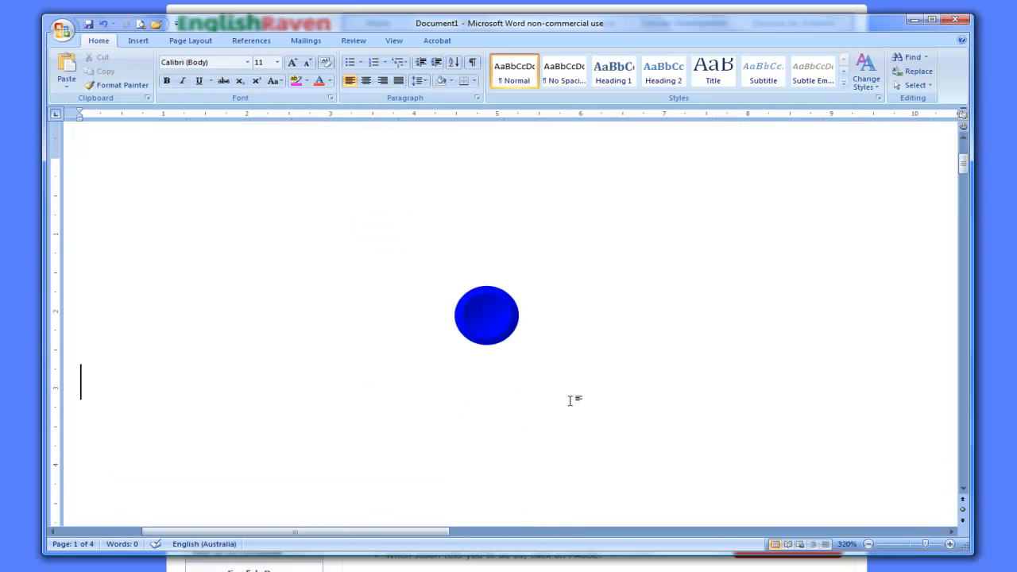
{"action": "scroll", "coordinate": [570, 399], "scroll_direction": "up", "scroll_amount": 4}
{"action": "scroll", "coordinate": [569, 399], "scroll_direction": "up", "scroll_amount": 4}
{"action": "scroll", "coordinate": [570, 399], "scroll_direction": "down", "scroll_amount": 3}
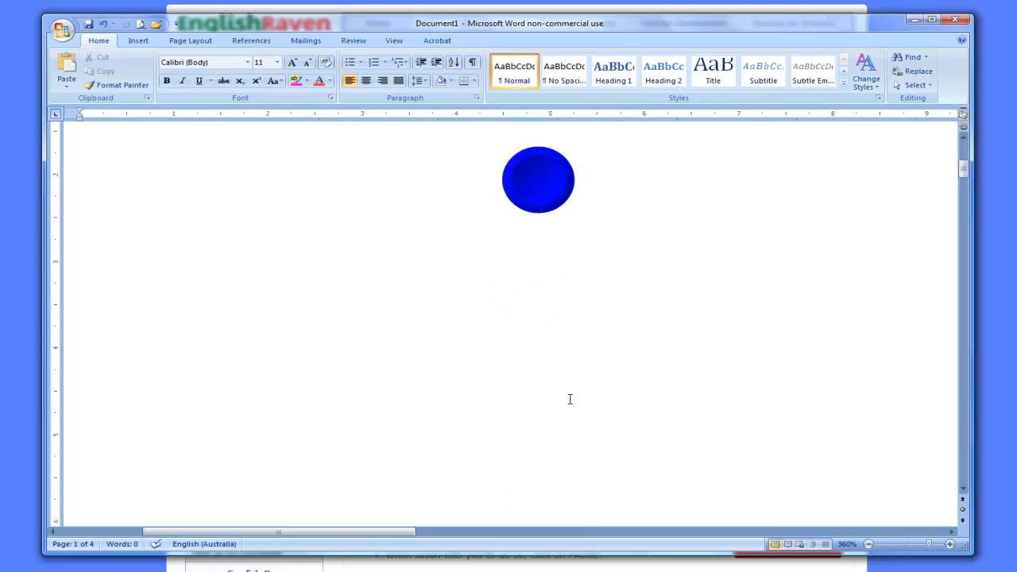
{"action": "scroll", "coordinate": [570, 398], "scroll_direction": "up", "scroll_amount": 1}
{"action": "left_click", "coordinate": [567, 230]}
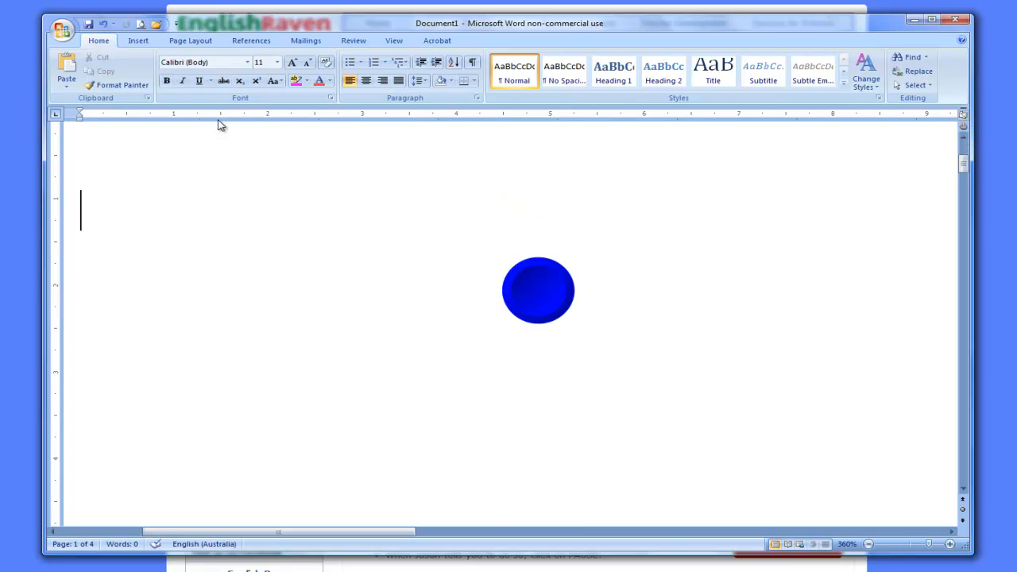
Draw a rectangle about 0.97 cm high and 1.15 cm wide covering the round button.
{"action": "left_click", "coordinate": [138, 40]}
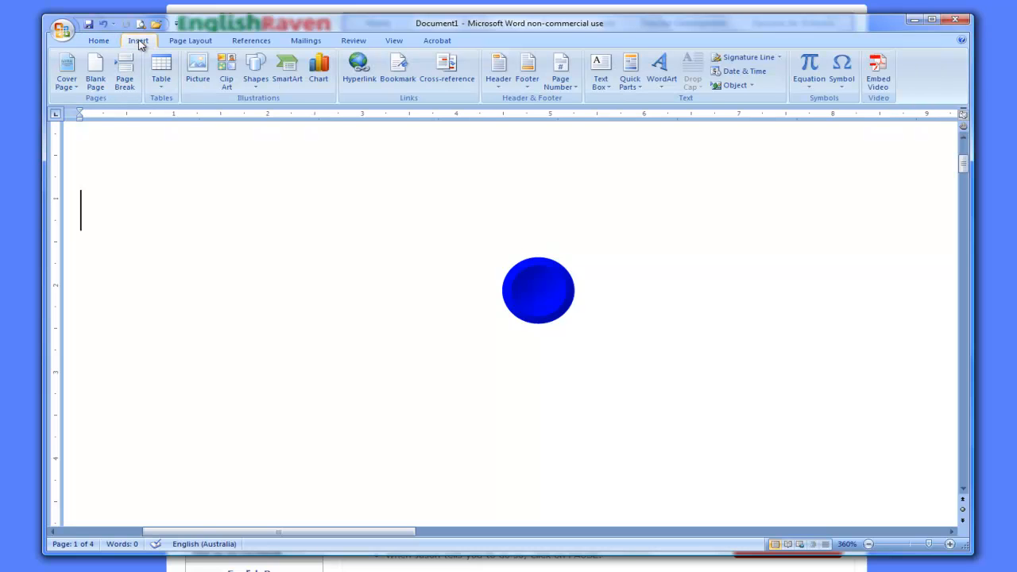
{"action": "left_click", "coordinate": [255, 66]}
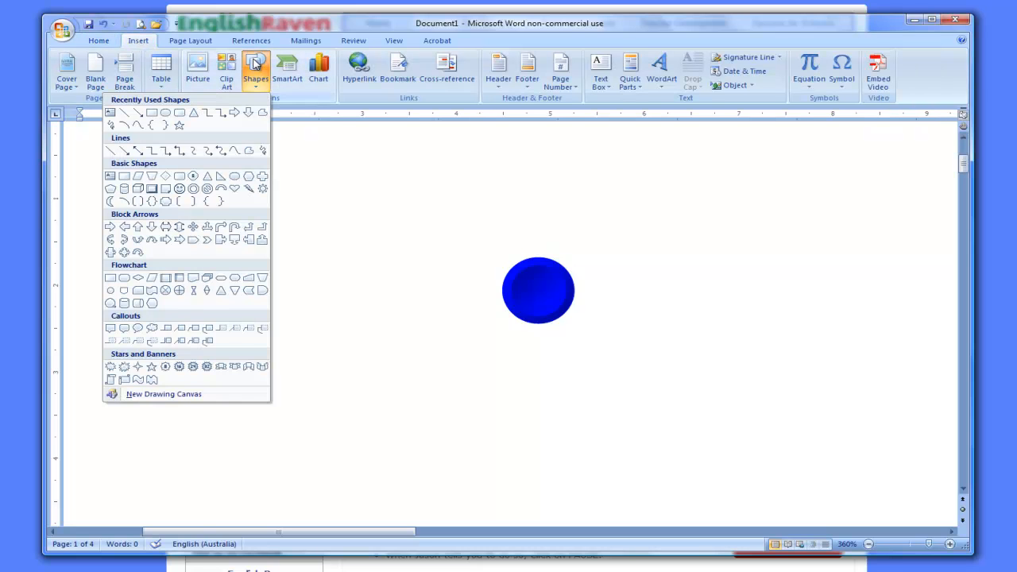
{"action": "left_click", "coordinate": [152, 112]}
{"action": "mouse_move", "coordinate": [483, 249]}
{"action": "left_mouse_down"}
{"action": "mouse_move", "coordinate": [570, 290]}
{"action": "mouse_move", "coordinate": [593, 334]}
{"action": "left_mouse_up"}
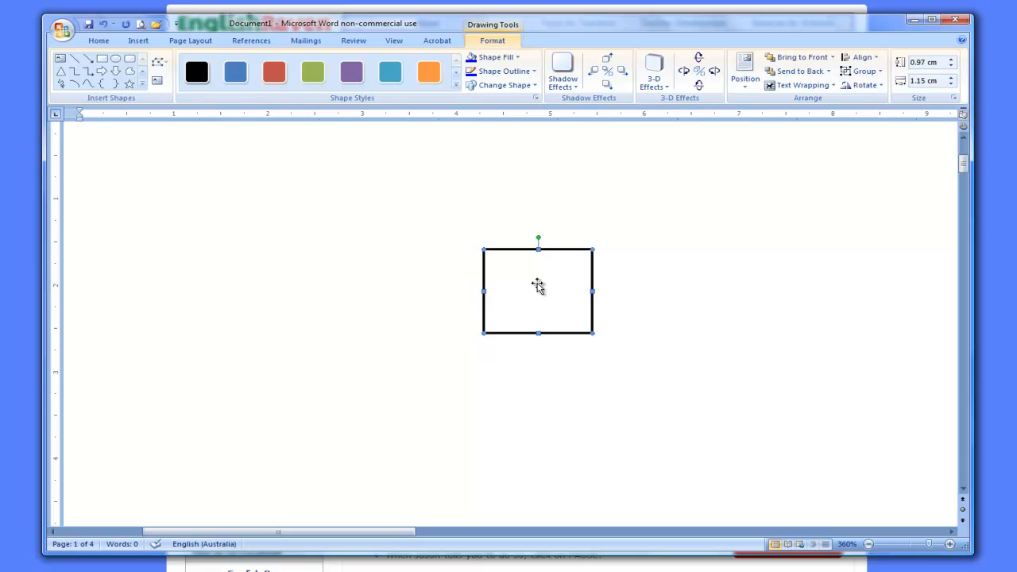
Add the centred text "A" inside the rectangle over the button.
{"action": "right_click", "coordinate": [537, 286]}
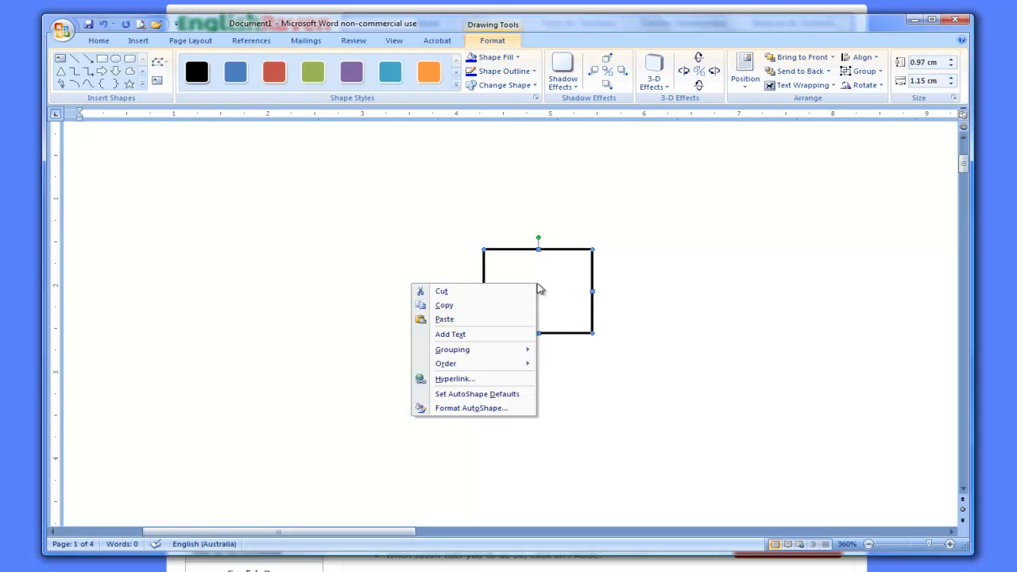
{"action": "left_click", "coordinate": [517, 337]}
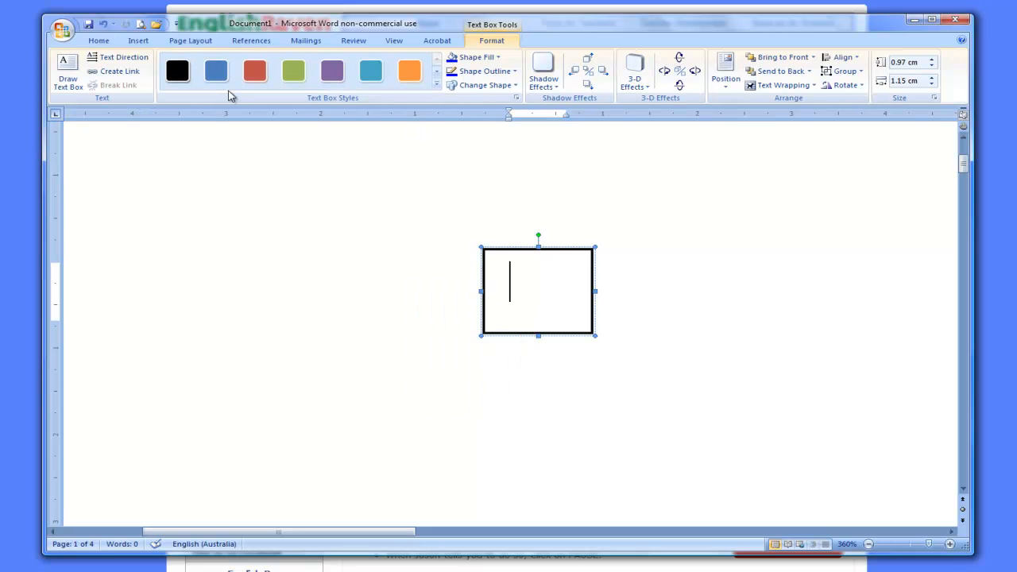
{"action": "left_click", "coordinate": [98, 40]}
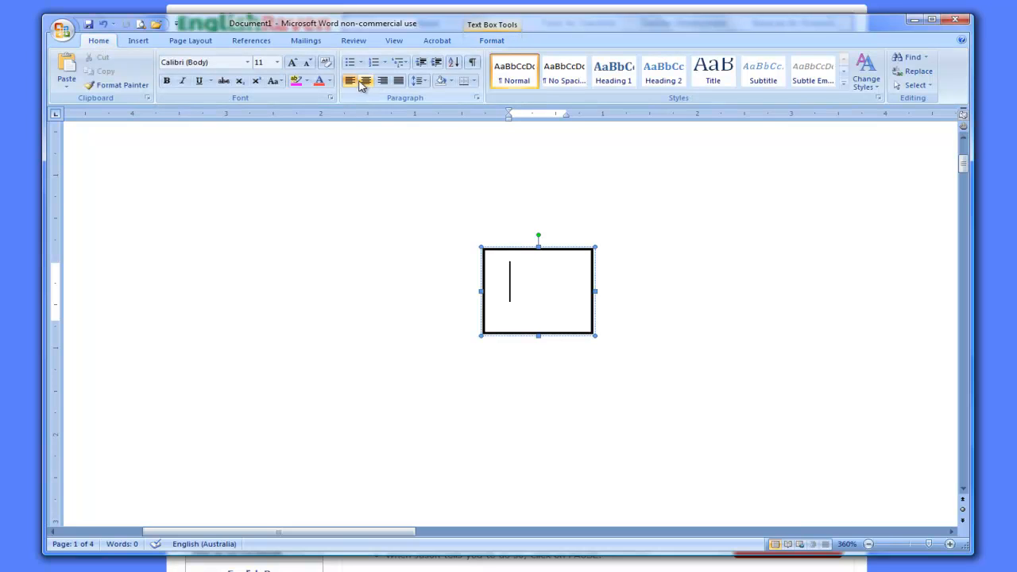
{"action": "left_click", "coordinate": [366, 80]}
{"action": "type", "text": "A"}
Format the letter A in the rectangle as bold Candara at size 16.
{"action": "left_click_drag", "start_coordinate": [531, 282], "coordinate": [549, 292]}
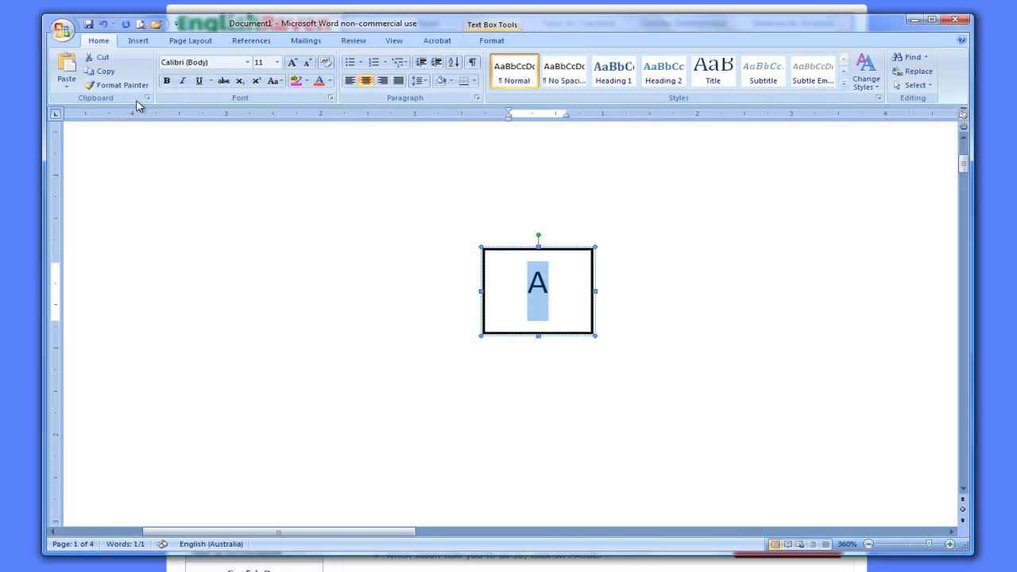
{"action": "left_click", "coordinate": [167, 81]}
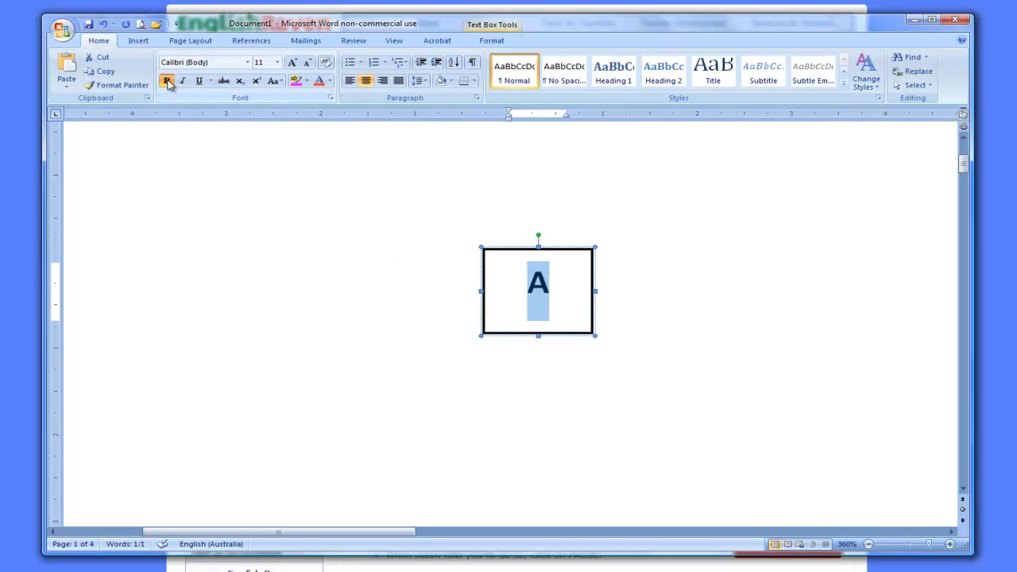
{"action": "left_click", "coordinate": [247, 63]}
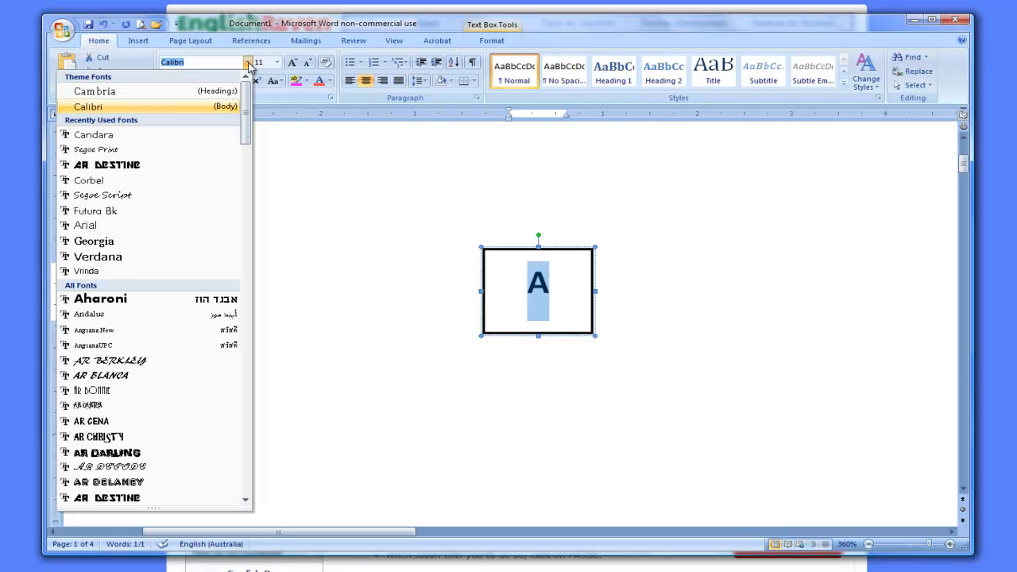
{"action": "left_click", "coordinate": [203, 140]}
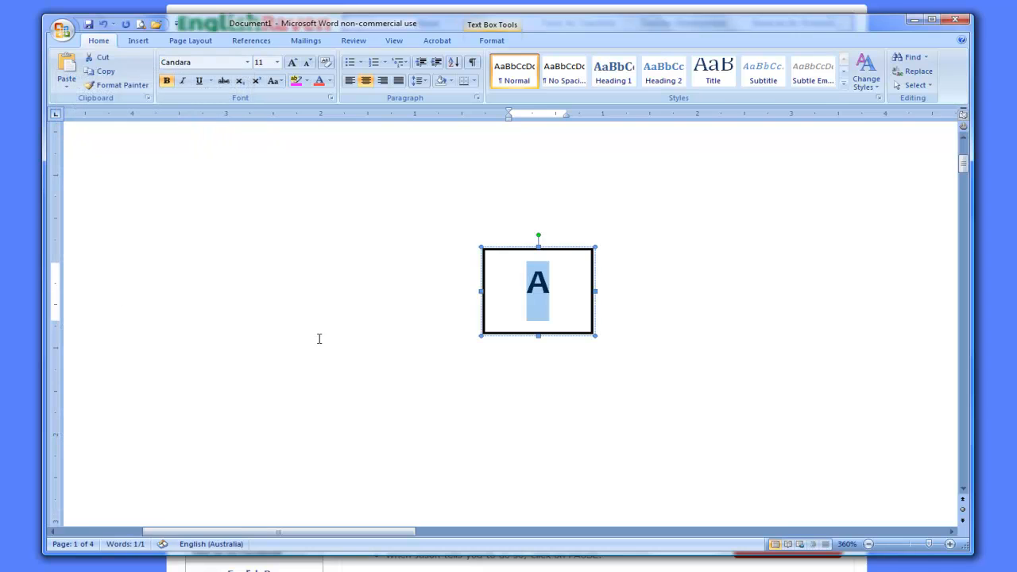
{"action": "left_click", "coordinate": [277, 62]}
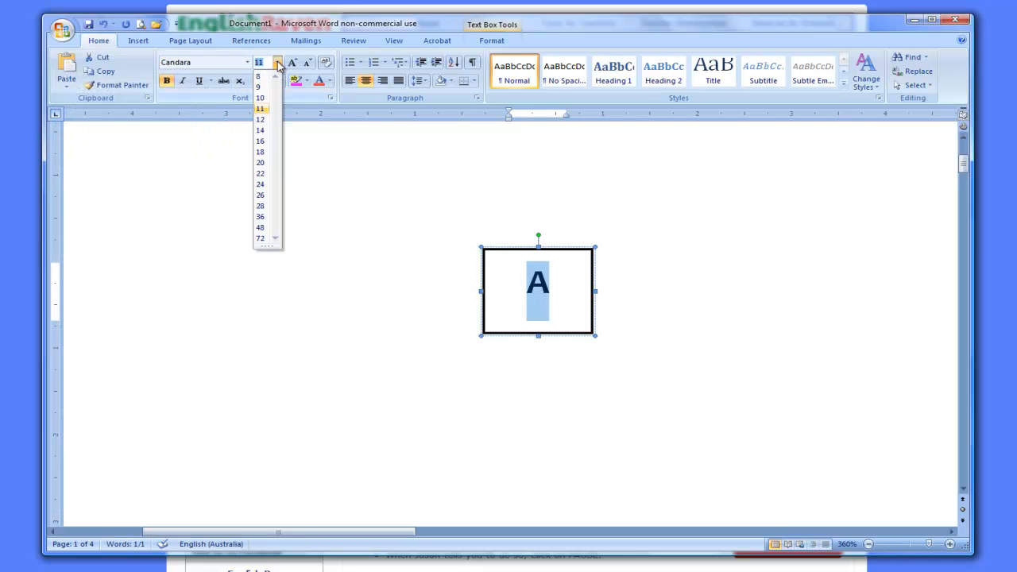
{"action": "left_click", "coordinate": [261, 141]}
{"action": "left_click_drag", "start_coordinate": [521, 294], "coordinate": [549, 297]}
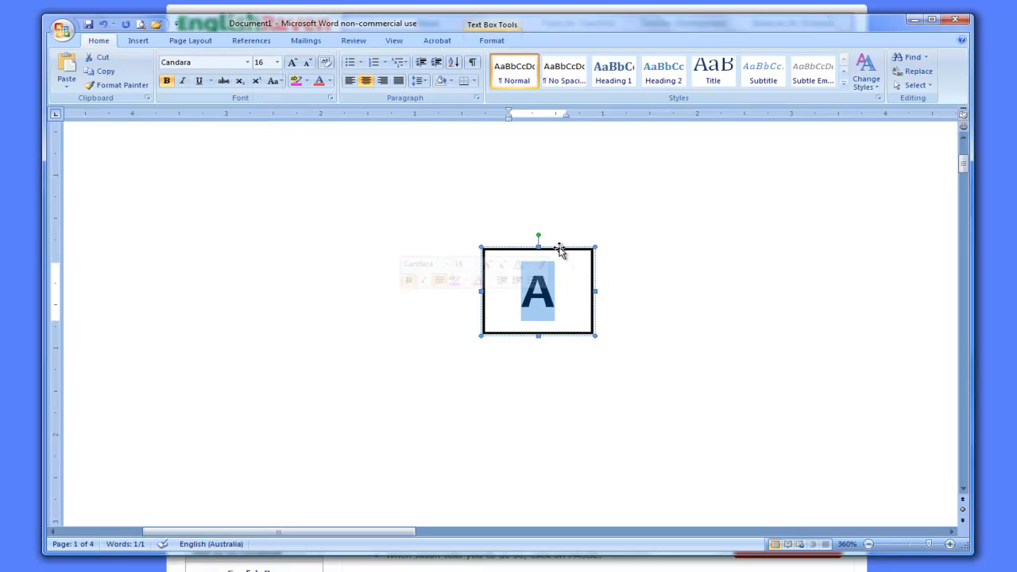
Remove both the fill and the outline of the rectangle around the letter A.
{"action": "left_click", "coordinate": [560, 248]}
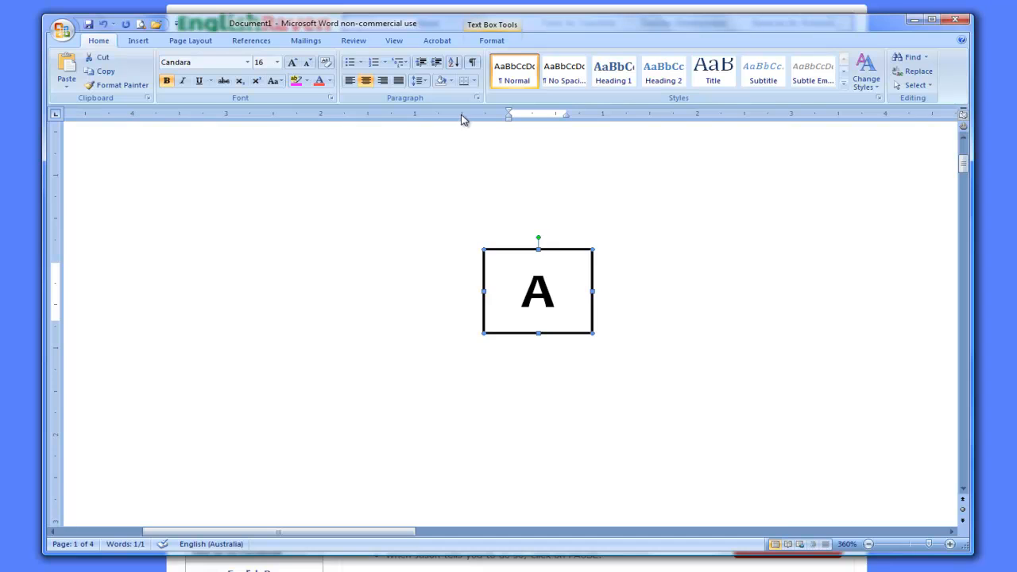
{"action": "left_click", "coordinate": [542, 290]}
{"action": "left_click", "coordinate": [565, 243]}
{"action": "left_click", "coordinate": [565, 250]}
{"action": "left_click", "coordinate": [490, 40]}
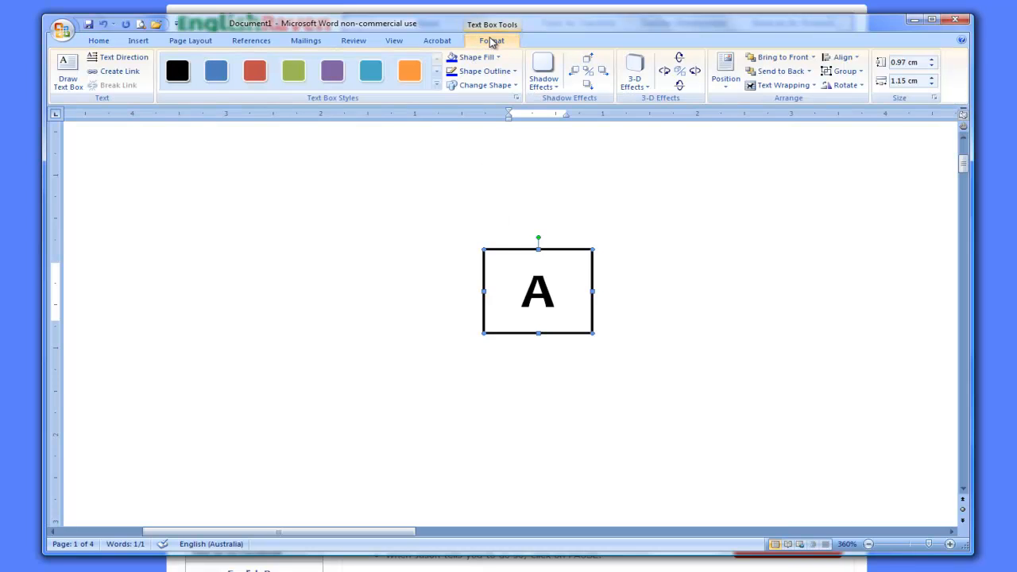
{"action": "left_click", "coordinate": [477, 57]}
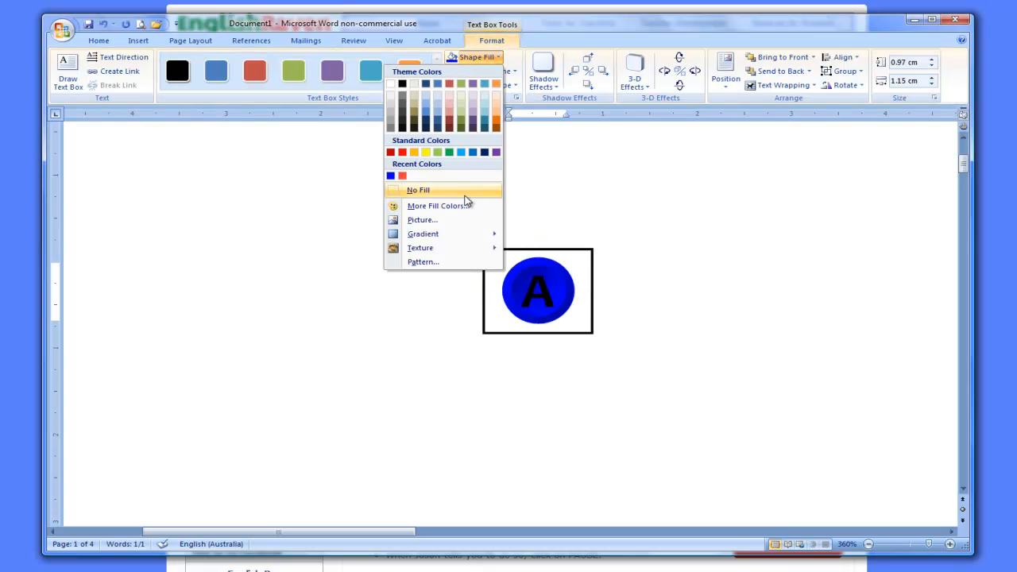
{"action": "left_click", "coordinate": [458, 194]}
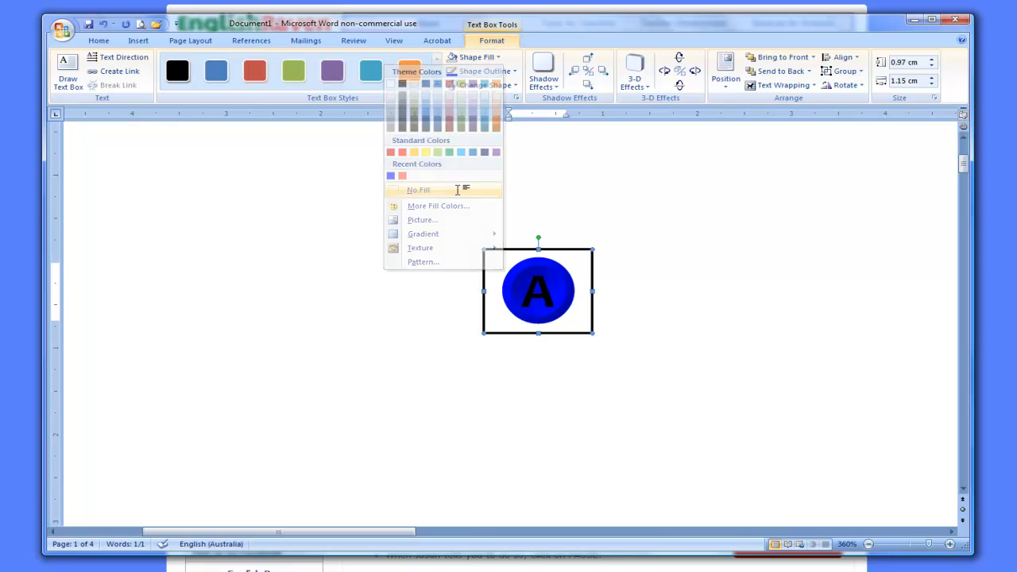
{"action": "left_click", "coordinate": [487, 73]}
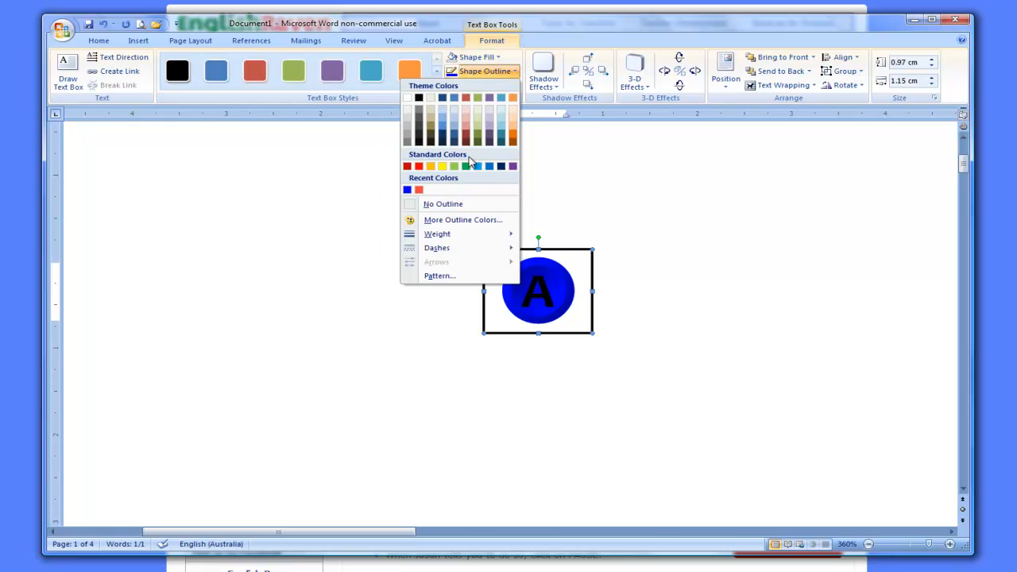
{"action": "left_click", "coordinate": [467, 211]}
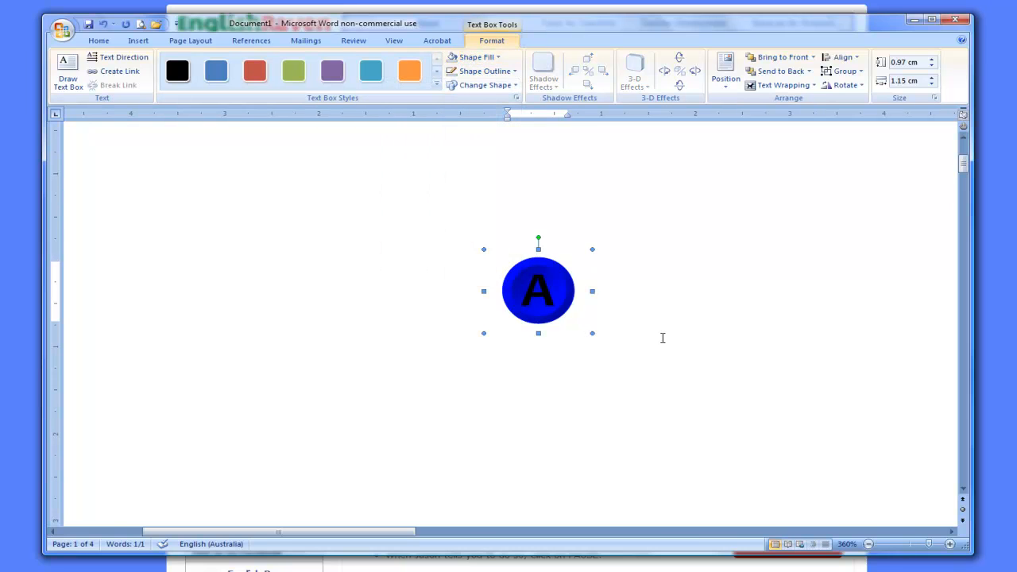
{"action": "left_click", "coordinate": [663, 335]}
Set the font colour of the letter A on the button to white.
{"action": "left_click", "coordinate": [543, 304]}
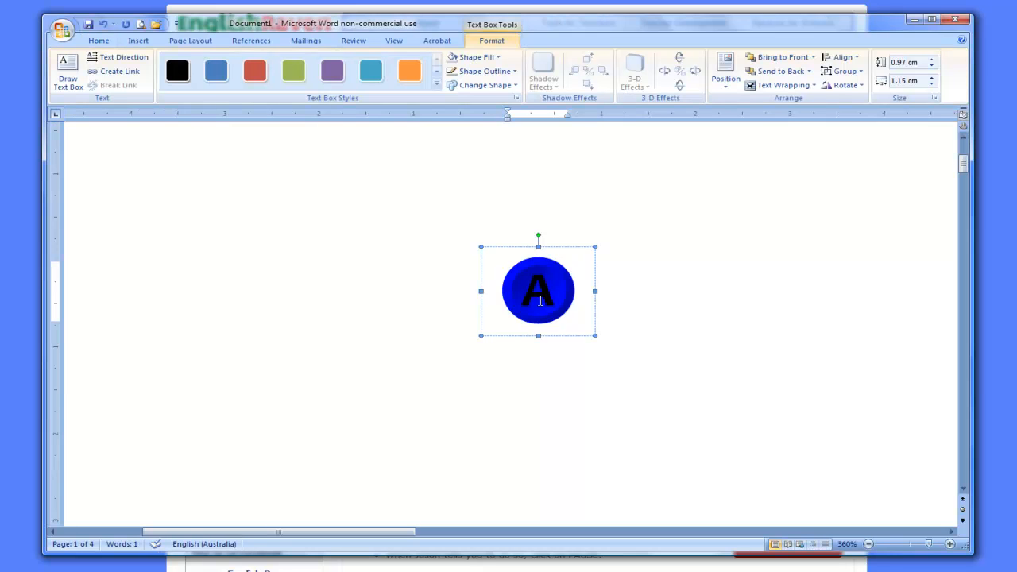
{"action": "left_click", "coordinate": [646, 307]}
{"action": "left_click", "coordinate": [545, 293]}
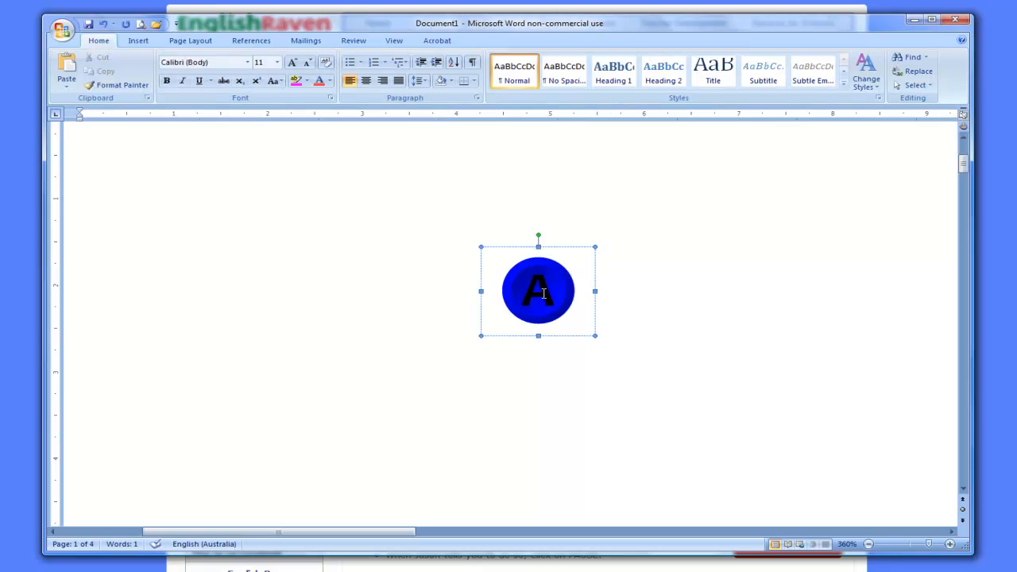
{"action": "left_click", "coordinate": [530, 292]}
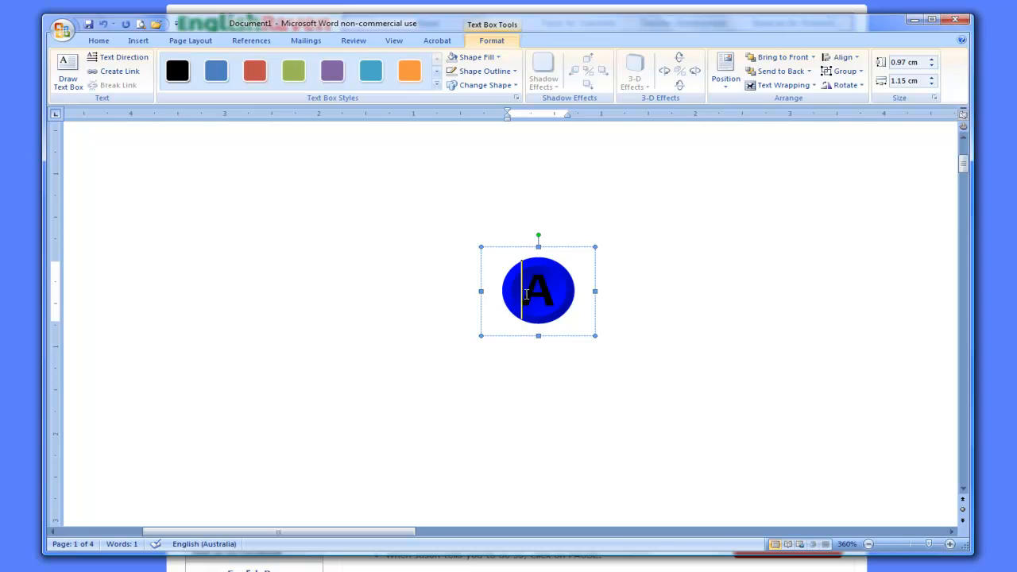
{"action": "left_click_drag", "start_coordinate": [526, 294], "coordinate": [552, 321]}
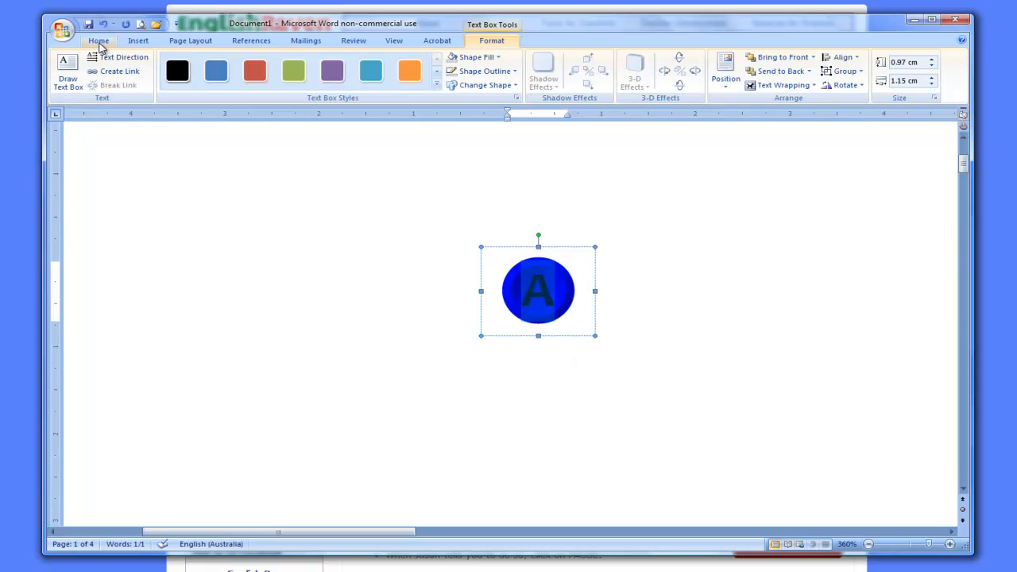
{"action": "left_click", "coordinate": [100, 45]}
{"action": "left_click", "coordinate": [330, 81]}
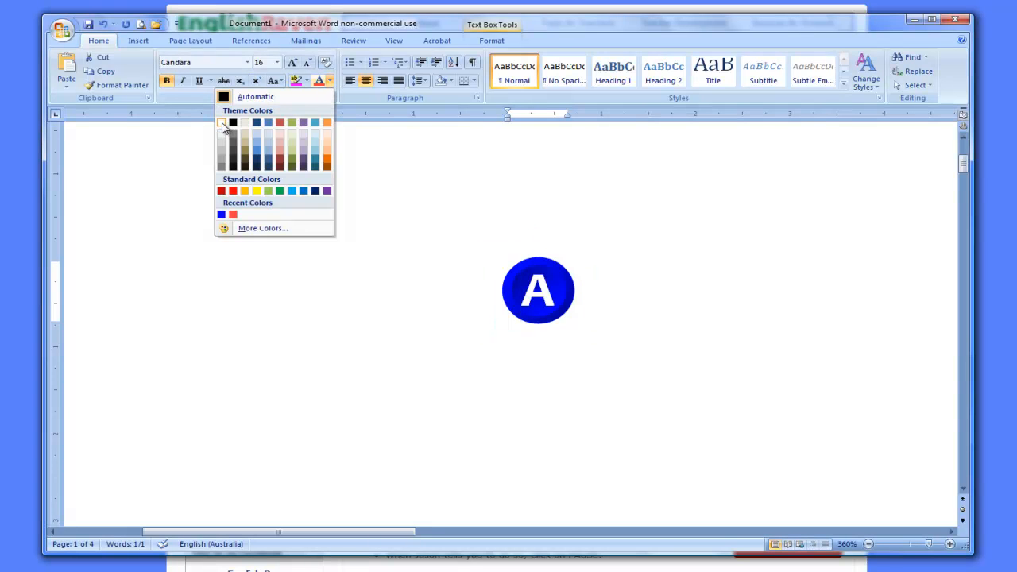
{"action": "left_click", "coordinate": [223, 124]}
{"action": "left_click", "coordinate": [665, 328]}
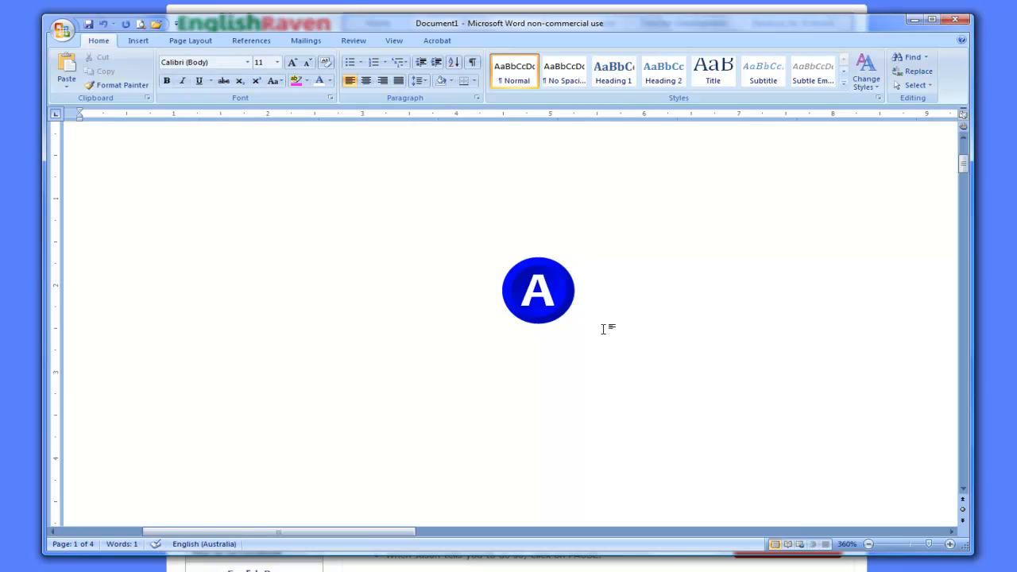
Apply the Engrave font effect to the white letter A on the button.
{"action": "left_click", "coordinate": [528, 293]}
{"action": "left_click_drag", "start_coordinate": [527, 293], "coordinate": [547, 297]}
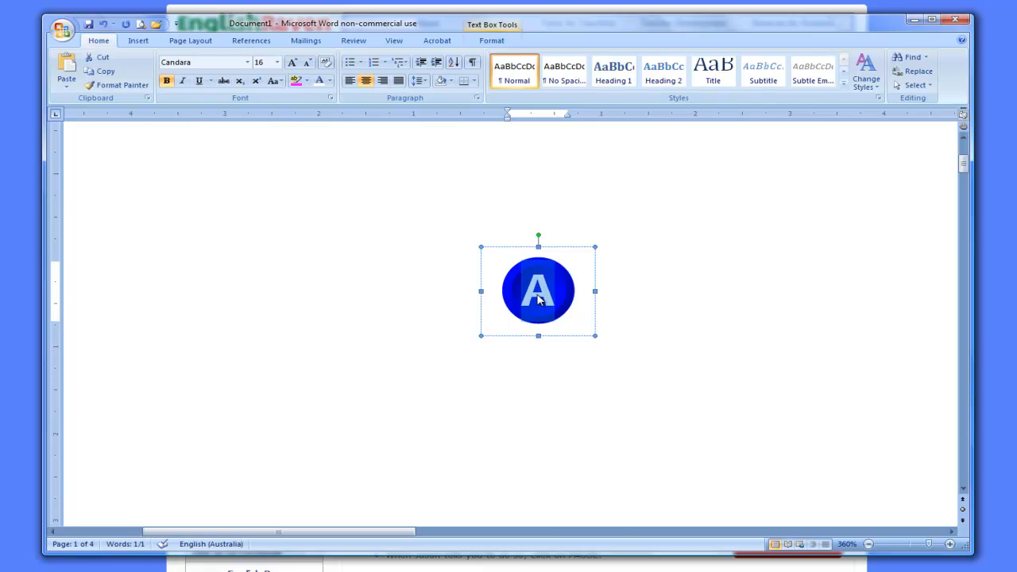
{"action": "right_click", "coordinate": [538, 299]}
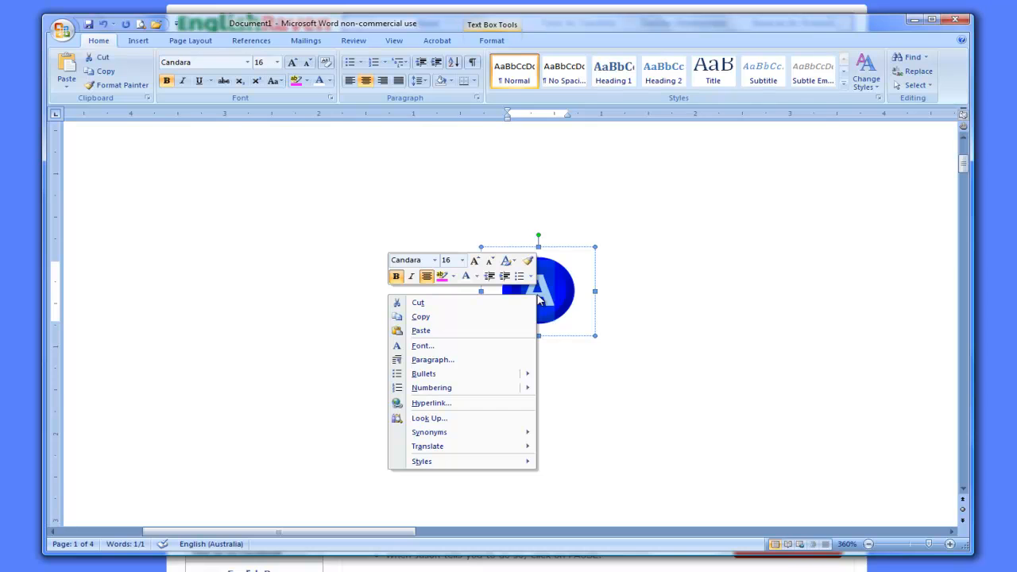
{"action": "left_click", "coordinate": [511, 349]}
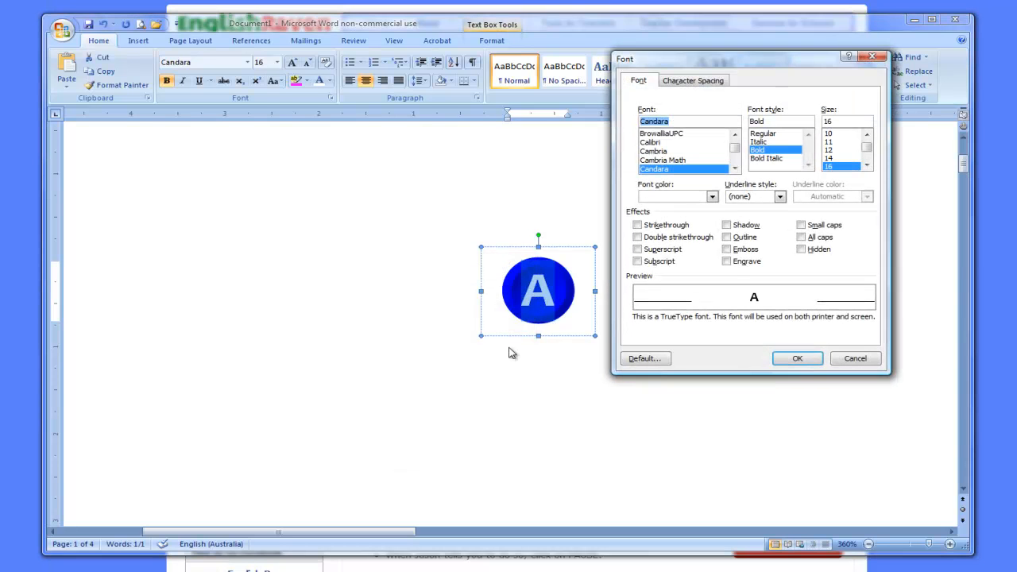
{"action": "left_click", "coordinate": [727, 262]}
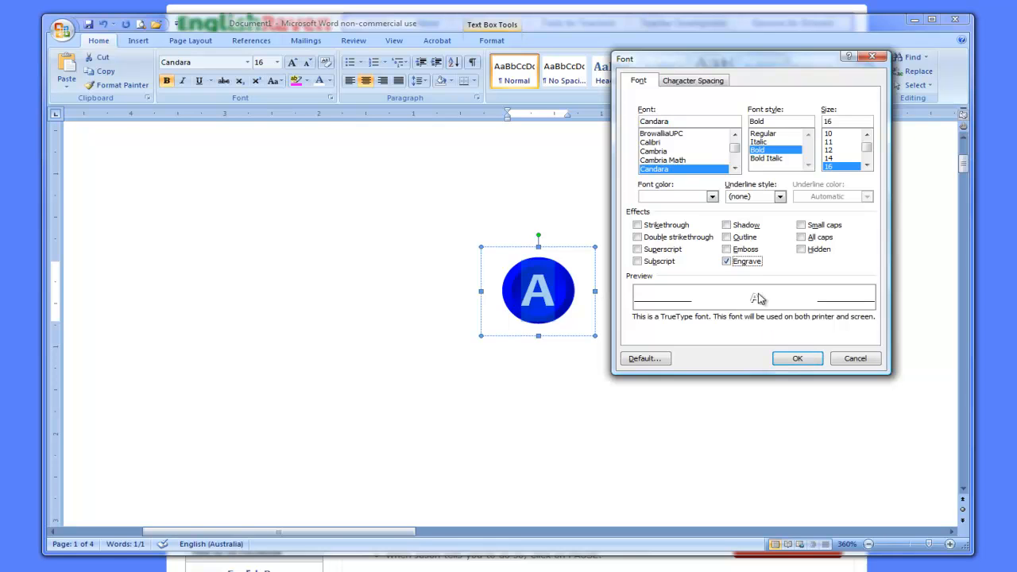
{"action": "left_click", "coordinate": [799, 358]}
{"action": "left_click", "coordinate": [705, 324]}
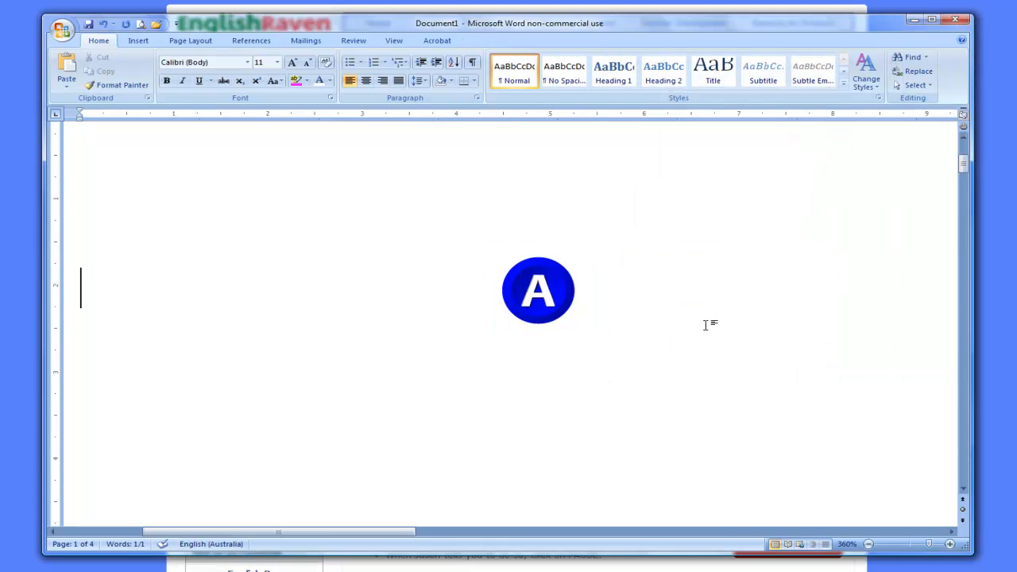
Examine how the engraved letter A looks on the button at 100% and 360% zoom.
{"action": "left_click", "coordinate": [538, 293]}
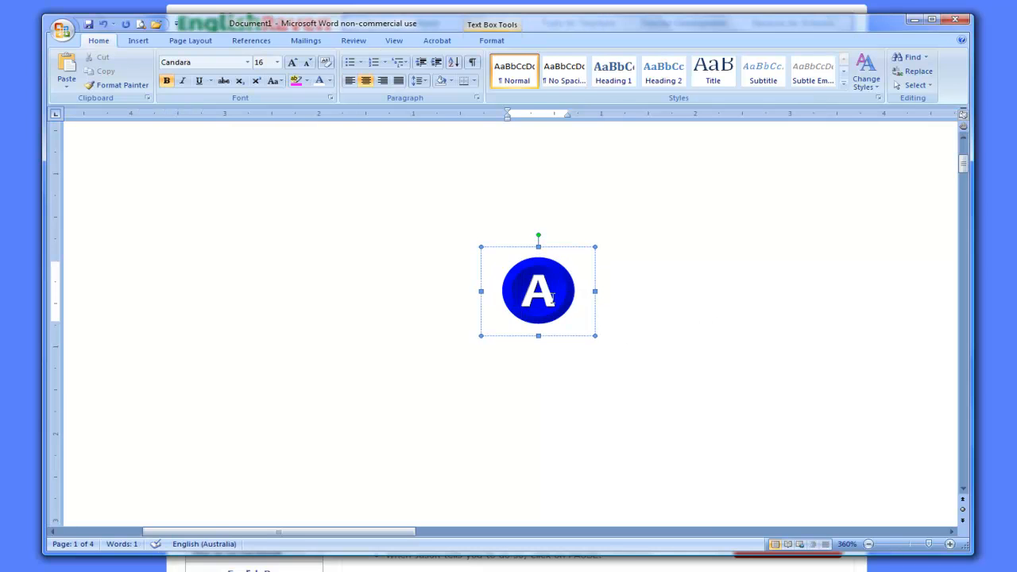
{"action": "left_click", "coordinate": [650, 340]}
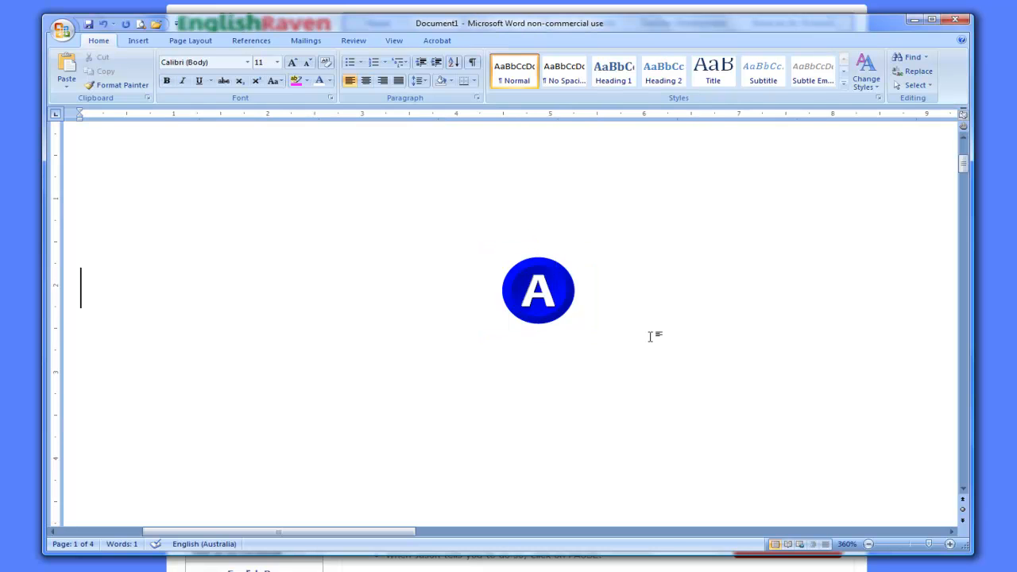
{"action": "scroll", "coordinate": [649, 330], "scroll_direction": "down", "scroll_amount": 4}
{"action": "scroll", "coordinate": [649, 331], "scroll_direction": "down", "scroll_amount": 20}
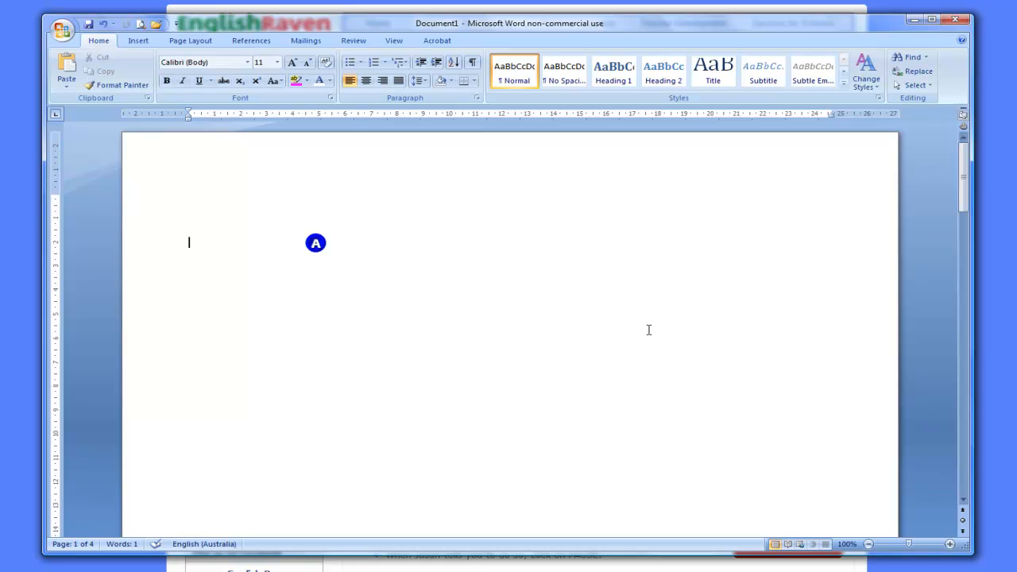
{"action": "scroll", "coordinate": [648, 329], "scroll_direction": "up", "scroll_amount": 20}
{"action": "scroll", "coordinate": [648, 329], "scroll_direction": "up", "scroll_amount": 3}
{"action": "scroll", "coordinate": [646, 340], "scroll_direction": "up", "scroll_amount": 3}
{"action": "scroll", "coordinate": [647, 338], "scroll_direction": "down", "scroll_amount": 2}
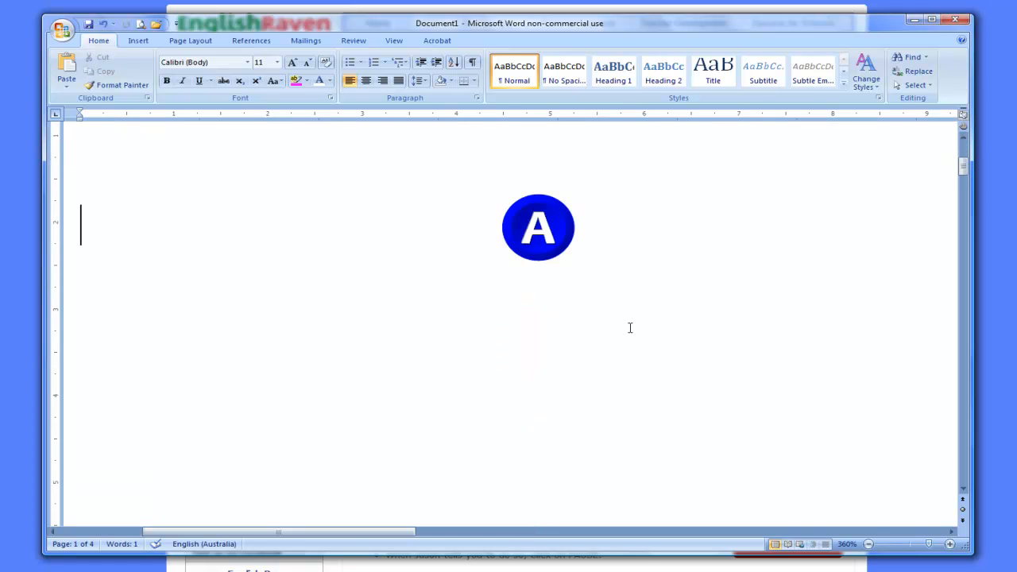
Nudge the text box holding the letter A slightly upward over the round button.
{"action": "left_click", "coordinate": [531, 231]}
{"action": "left_click", "coordinate": [568, 185]}
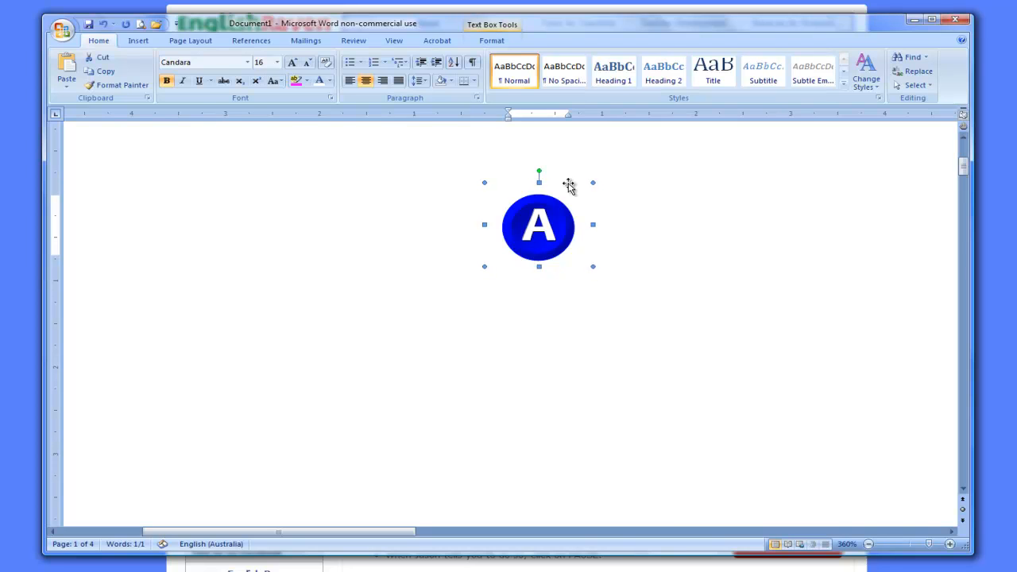
Replace the button's letter with C and then with D.
{"action": "left_click_drag", "start_coordinate": [526, 231], "coordinate": [556, 233]}
{"action": "type", "text": "C"}
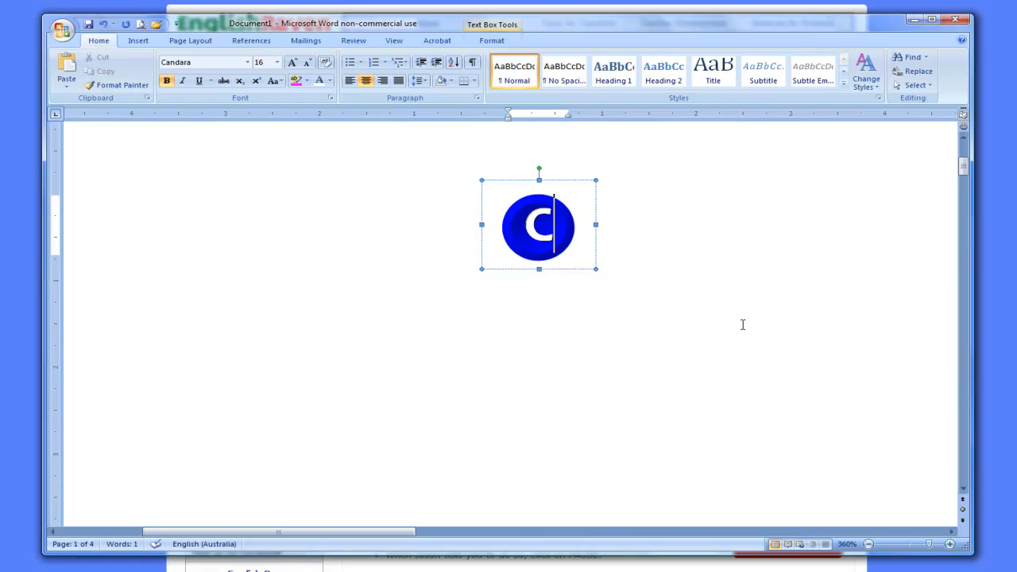
{"action": "left_click_drag", "start_coordinate": [523, 229], "coordinate": [547, 231]}
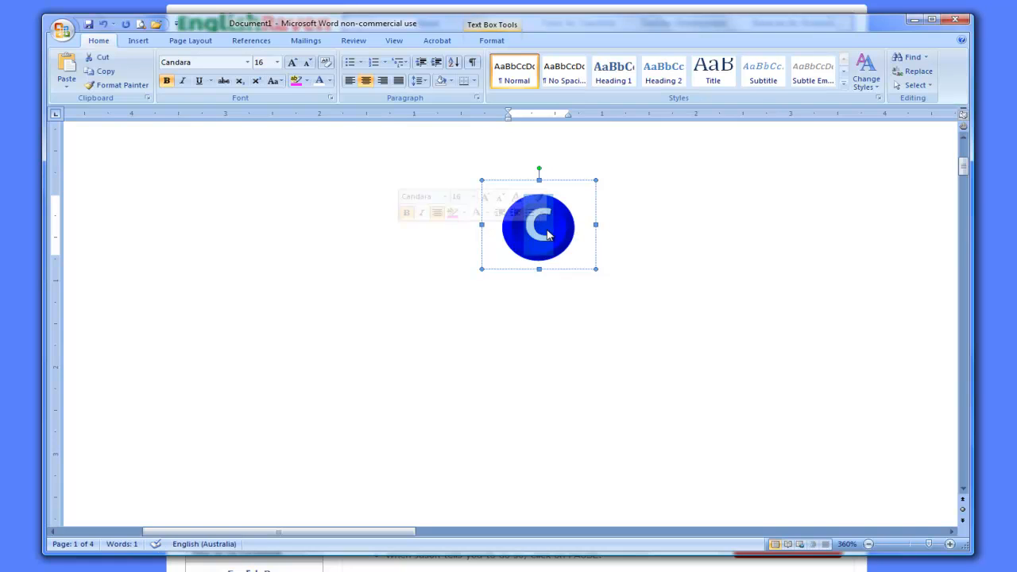
{"action": "type", "text": "D"}
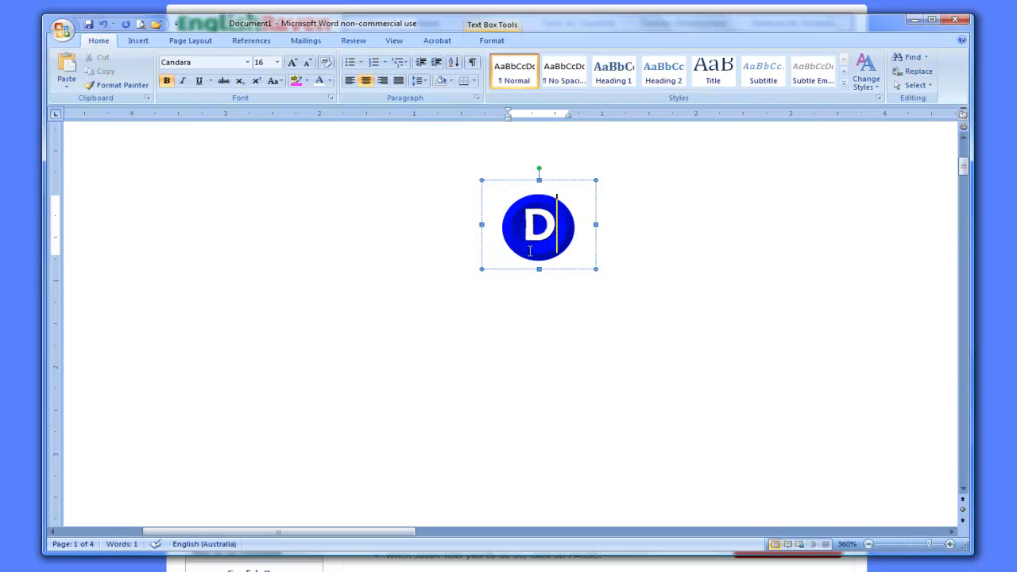
Nudge the letter's text box slightly downward over the button and replace its letter with E.
{"action": "left_click", "coordinate": [579, 181]}
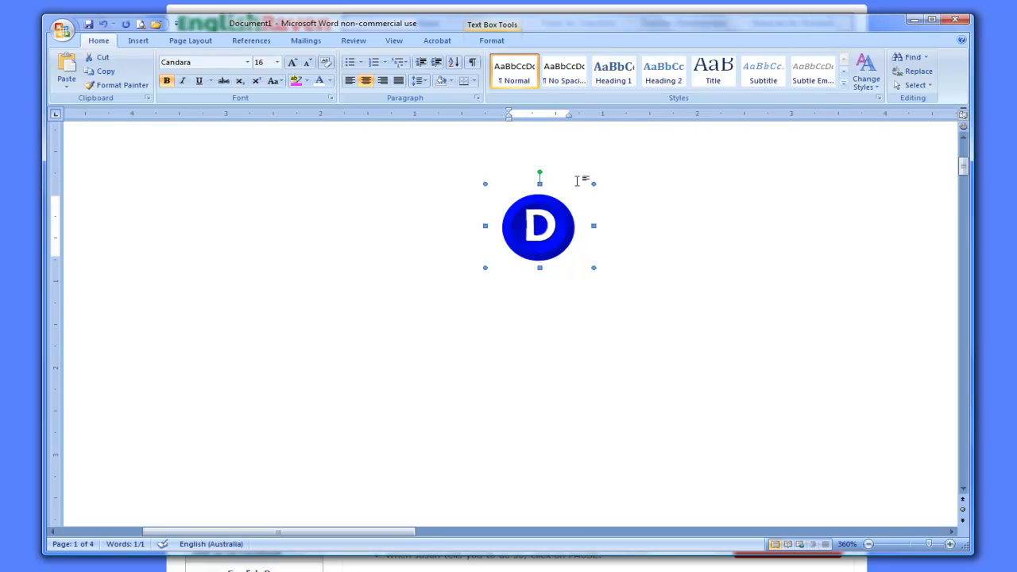
{"action": "left_click", "coordinate": [566, 217]}
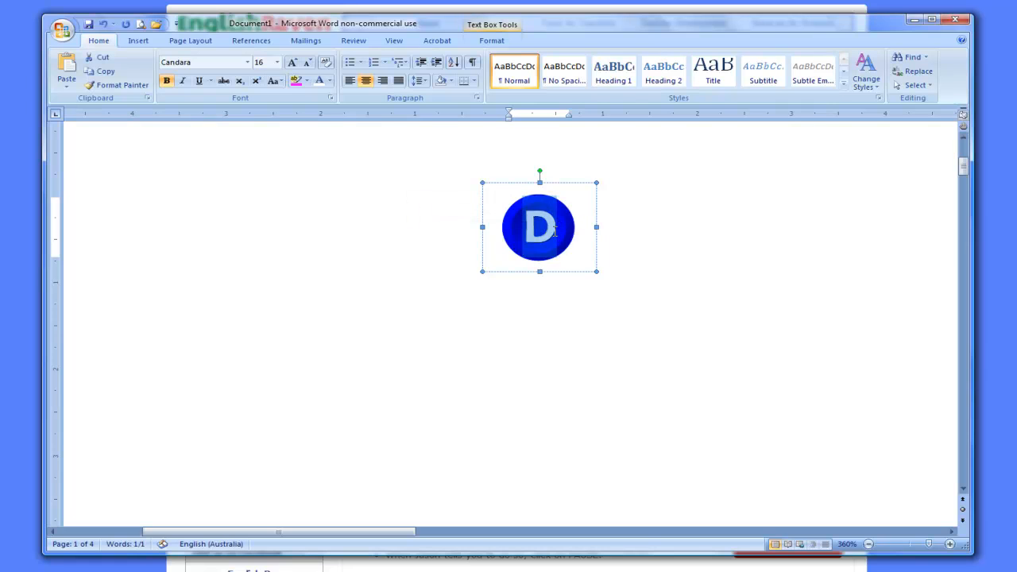
{"action": "type", "text": "E"}
Replace the button's letter with B and then with A.
{"action": "left_click", "coordinate": [655, 270]}
{"action": "left_click", "coordinate": [515, 232]}
{"action": "left_click_drag", "start_coordinate": [526, 226], "coordinate": [554, 229]}
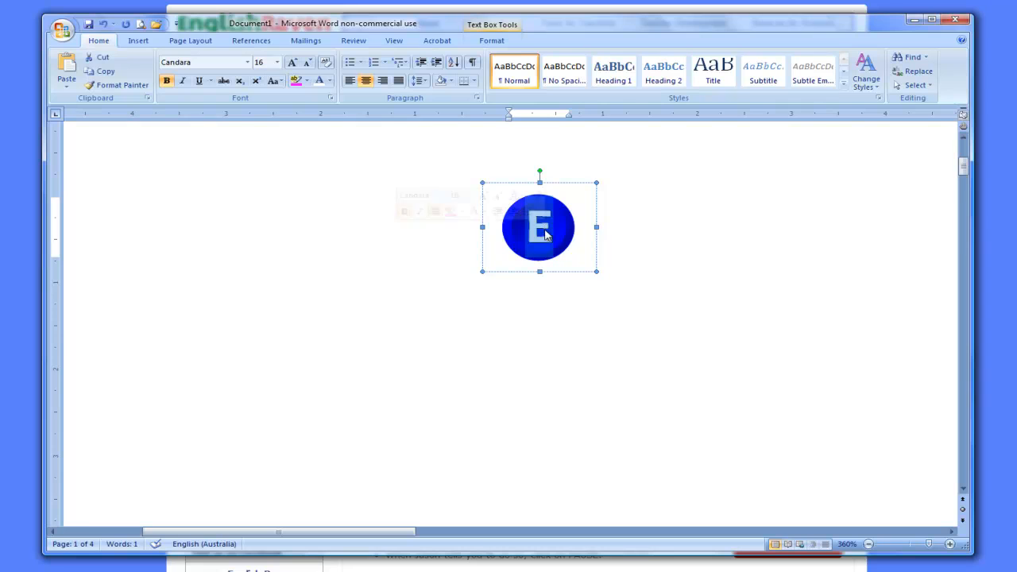
{"action": "type", "text": "B"}
{"action": "left_click_drag", "start_coordinate": [525, 228], "coordinate": [554, 236]}
{"action": "type", "text": "A"}
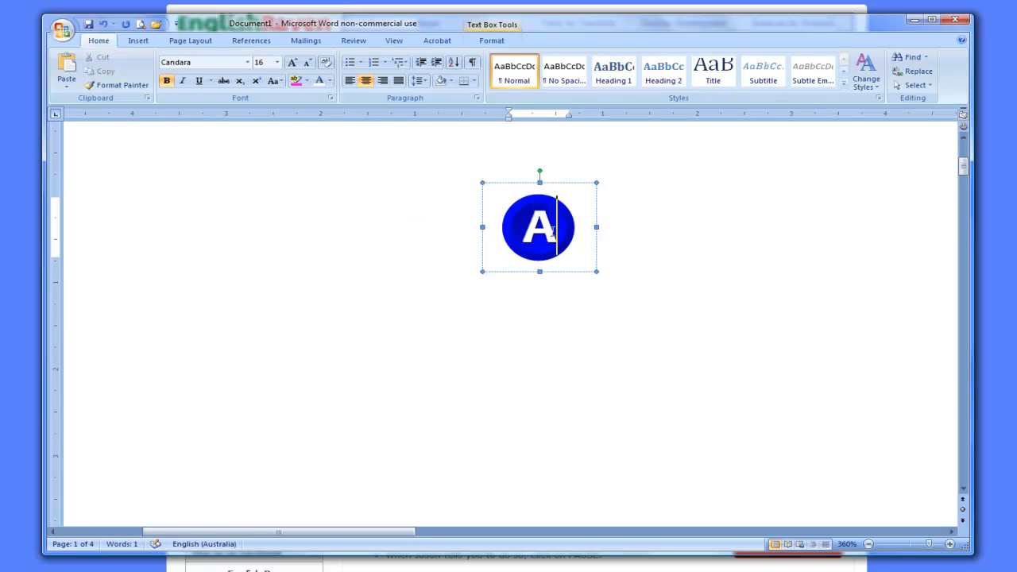
Group the blue round button with the text box holding its letter A.
{"action": "left_click", "coordinate": [652, 311]}
{"action": "scroll", "coordinate": [731, 294], "scroll_direction": "up", "scroll_amount": 1}
{"action": "scroll", "coordinate": [732, 300], "scroll_direction": "down", "scroll_amount": 1}
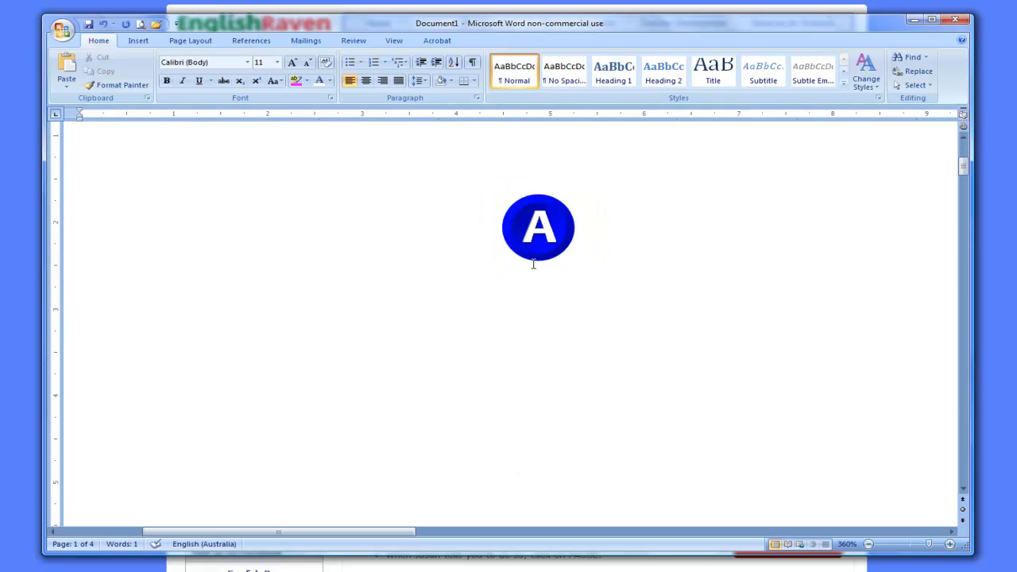
{"action": "left_click", "coordinate": [535, 198]}
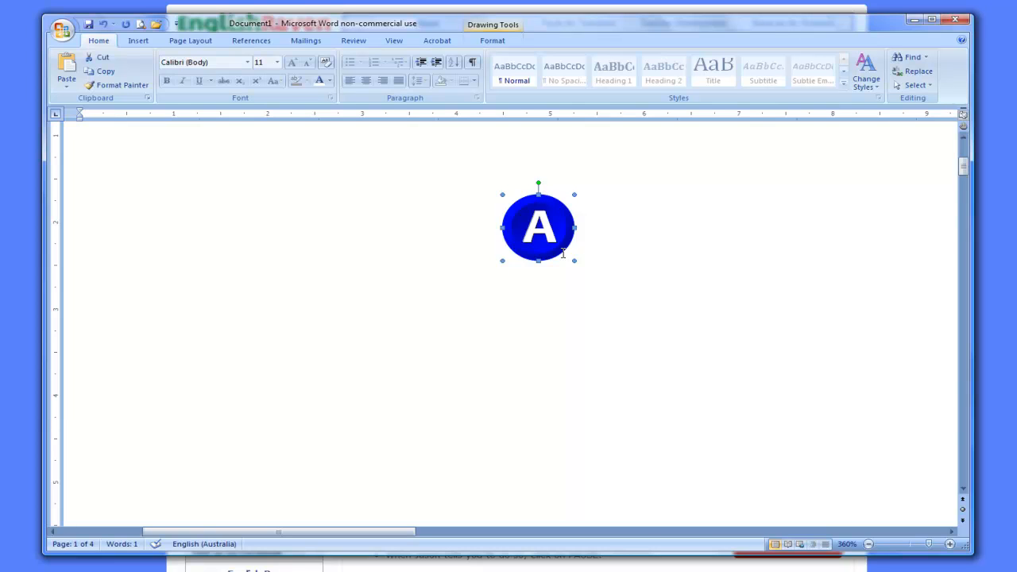
{"action": "left_click", "coordinate": [542, 226]}
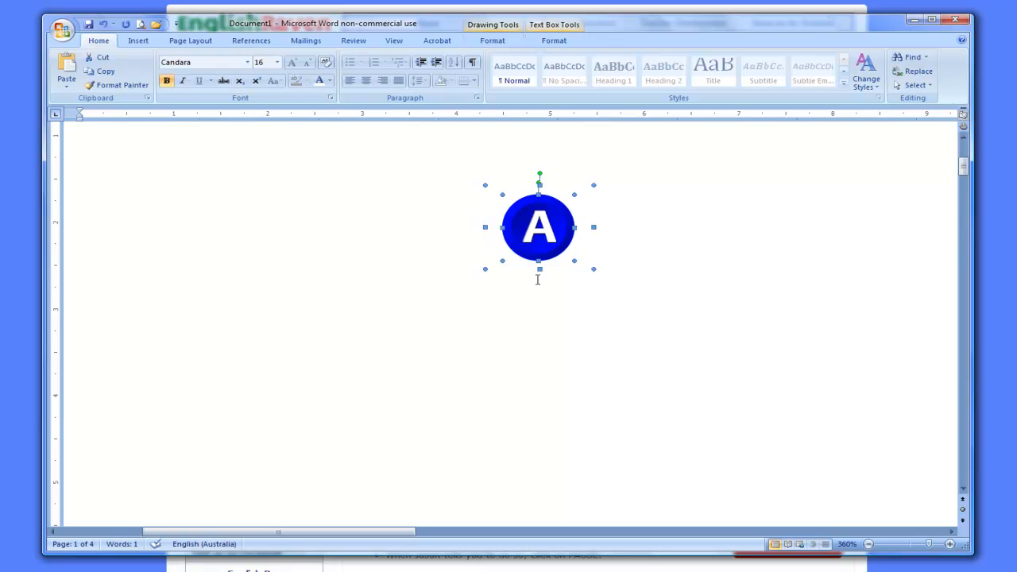
{"action": "right_click", "coordinate": [577, 231]}
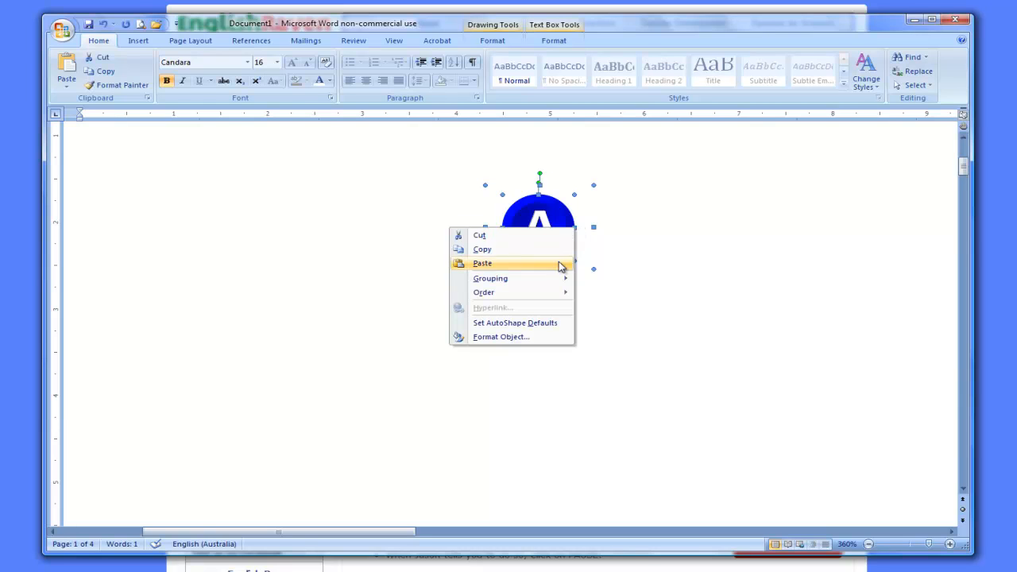
{"action": "mouse_move", "coordinate": [557, 281]}
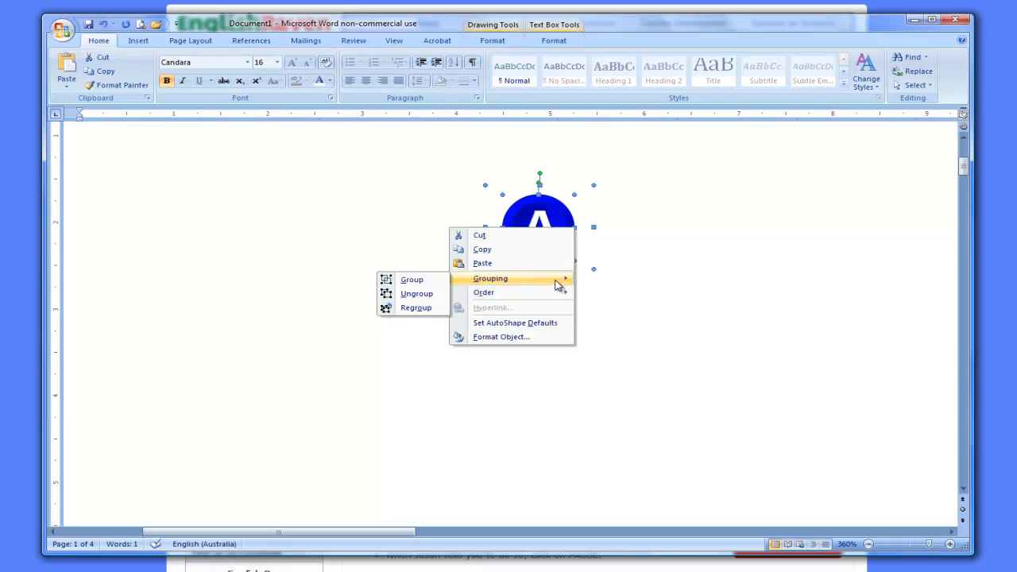
{"action": "left_click", "coordinate": [412, 282]}
{"action": "left_click", "coordinate": [645, 341]}
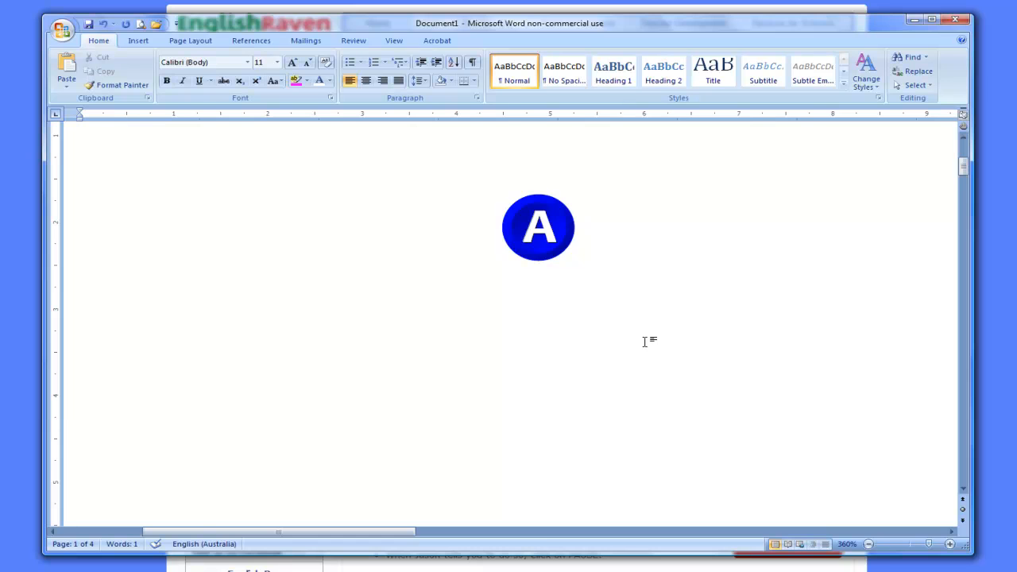
Reposition the grouped letter A button in the upper-left area of the page.
{"action": "left_click", "coordinate": [561, 221]}
{"action": "left_click_drag", "start_coordinate": [574, 186], "coordinate": [485, 251]}
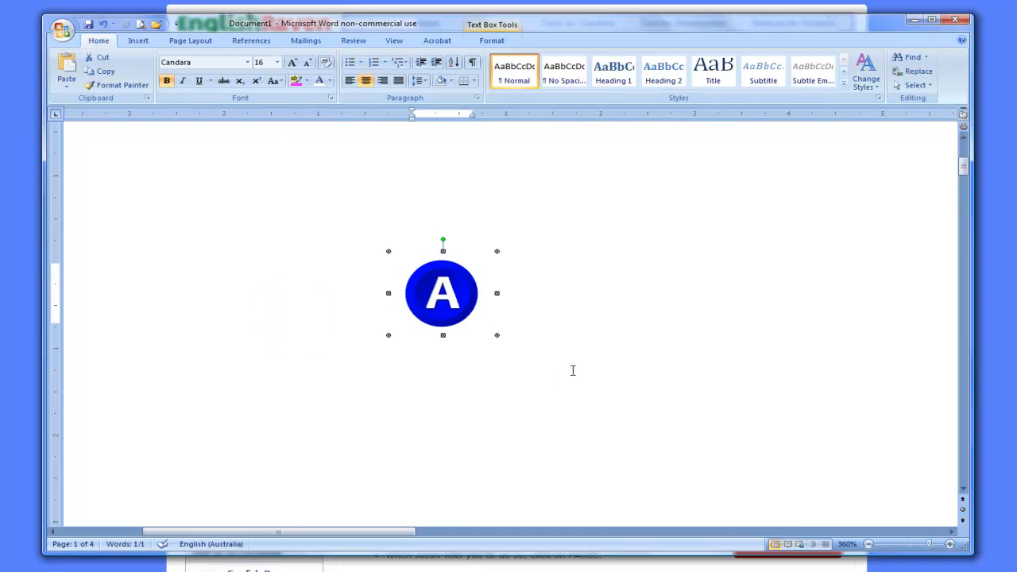
{"action": "scroll", "coordinate": [573, 370], "scroll_direction": "down", "scroll_amount": 9}
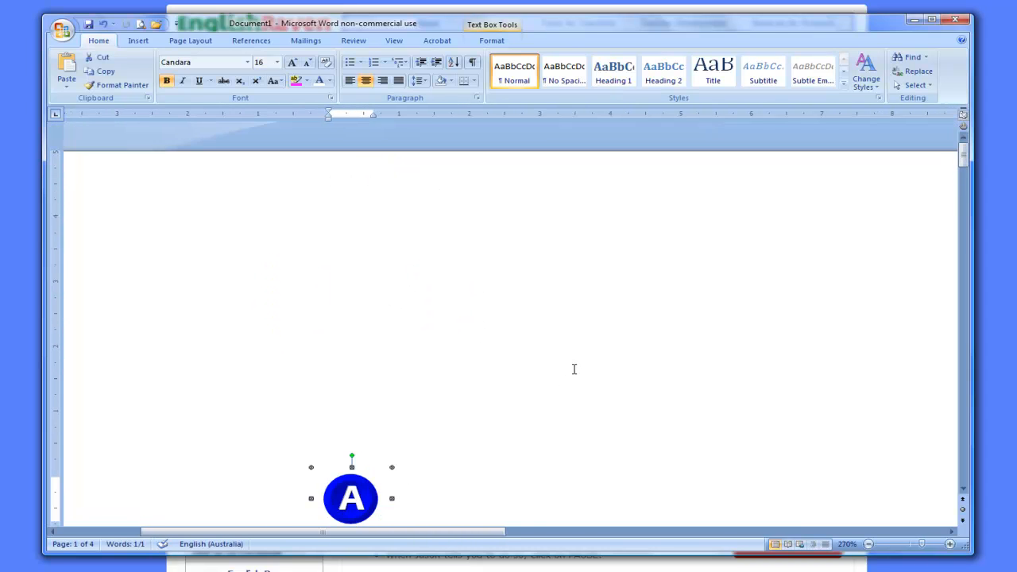
{"action": "scroll", "coordinate": [573, 364], "scroll_direction": "down", "scroll_amount": 9}
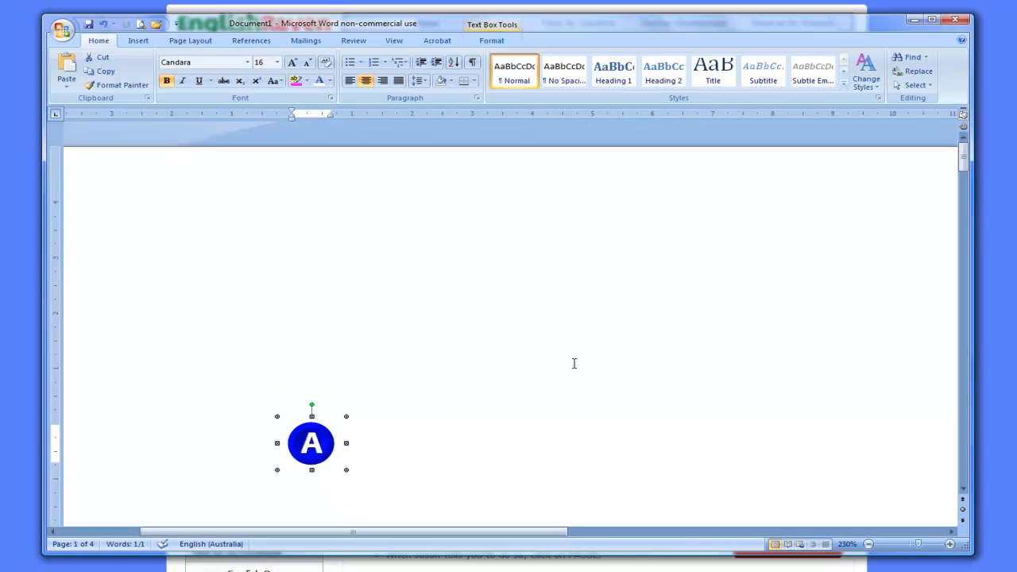
{"action": "scroll", "coordinate": [574, 364], "scroll_direction": "down", "scroll_amount": 7}
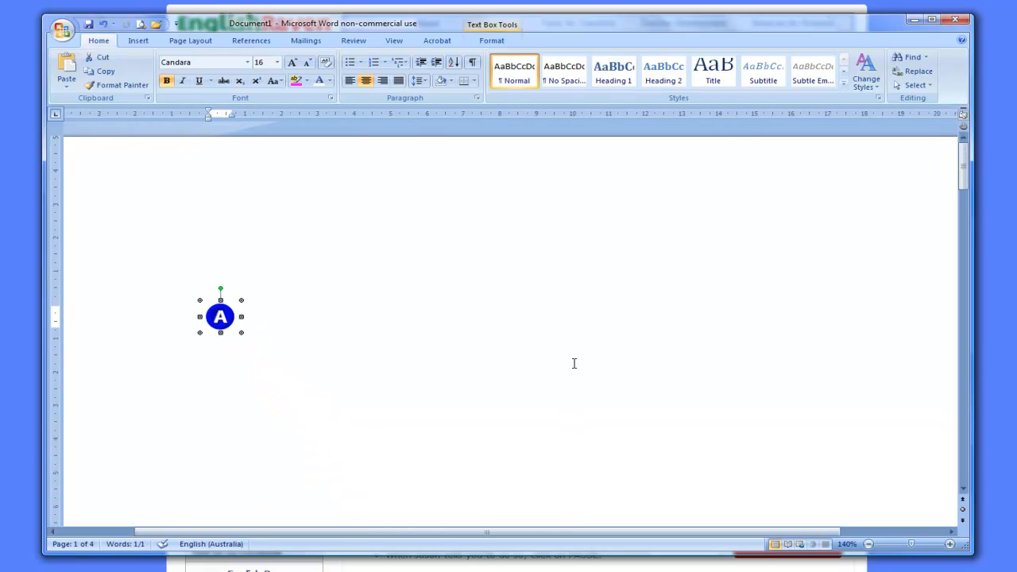
{"action": "scroll", "coordinate": [573, 363], "scroll_direction": "down", "scroll_amount": 1}
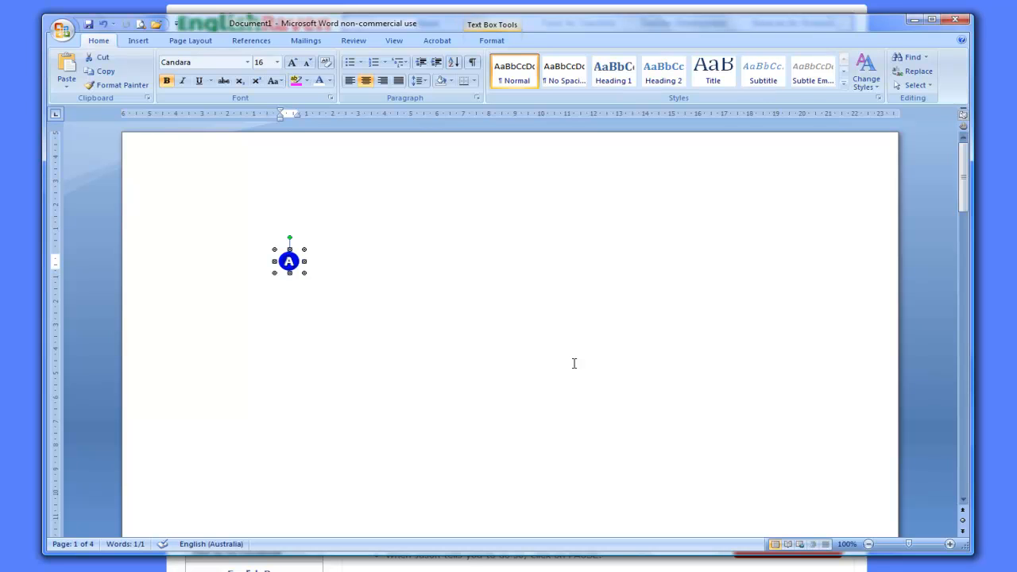
{"action": "scroll", "coordinate": [574, 340], "scroll_direction": "down", "scroll_amount": 2}
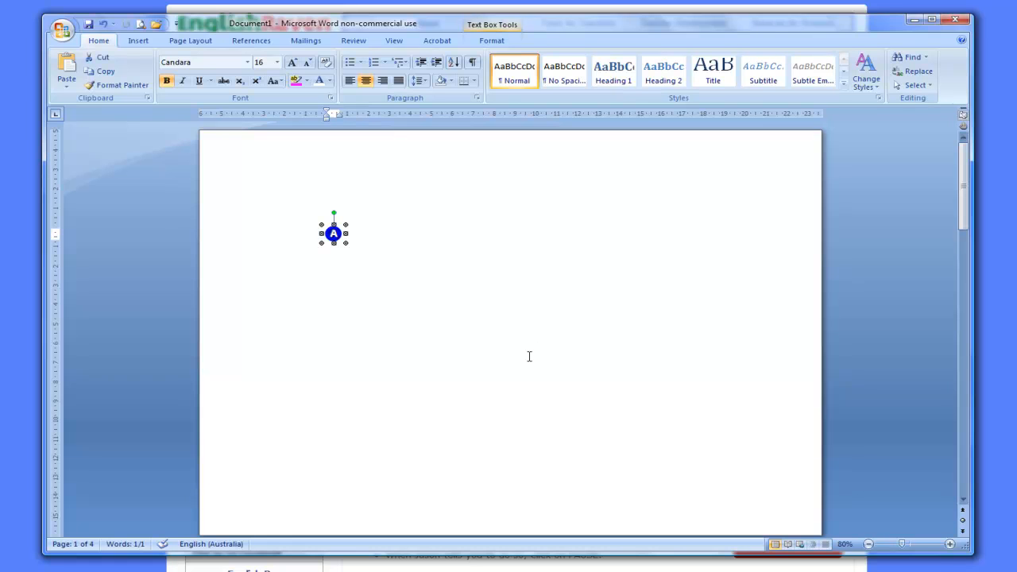
{"action": "scroll", "coordinate": [465, 363], "scroll_direction": "up", "scroll_amount": 7, "text": "ctrl"}
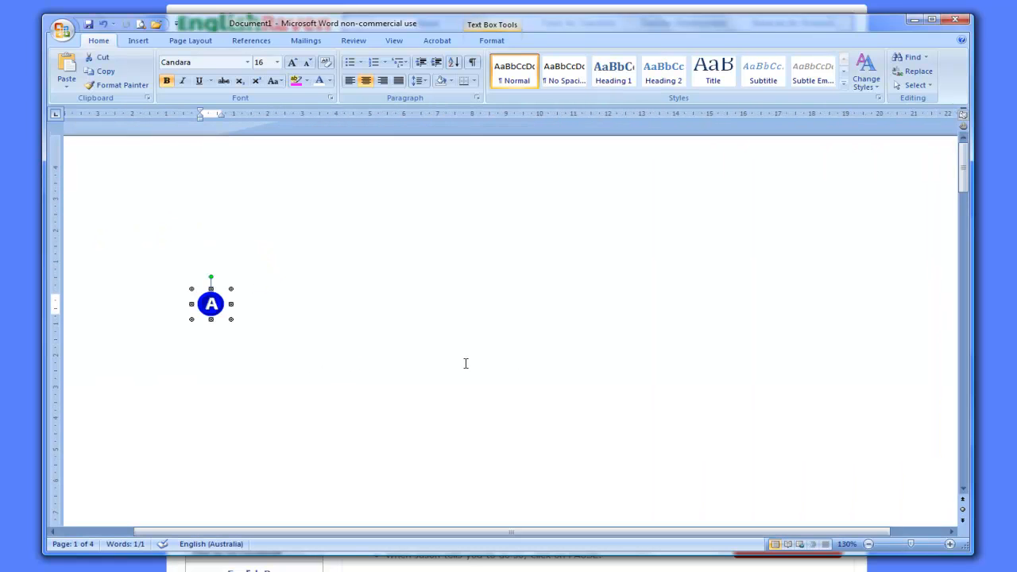
{"action": "left_click", "coordinate": [247, 313]}
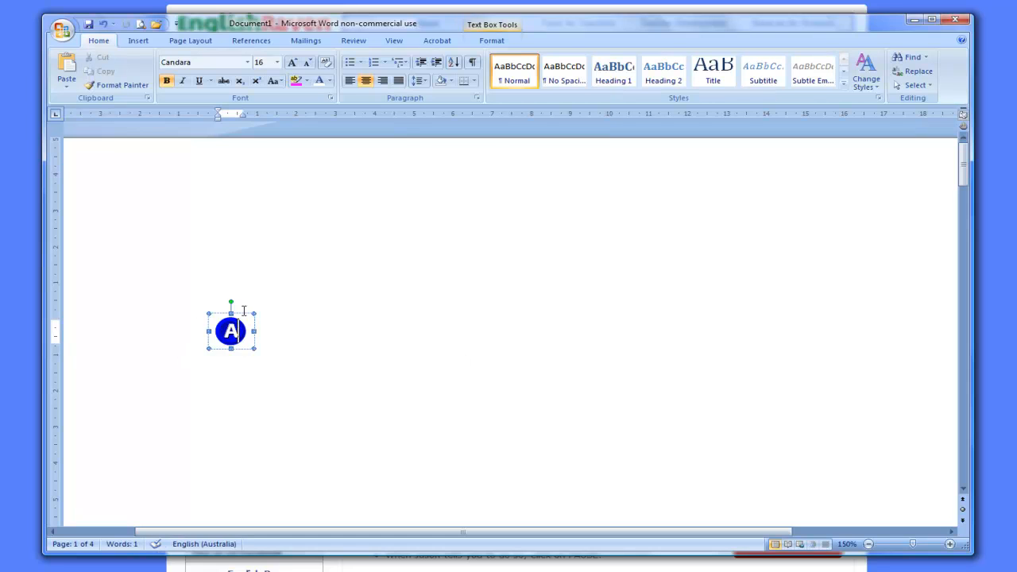
{"action": "left_click_drag", "start_coordinate": [247, 313], "coordinate": [323, 280]}
Copy the grouped button and paste a duplicate into the document body, outside the button's own text box.
{"action": "left_click", "coordinate": [307, 297]}
{"action": "left_click", "coordinate": [323, 279]}
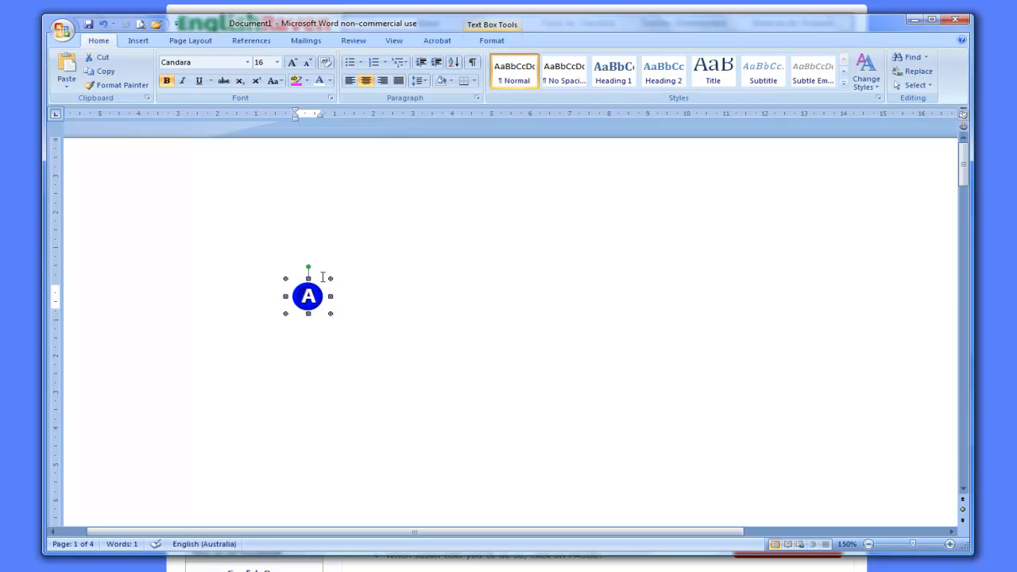
{"action": "left_click", "coordinate": [101, 71]}
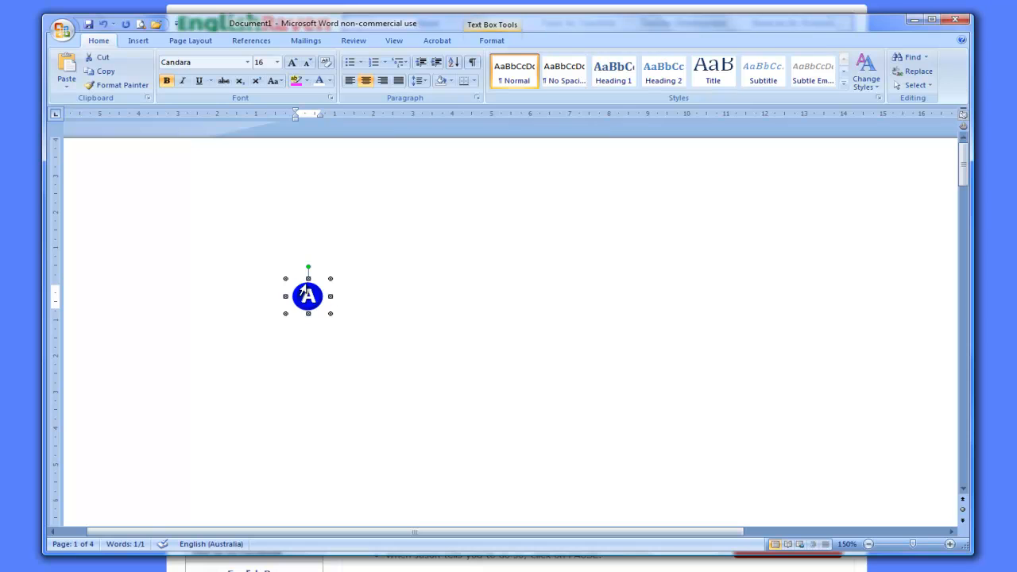
{"action": "left_click", "coordinate": [67, 65]}
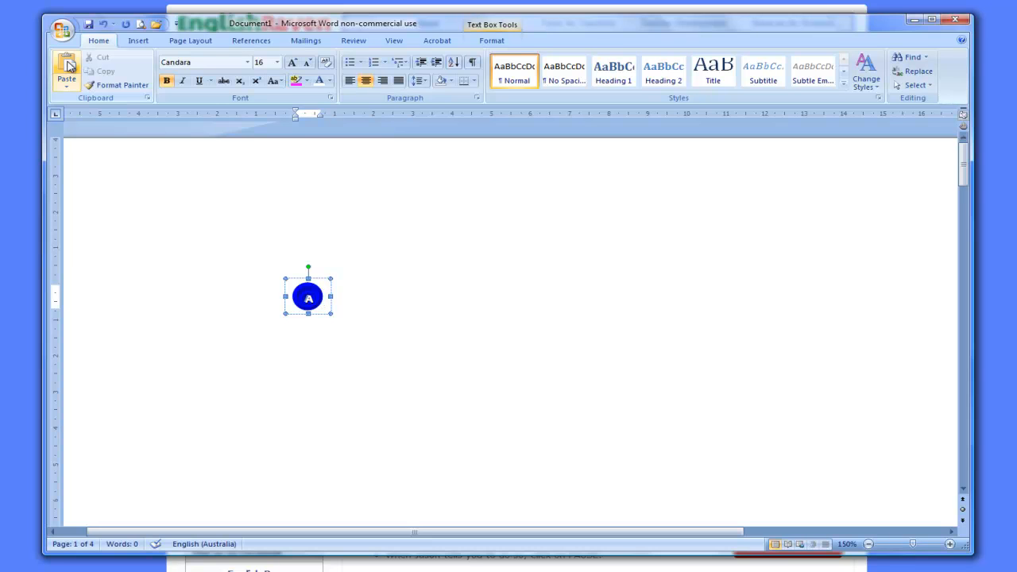
{"action": "left_click", "coordinate": [101, 25]}
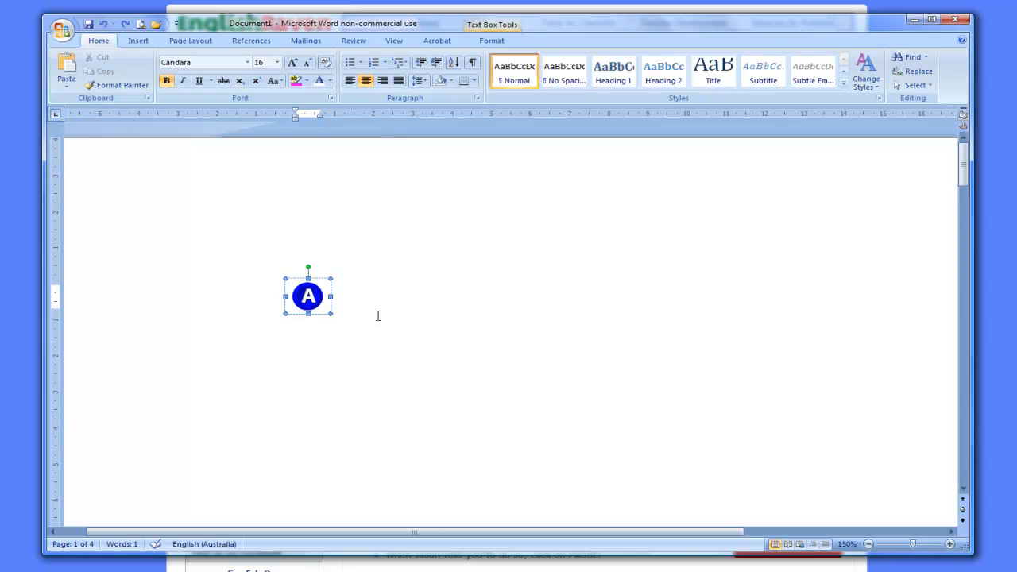
{"action": "left_click", "coordinate": [469, 344]}
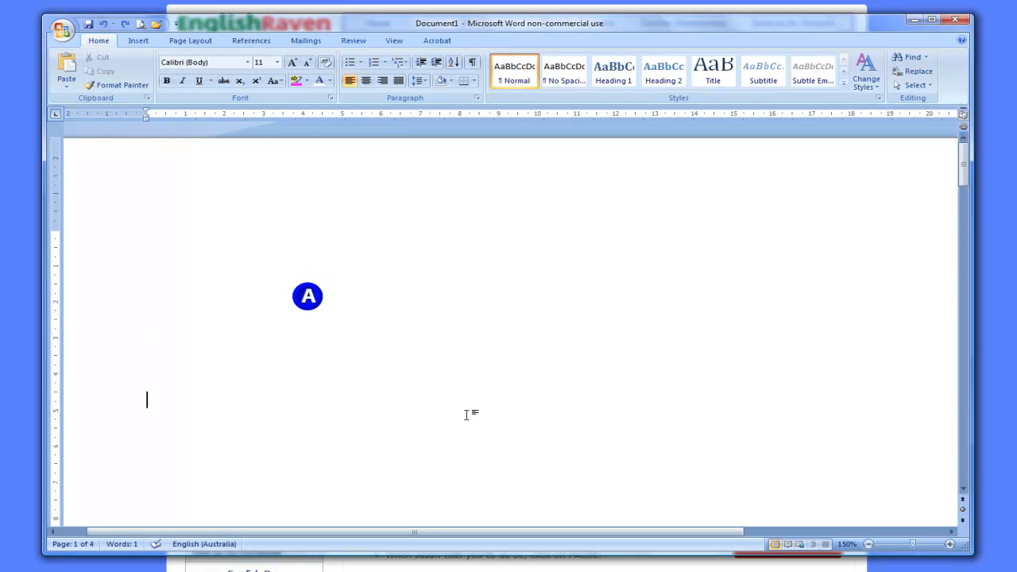
{"action": "left_click", "coordinate": [66, 67]}
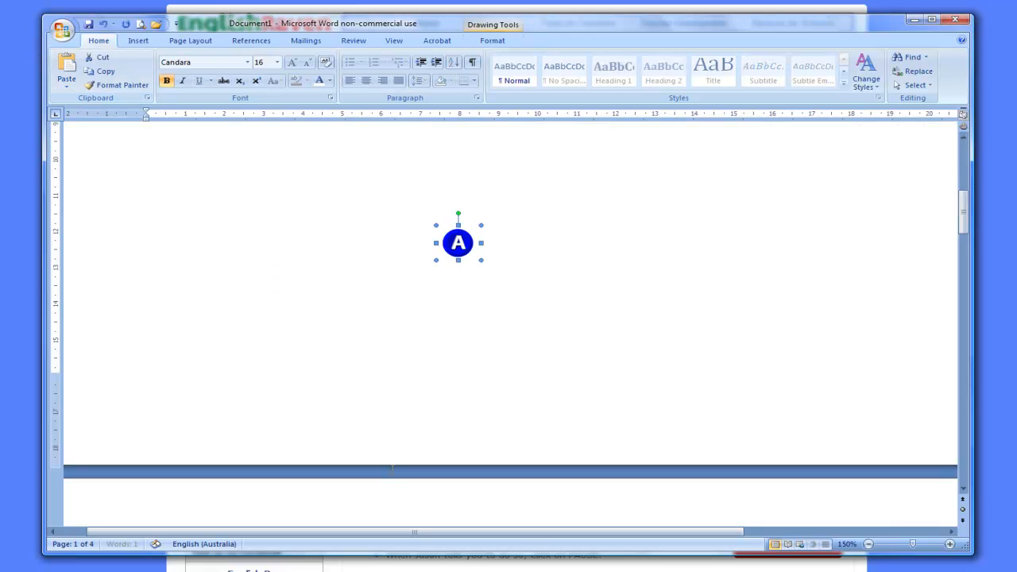
Move the duplicate button directly below the original, leaving a small gap between them.
{"action": "scroll", "coordinate": [454, 379], "scroll_direction": "down", "scroll_amount": 5}
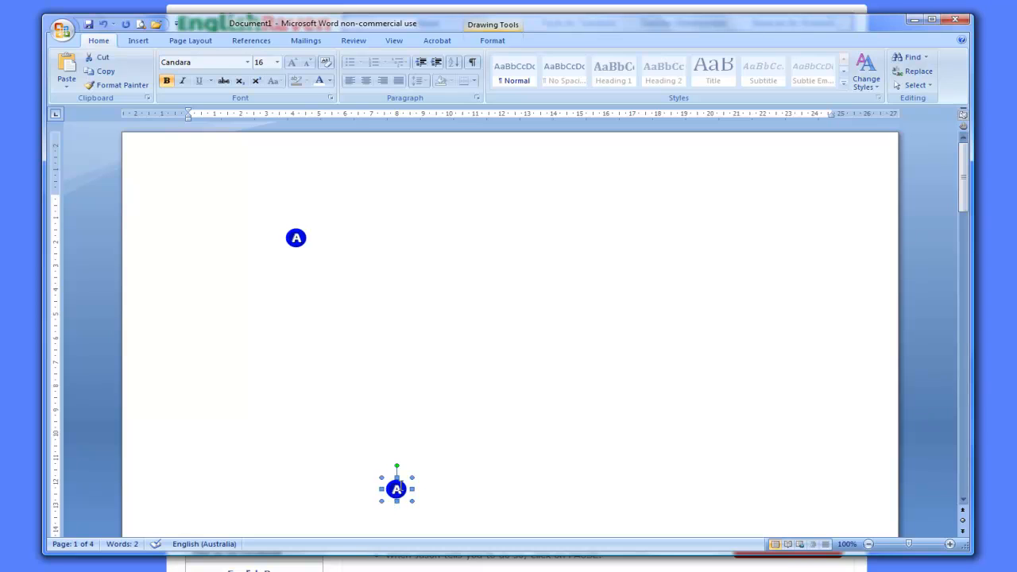
{"action": "left_click", "coordinate": [402, 487]}
{"action": "left_click_drag", "start_coordinate": [402, 475], "coordinate": [302, 281]}
{"action": "left_click", "coordinate": [374, 393]}
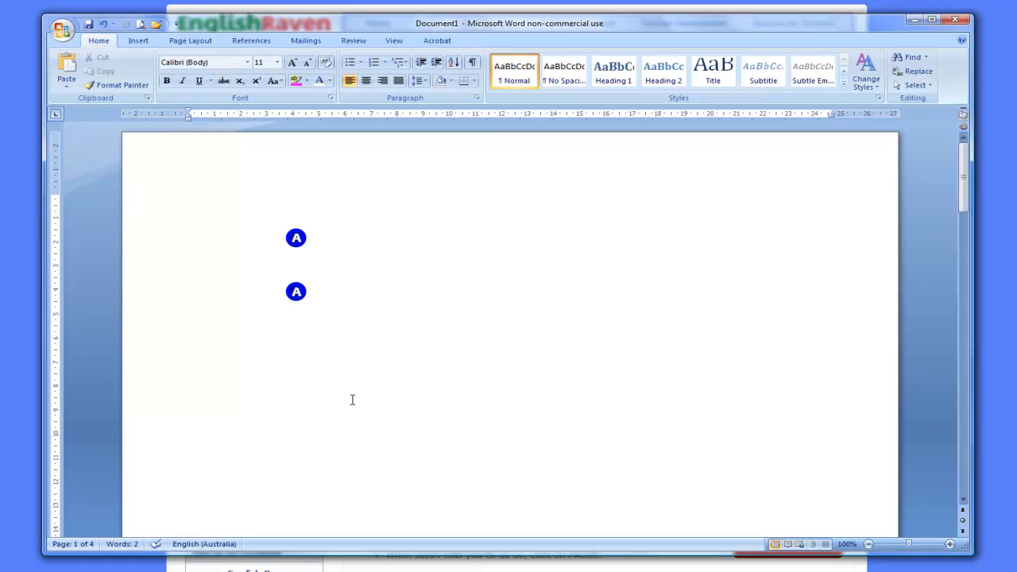
Draw a rectangle about 7.53 cm wide and 0.76 cm high immediately to the right of the upper button.
{"action": "scroll", "coordinate": [352, 409], "scroll_direction": "up", "scroll_amount": 10, "text": "ctrl"}
{"action": "scroll", "coordinate": [354, 395], "scroll_direction": "up", "scroll_amount": 3}
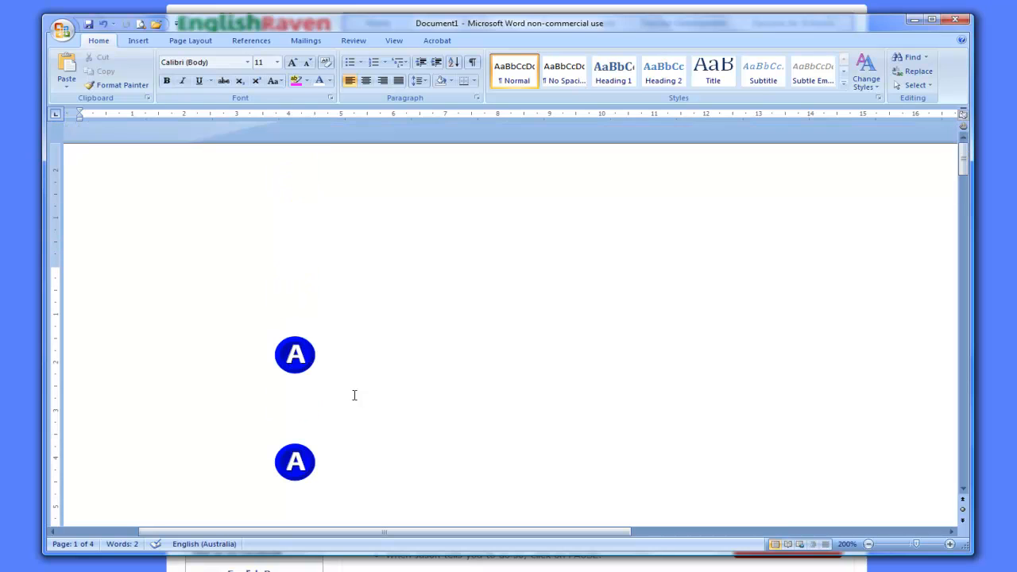
{"action": "left_click", "coordinate": [137, 42]}
{"action": "left_click", "coordinate": [255, 76]}
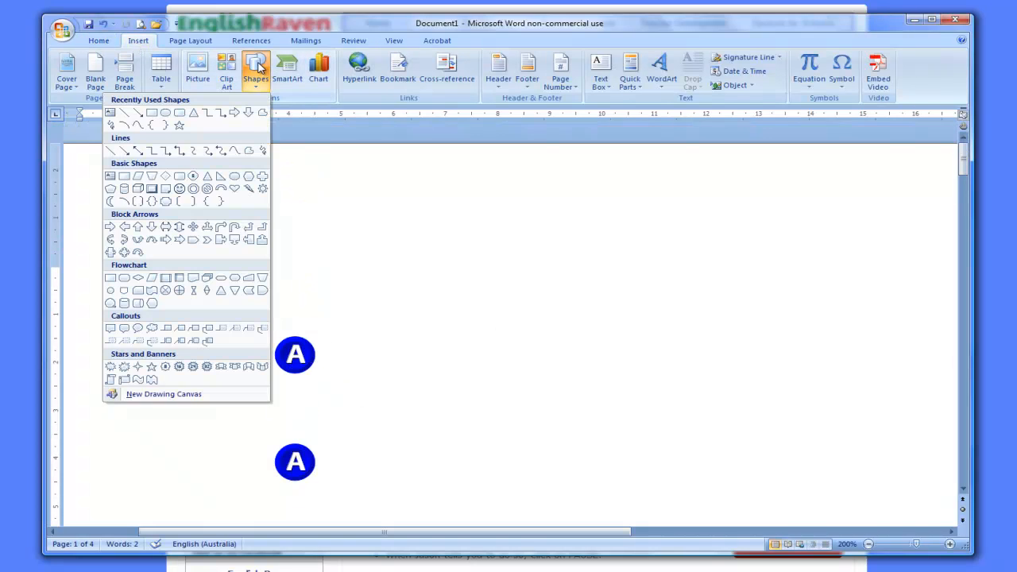
{"action": "left_click", "coordinate": [150, 113]}
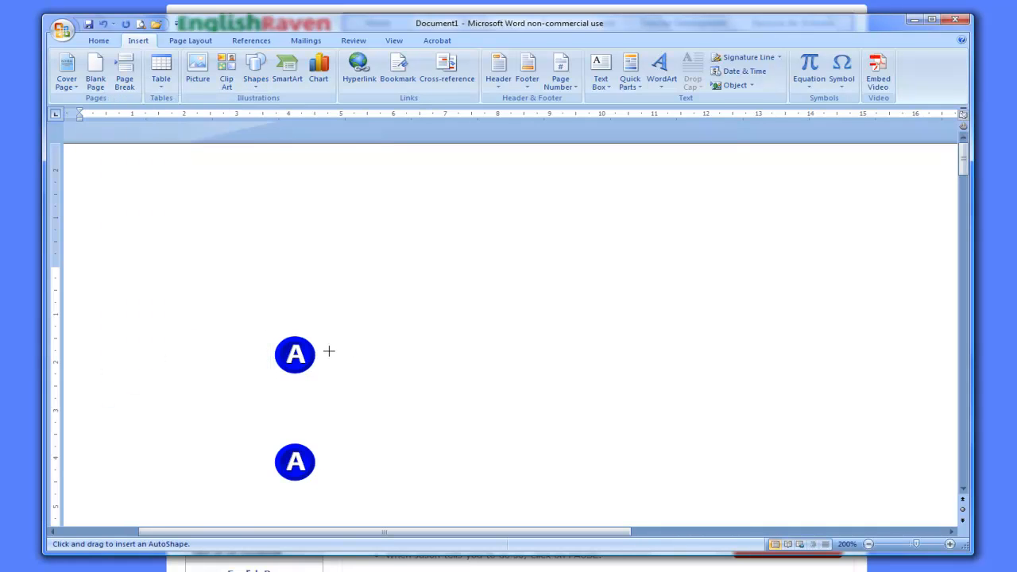
{"action": "left_click_drag", "start_coordinate": [319, 336], "coordinate": [717, 375]}
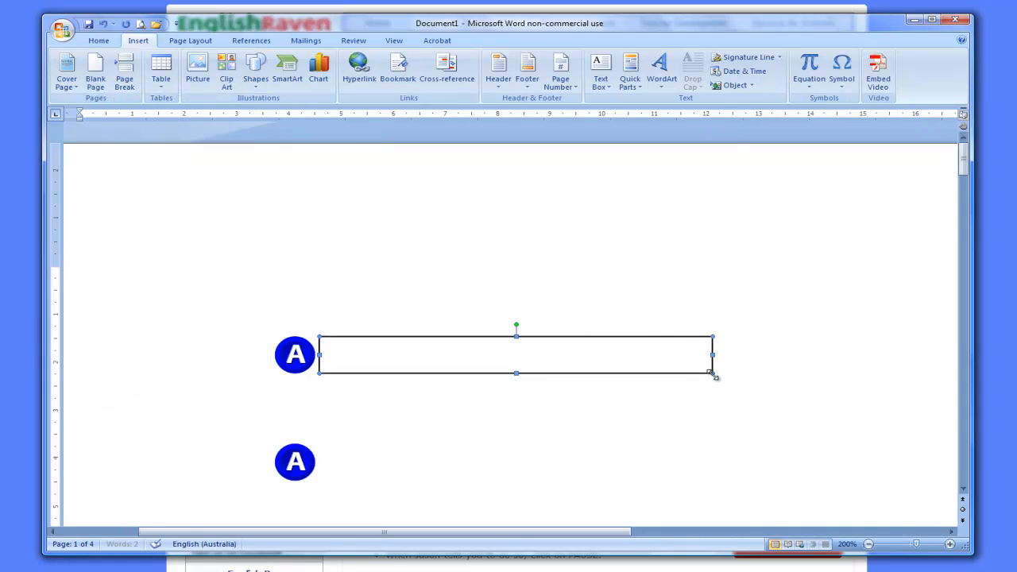
Add the text "Look at the following pictures and discuss." inside the rectangle.
{"action": "right_click", "coordinate": [513, 361]}
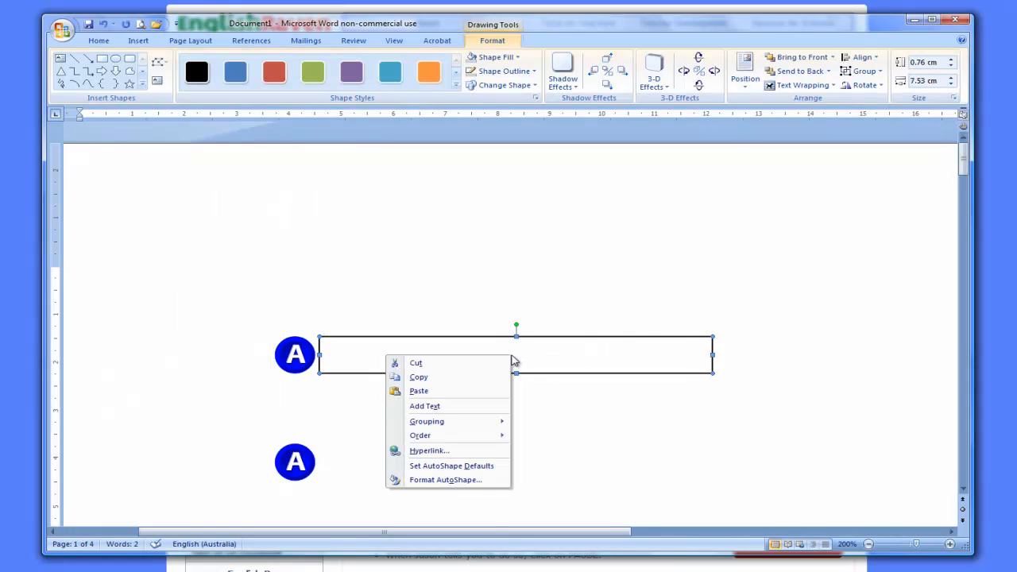
{"action": "left_click", "coordinate": [461, 406]}
{"action": "type", "text": "Look at the following poi"}
{"action": "key", "text": "BackSpace"}
{"action": "key", "text": "BackSpace"}
{"action": "type", "text": "ictures and discuss."}
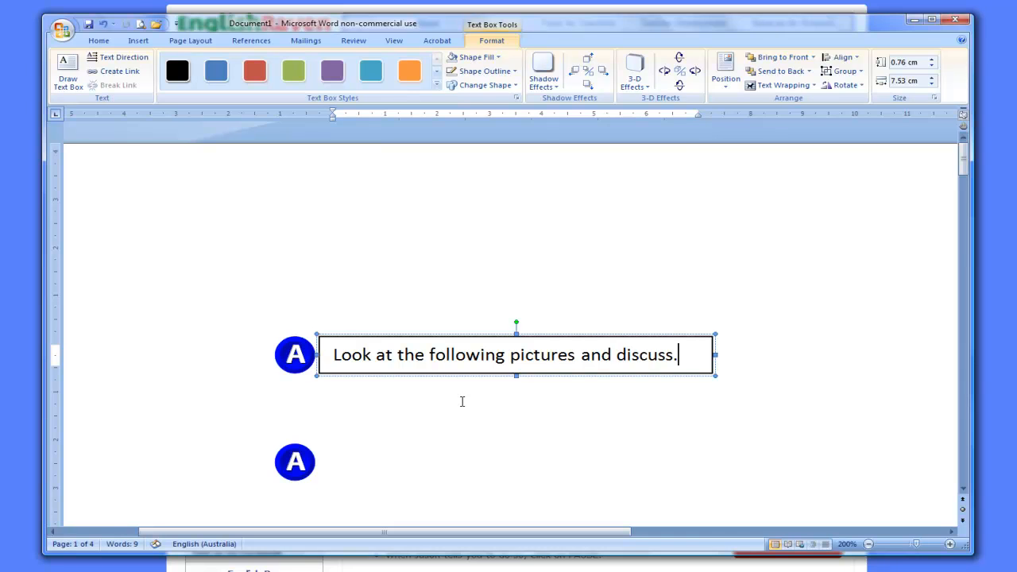
Format the instruction text as bold Candara and widen its box to about 8.83 cm.
{"action": "left_click_drag", "start_coordinate": [682, 355], "coordinate": [326, 369]}
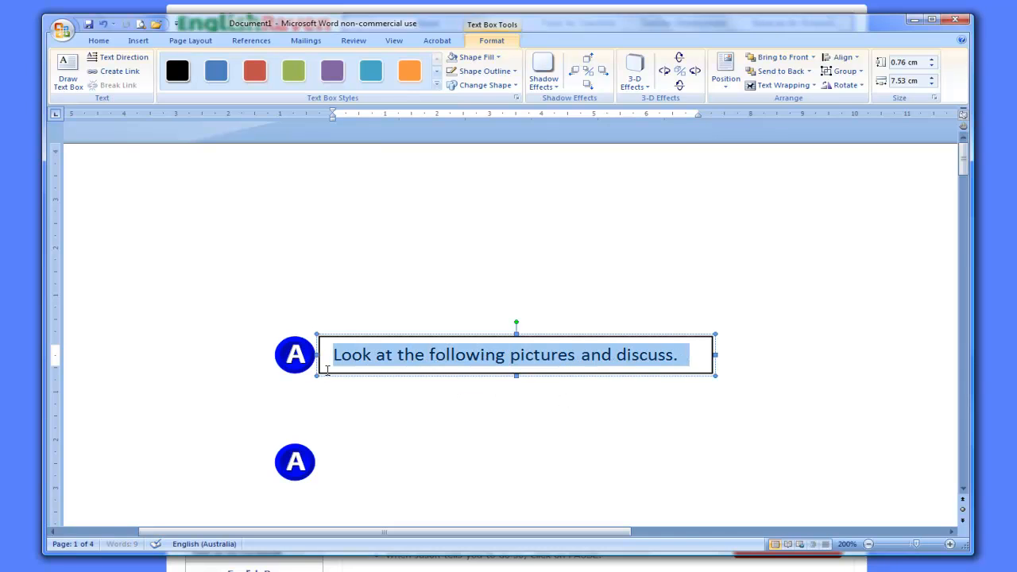
{"action": "left_click", "coordinate": [99, 40]}
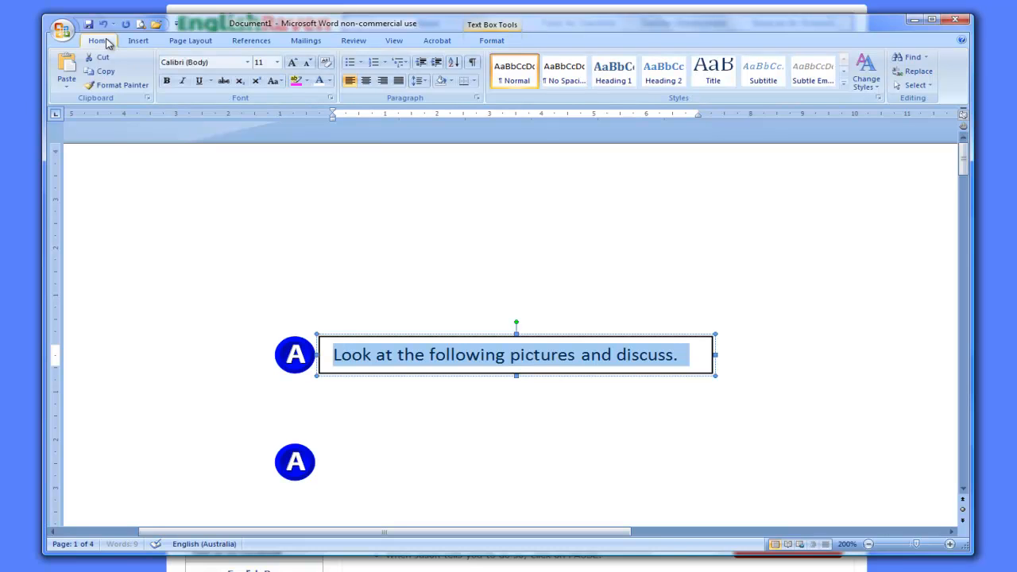
{"action": "left_click", "coordinate": [166, 81]}
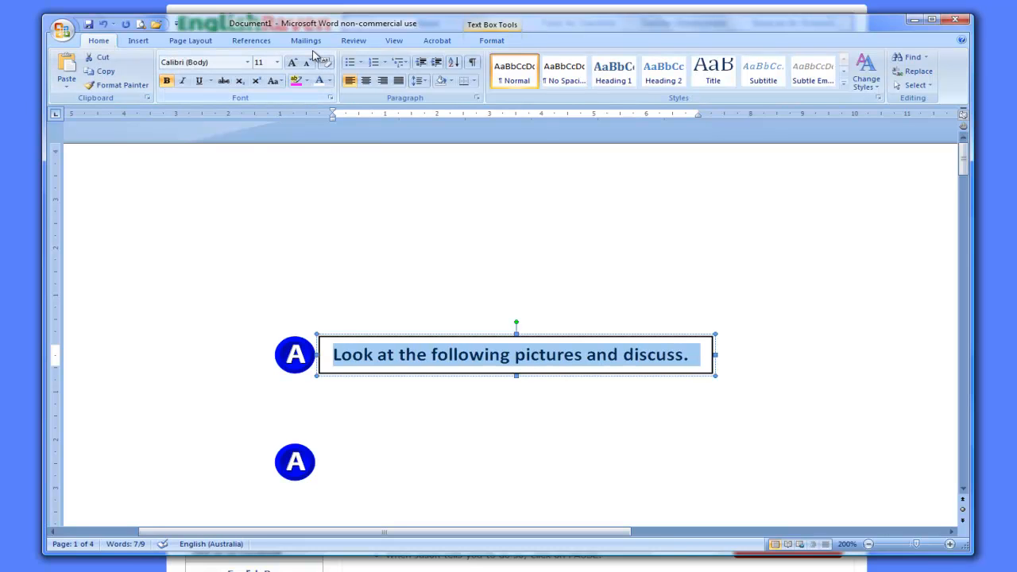
{"action": "left_click", "coordinate": [248, 62]}
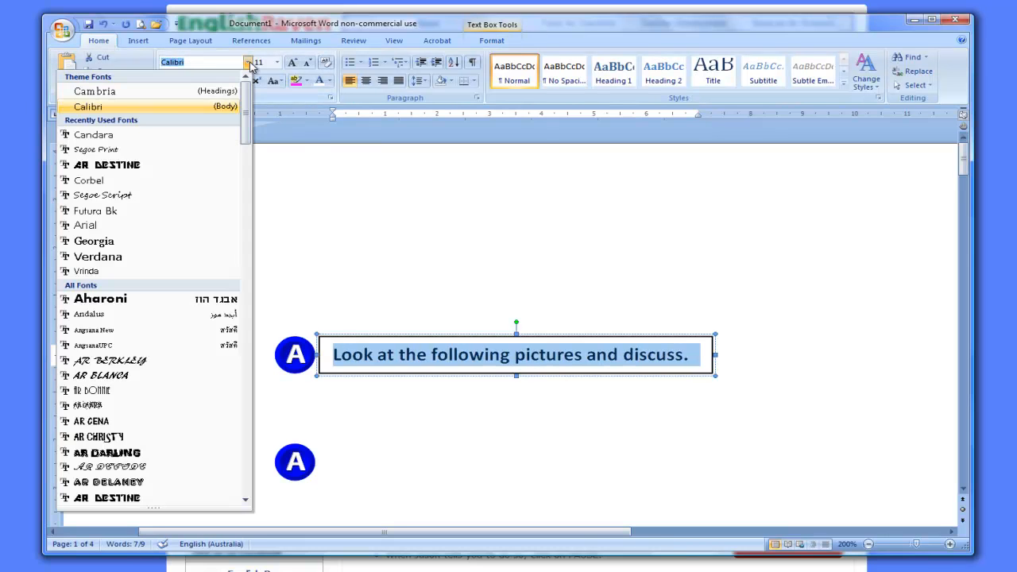
{"action": "left_click", "coordinate": [199, 142]}
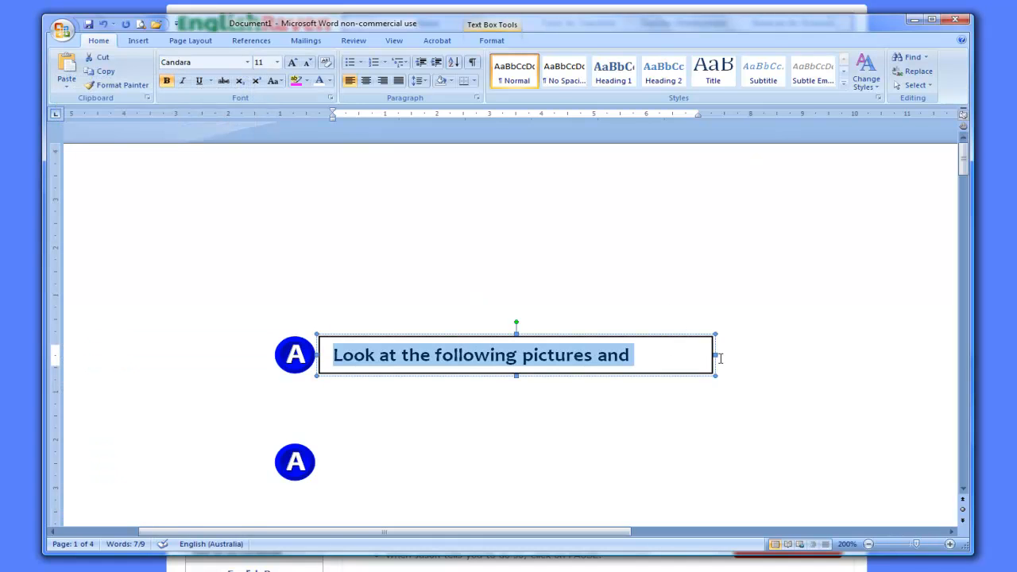
{"action": "left_click_drag", "start_coordinate": [714, 357], "coordinate": [780, 356]}
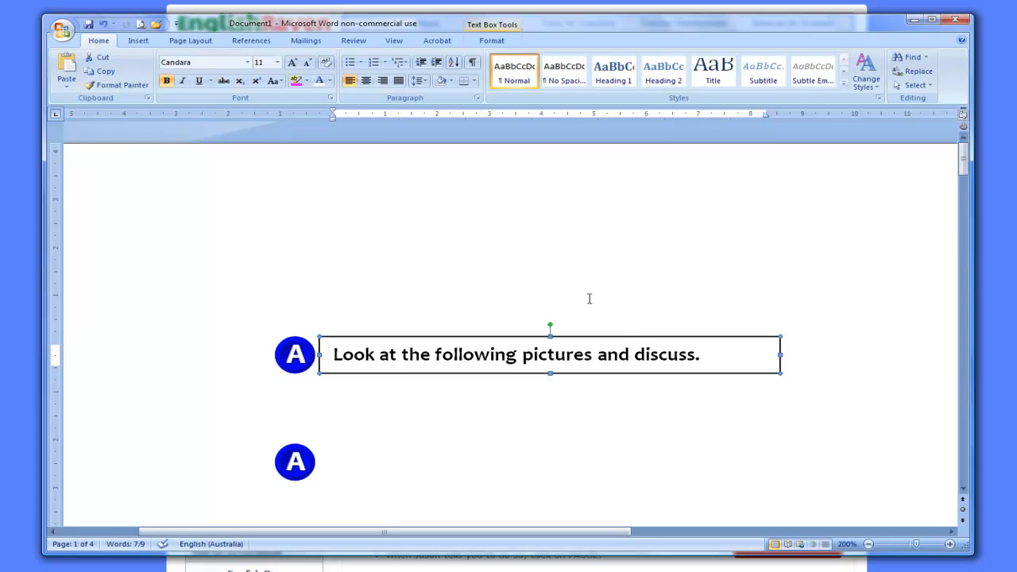
Remove both the fill and the outline from the instruction text box beside the upper button.
{"action": "left_click", "coordinate": [486, 40]}
{"action": "left_click", "coordinate": [477, 57]}
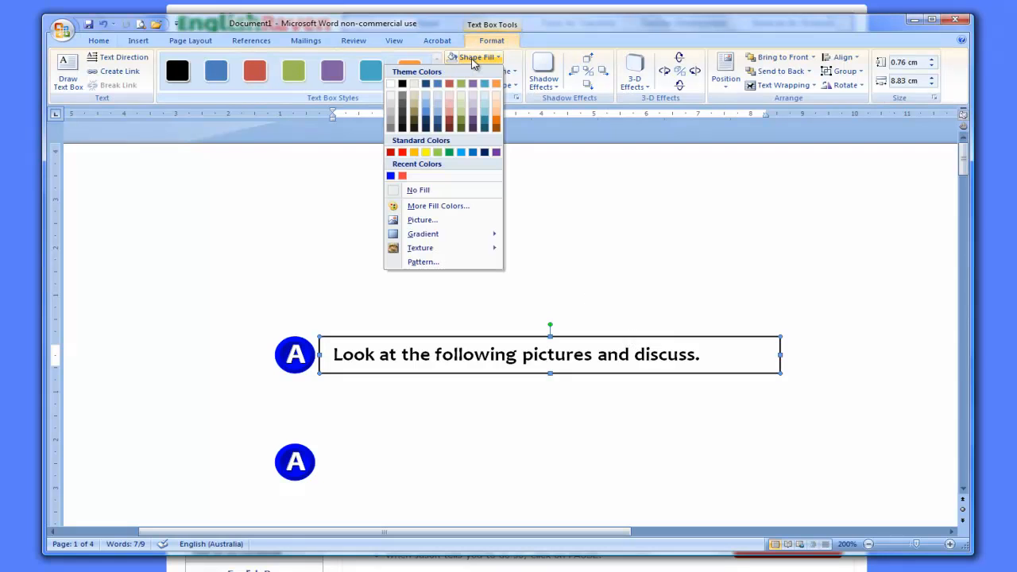
{"action": "left_click", "coordinate": [449, 192]}
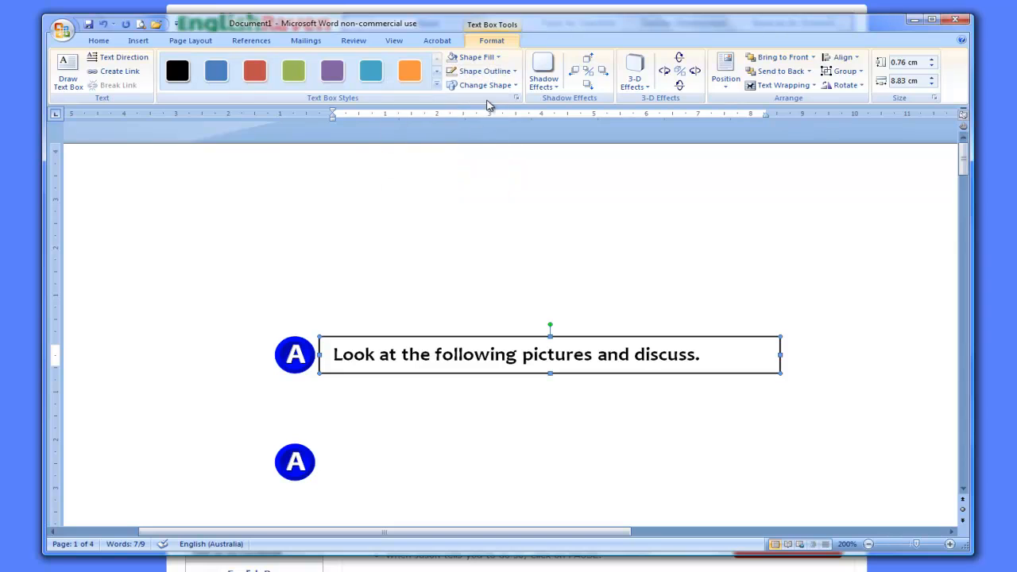
{"action": "left_click", "coordinate": [491, 73]}
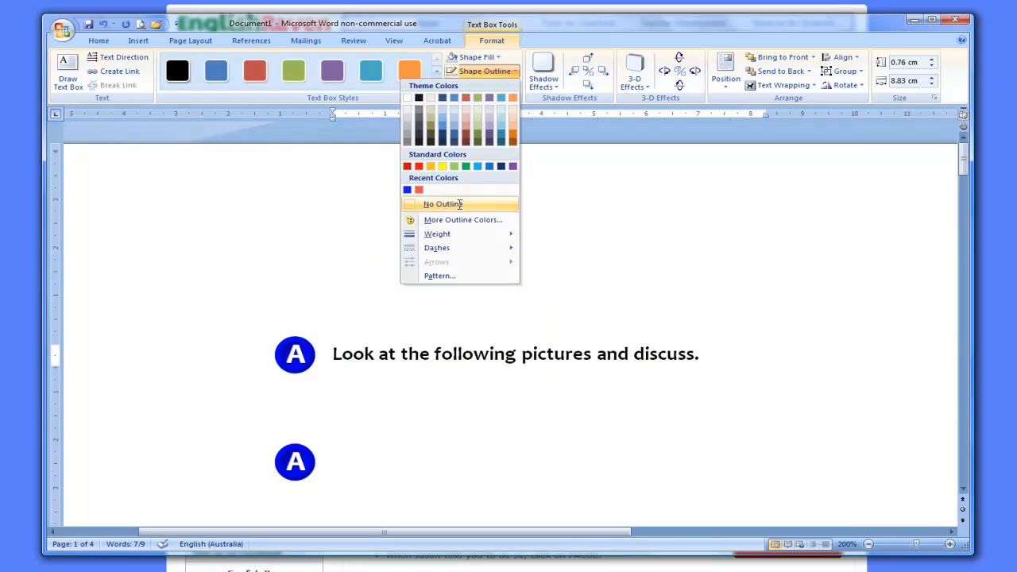
{"action": "left_click", "coordinate": [465, 203]}
{"action": "left_click", "coordinate": [504, 419]}
{"action": "scroll", "coordinate": [515, 421], "scroll_direction": "down", "scroll_amount": 3}
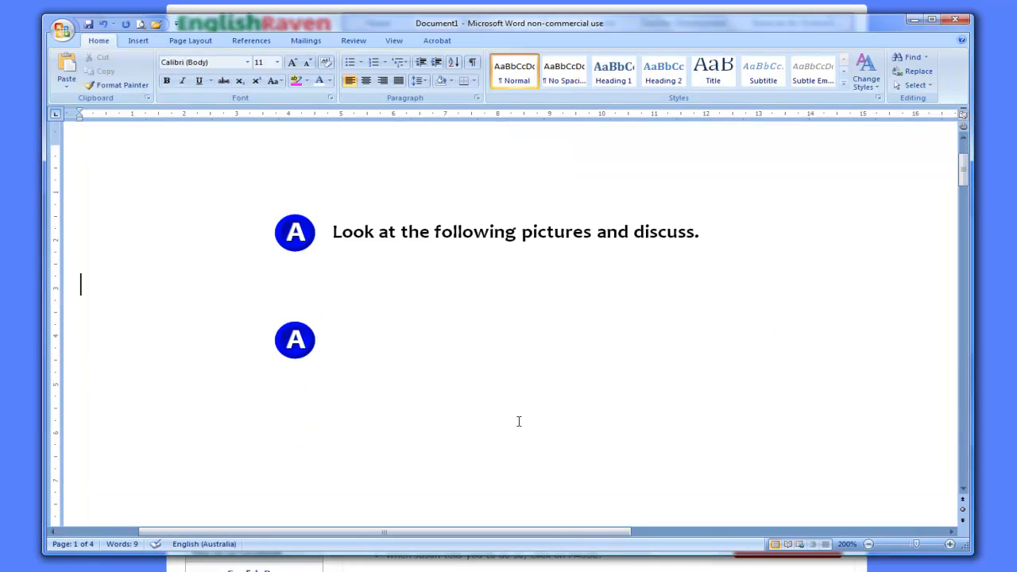
Set the instruction text "Look at the following pictures and discuss." to 12 pt.
{"action": "left_click", "coordinate": [495, 232]}
{"action": "left_click_drag", "start_coordinate": [333, 232], "coordinate": [700, 230]}
{"action": "left_click", "coordinate": [276, 62]}
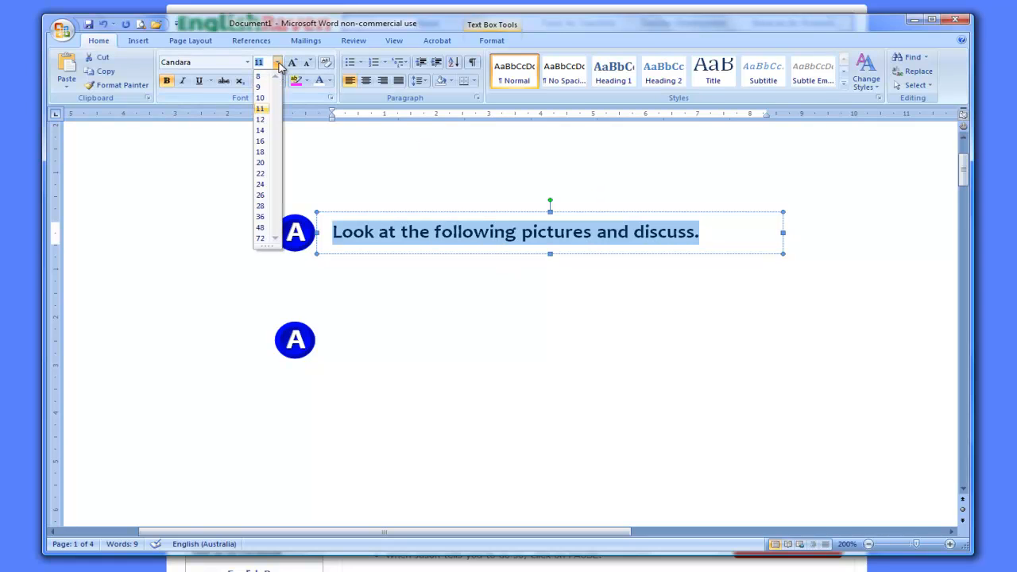
{"action": "left_click", "coordinate": [263, 121]}
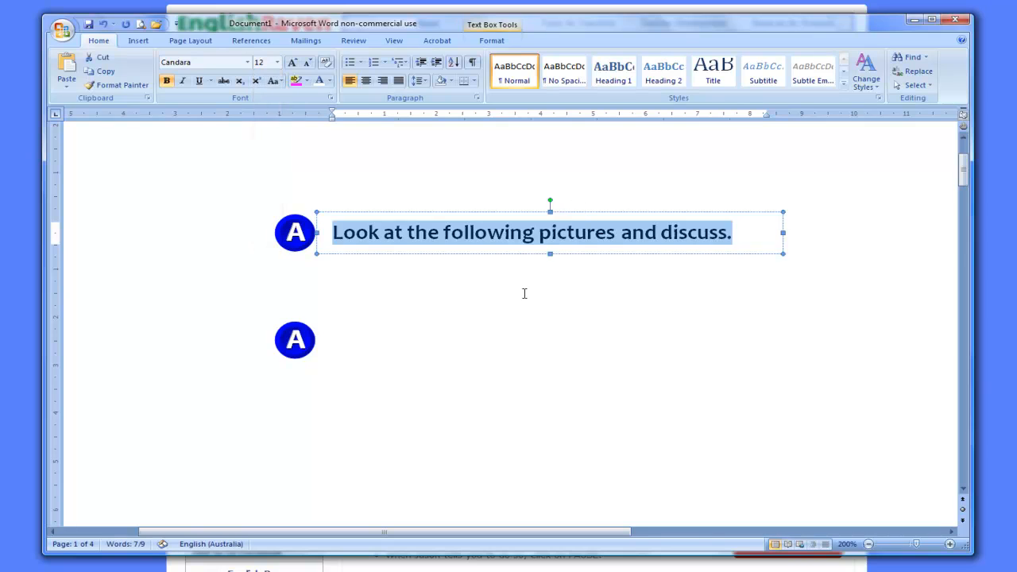
{"action": "left_click", "coordinate": [526, 356]}
{"action": "scroll", "coordinate": [497, 354], "scroll_direction": "up", "scroll_amount": 2}
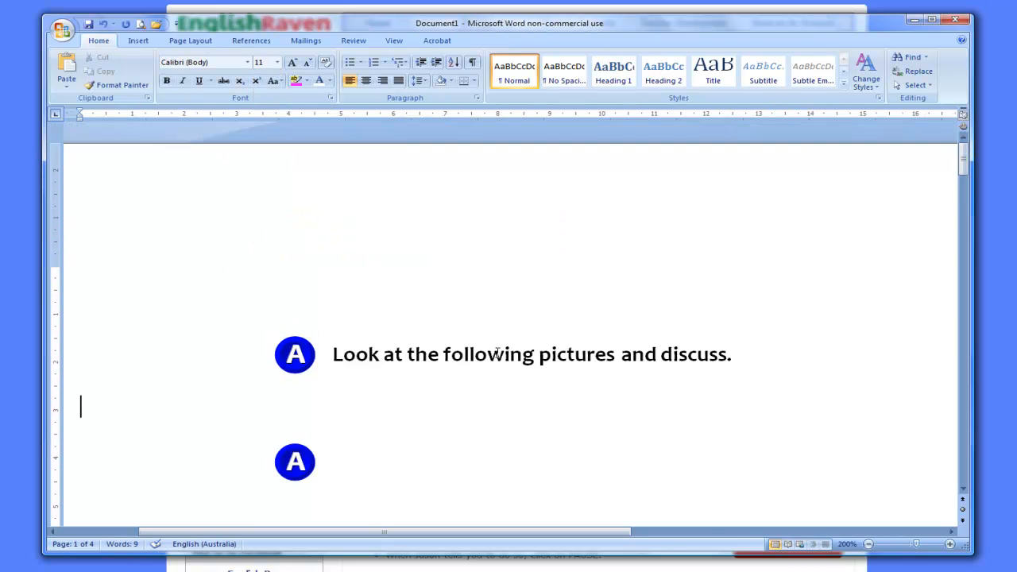
Delete the duplicate A button below the instruction line.
{"action": "scroll", "coordinate": [497, 354], "scroll_direction": "down", "scroll_amount": 10}
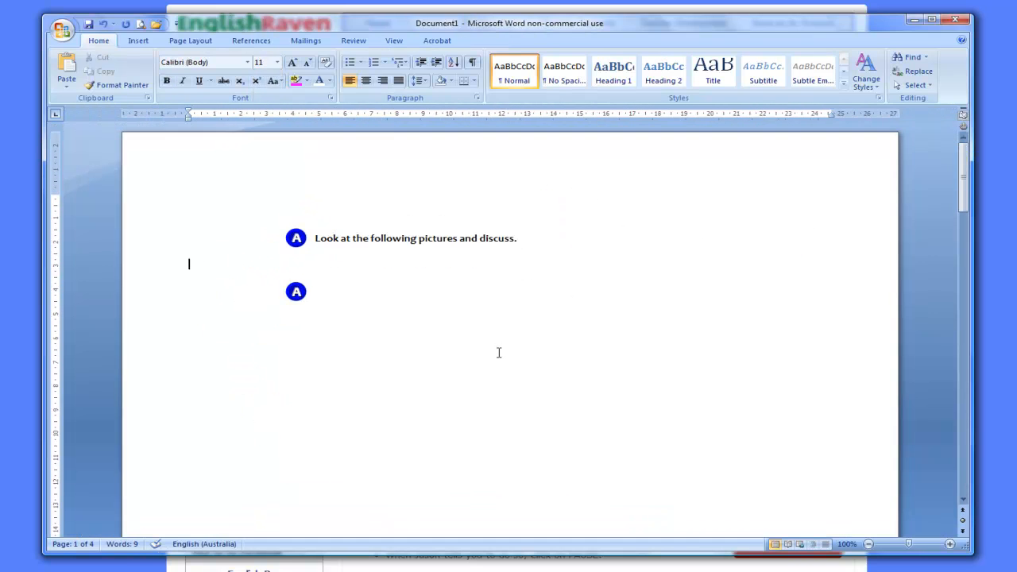
{"action": "scroll", "coordinate": [499, 353], "scroll_direction": "down", "scroll_amount": 1}
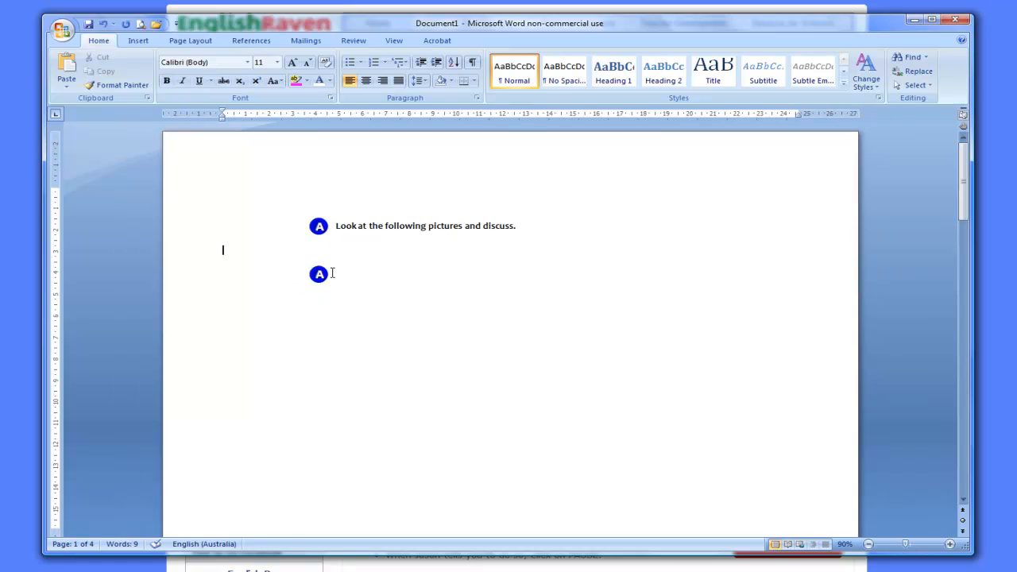
{"action": "left_click", "coordinate": [320, 275]}
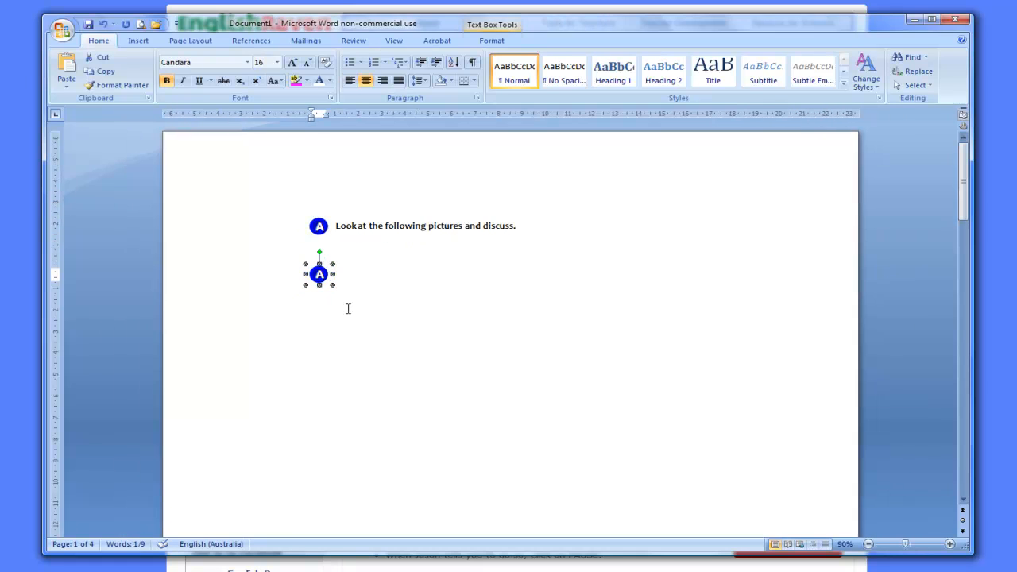
{"action": "key", "text": "Delete"}
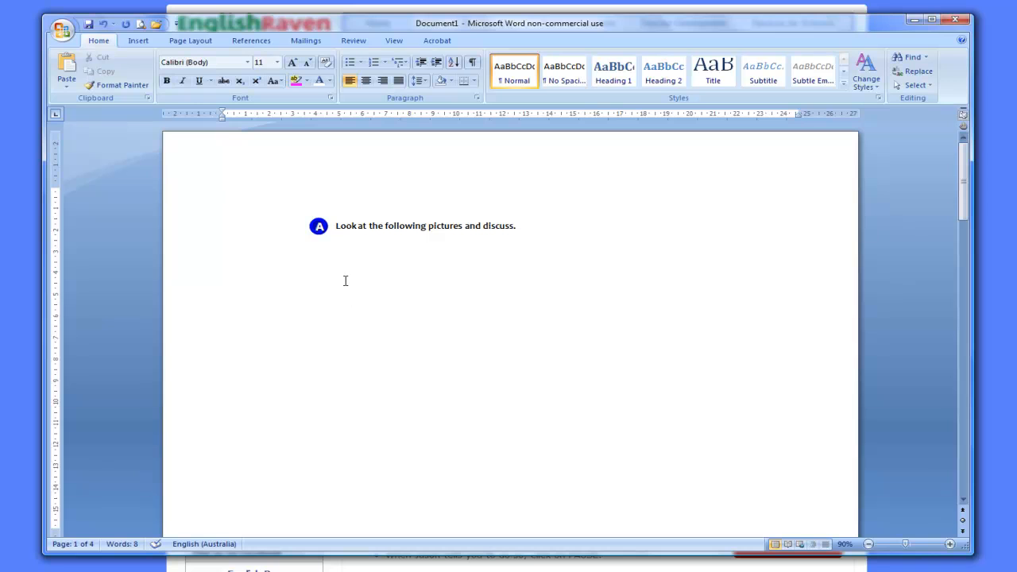
{"action": "left_click", "coordinate": [373, 226]}
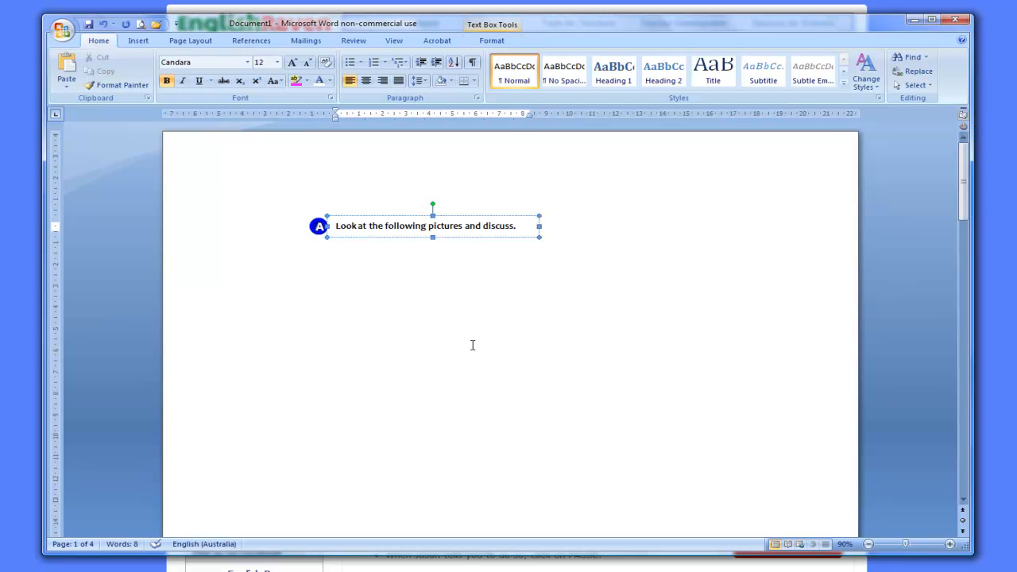
{"action": "scroll", "coordinate": [472, 345], "scroll_direction": "down", "scroll_amount": 1, "text": "ctrl"}
{"action": "left_click", "coordinate": [475, 305]}
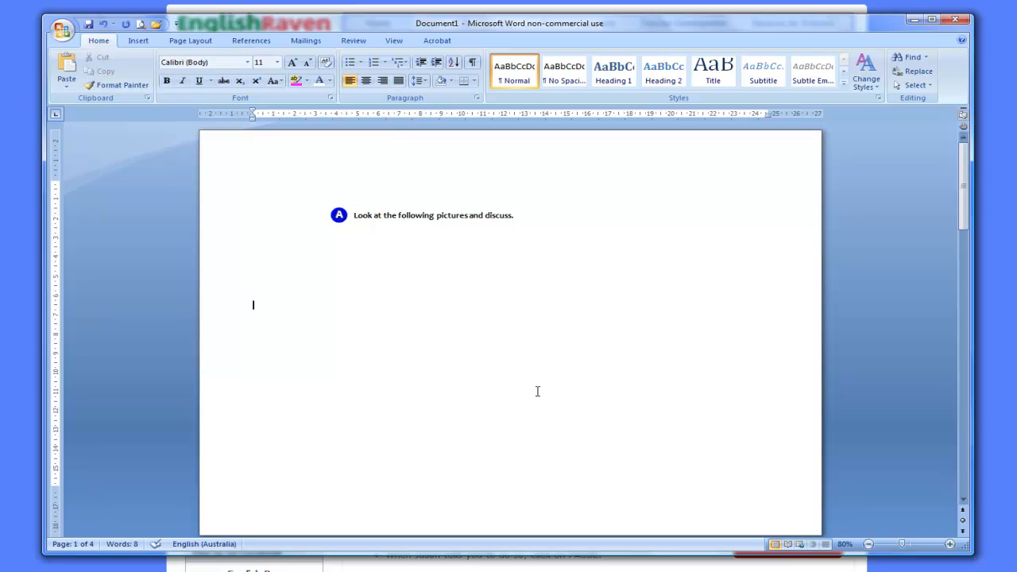
{"action": "left_click", "coordinate": [339, 215]}
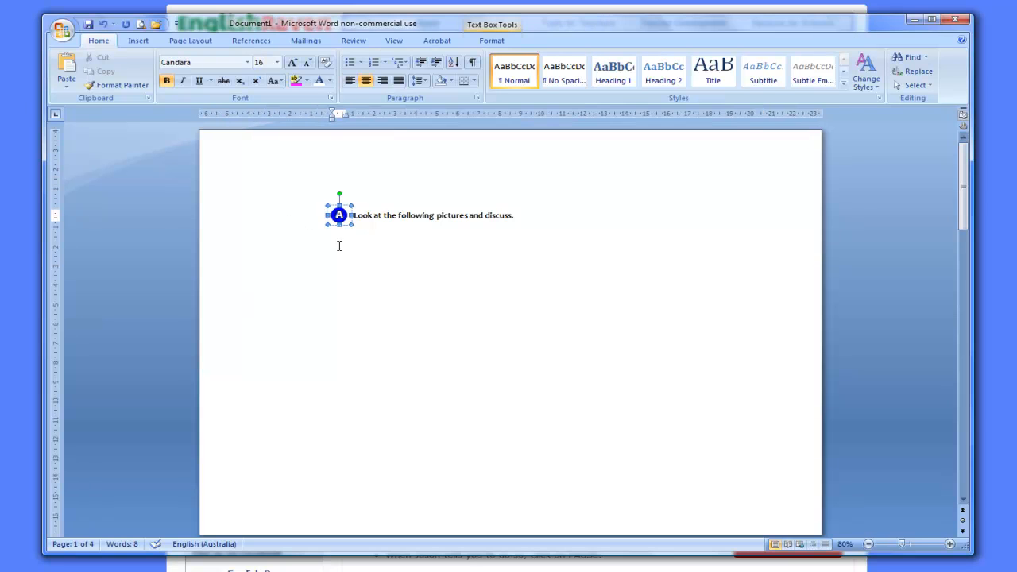
{"action": "left_click", "coordinate": [458, 261]}
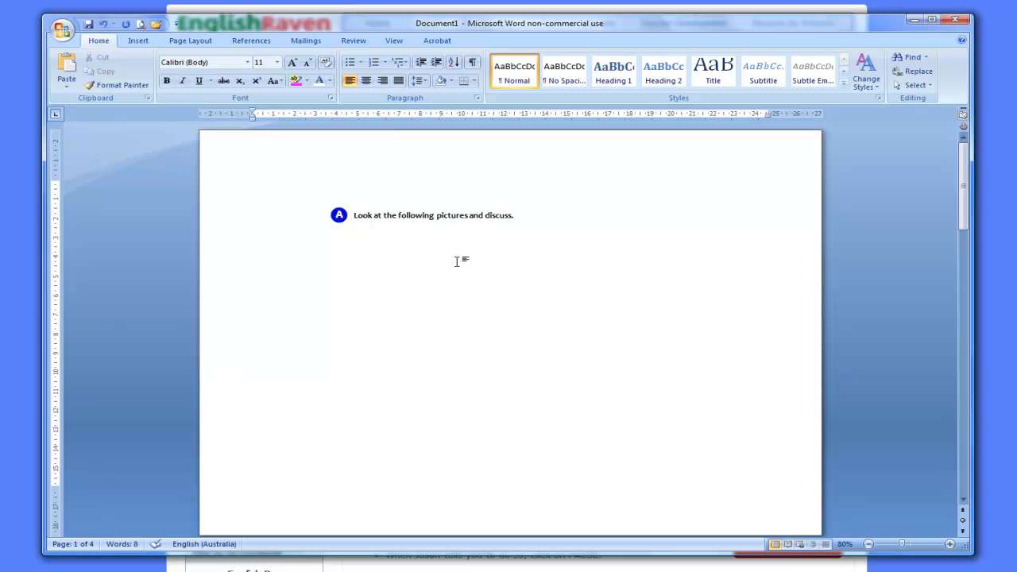
{"action": "left_click", "coordinate": [339, 214]}
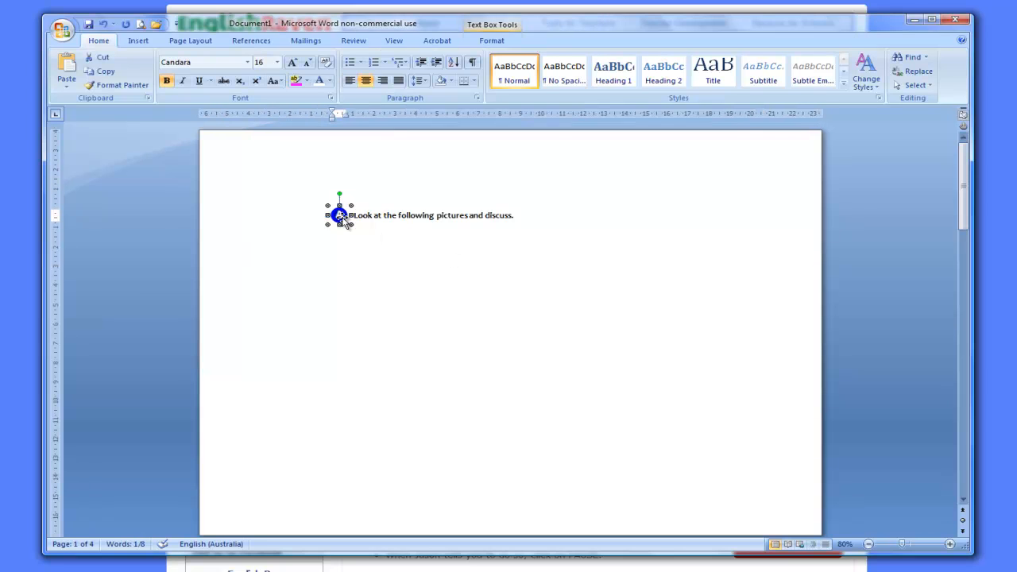
{"action": "left_click", "coordinate": [422, 216], "text": "shift"}
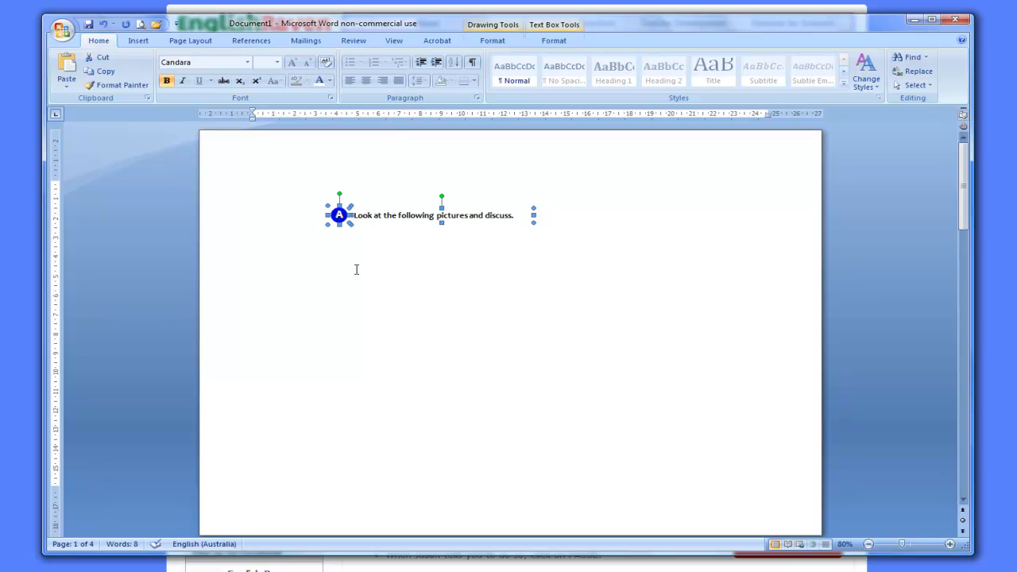
{"action": "left_click", "coordinate": [387, 217]}
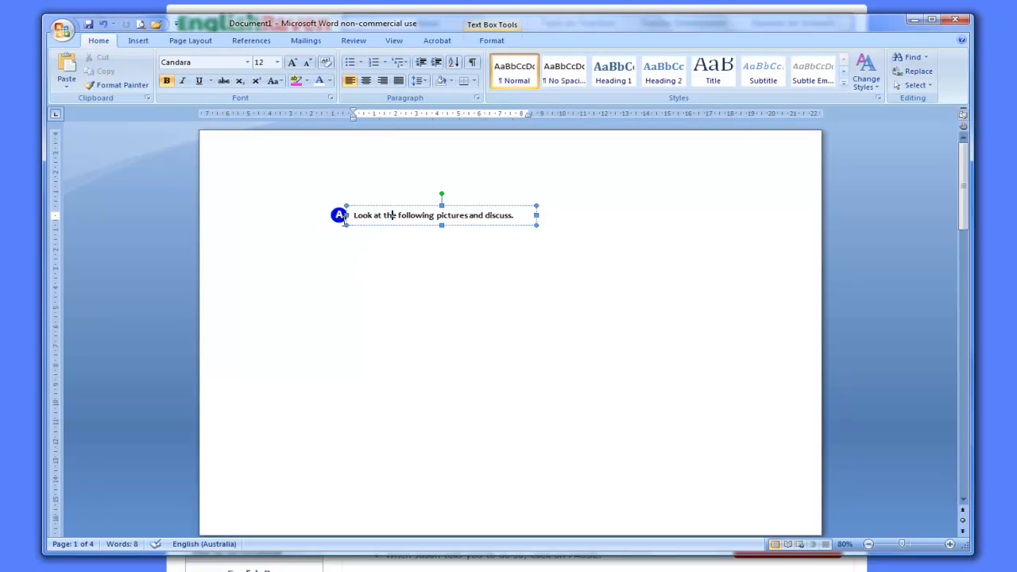
Try replacing the button's letter with B, and restore the letter A.
{"action": "left_click", "coordinate": [339, 215]}
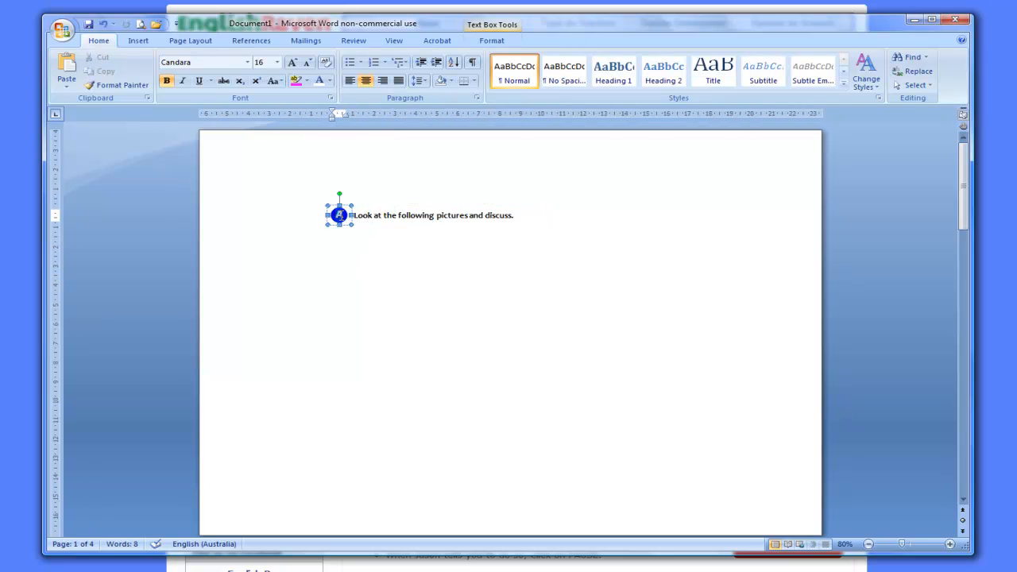
{"action": "type", "text": "B"}
{"action": "key", "text": "BackSpace"}
{"action": "type", "text": "A"}
{"action": "left_click", "coordinate": [447, 224]}
{"action": "left_click", "coordinate": [480, 275]}
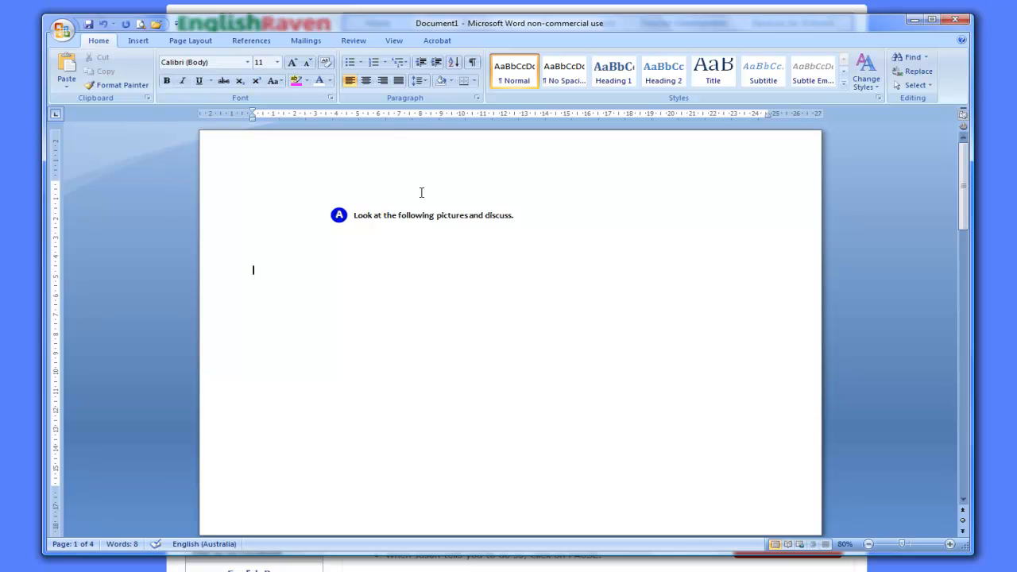
Move the A button and its instruction text box together to the page's left margin, keeping them near the same height.
{"action": "left_click", "coordinate": [340, 214]}
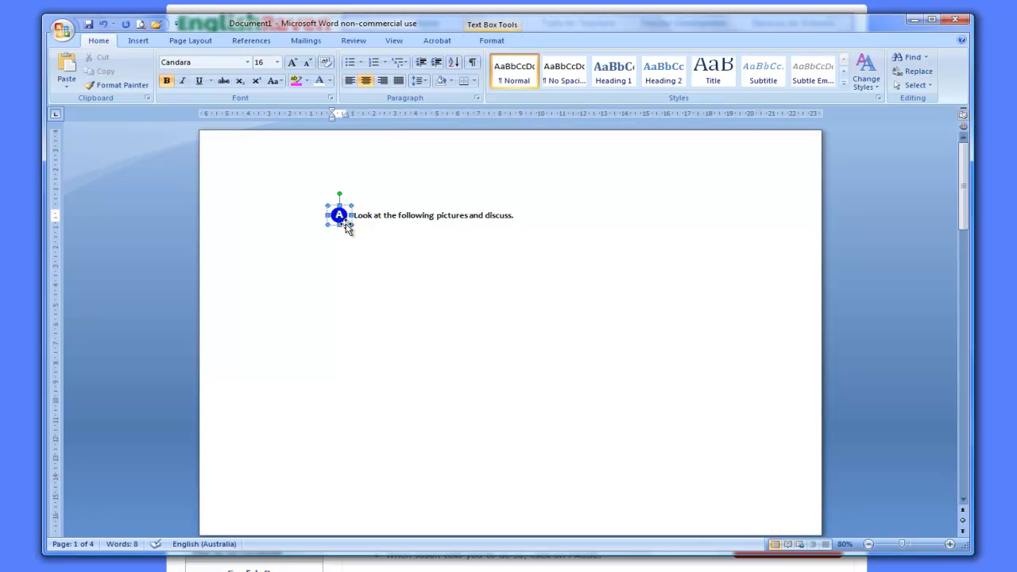
{"action": "left_click", "coordinate": [421, 213], "text": "shift"}
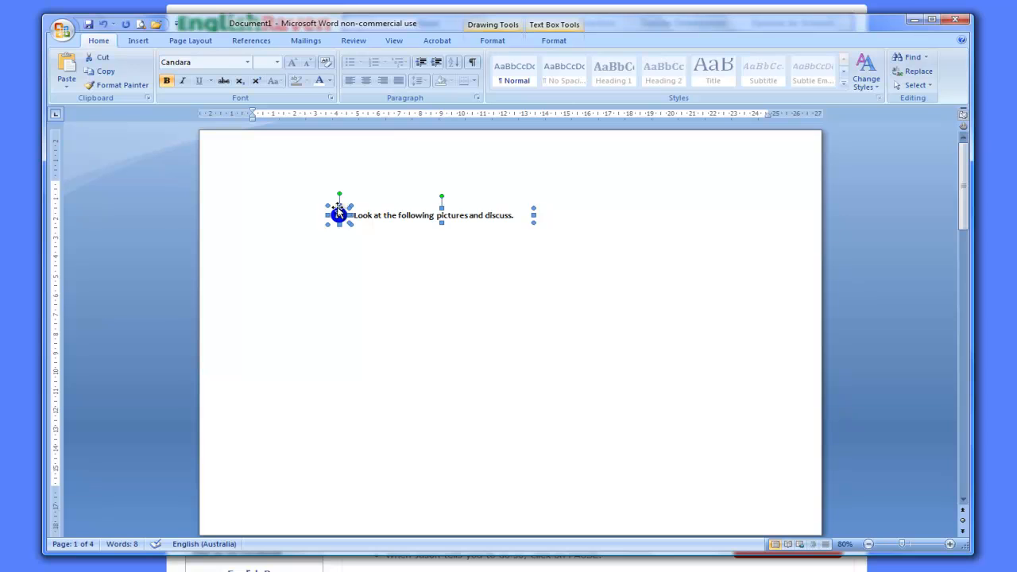
{"action": "left_click_drag", "start_coordinate": [331, 208], "coordinate": [253, 211]}
{"action": "left_click", "coordinate": [669, 372]}
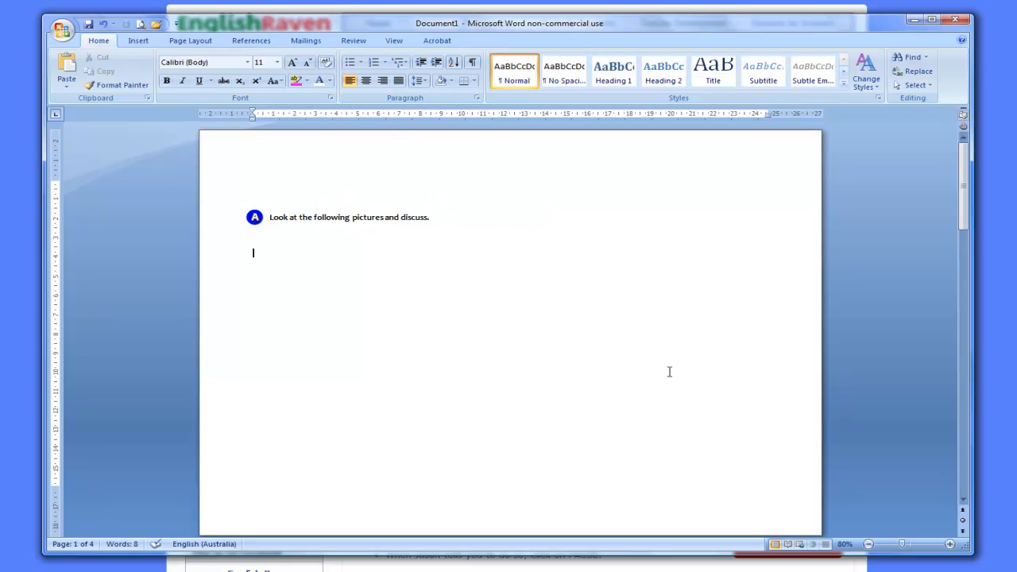
Open the page header for editing and draw a rectangle in it about 24.01 cm wide and 1.49 cm high.
{"action": "double_click", "coordinate": [504, 153]}
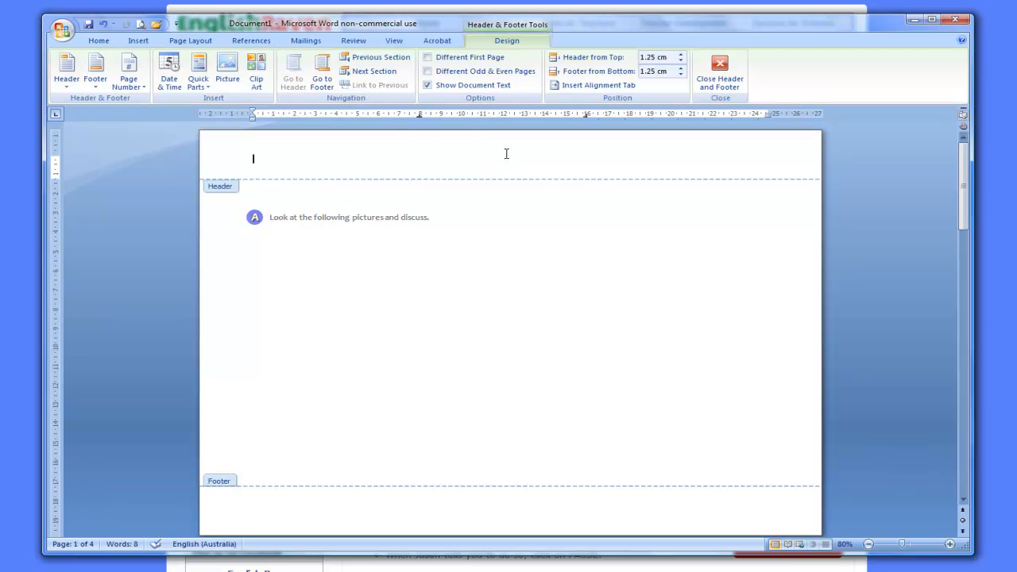
{"action": "left_click", "coordinate": [138, 41]}
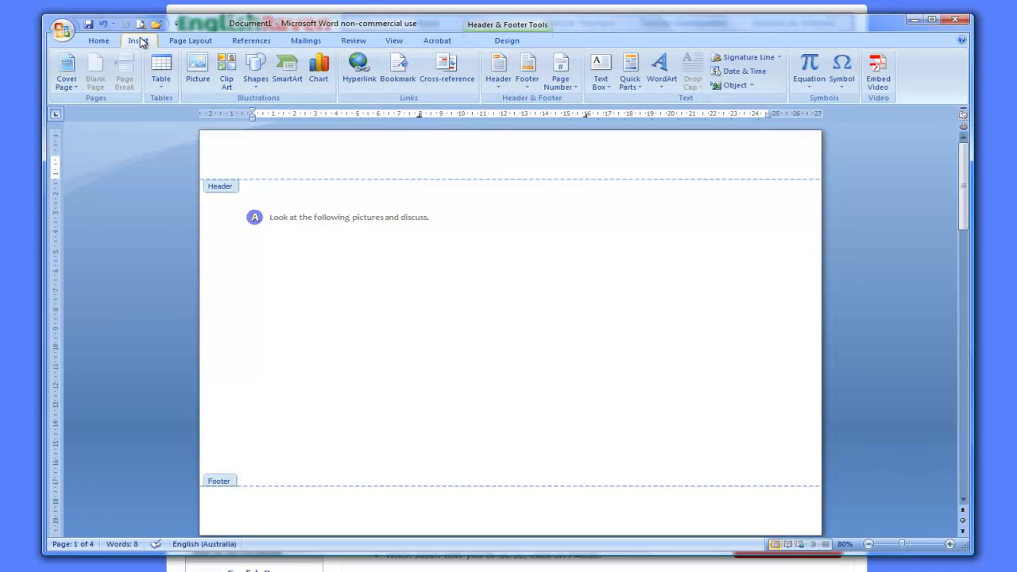
{"action": "left_click", "coordinate": [257, 70]}
{"action": "left_click", "coordinate": [151, 112]}
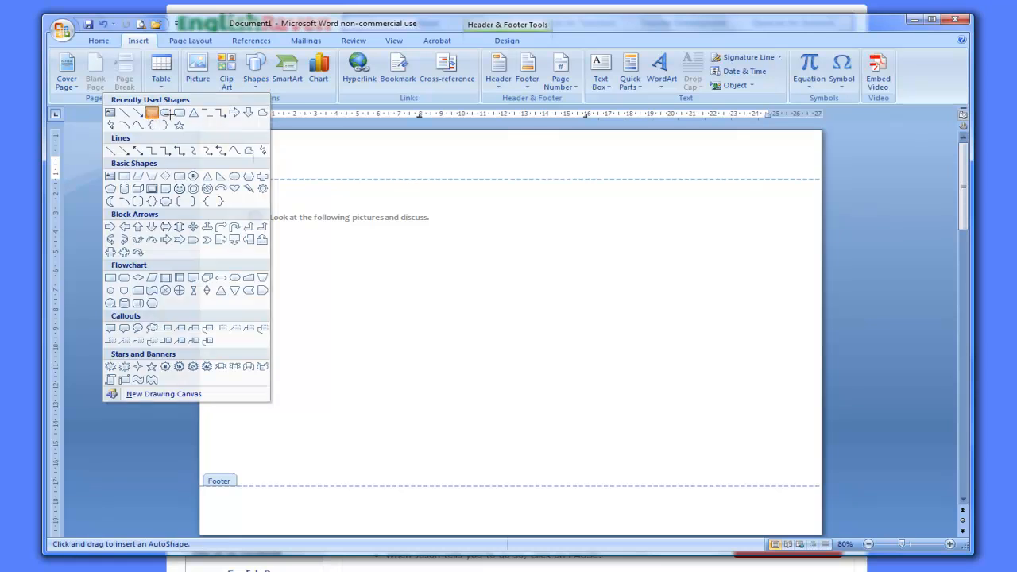
{"action": "left_click_drag", "start_coordinate": [273, 141], "coordinate": [772, 171]}
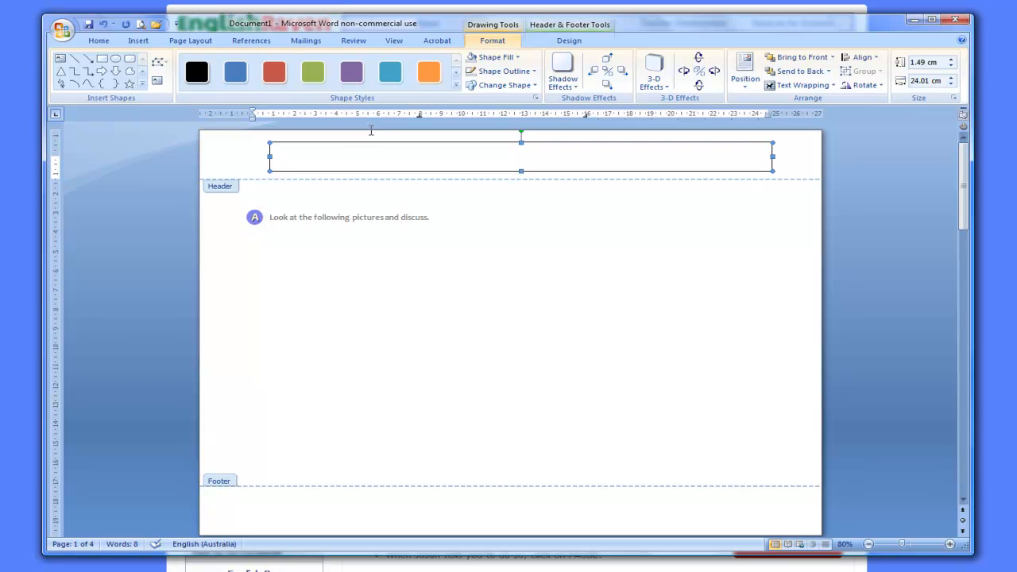
Apply the solid blue shape style to the header rectangle and change its fill to dark grey.
{"action": "left_click", "coordinate": [239, 73]}
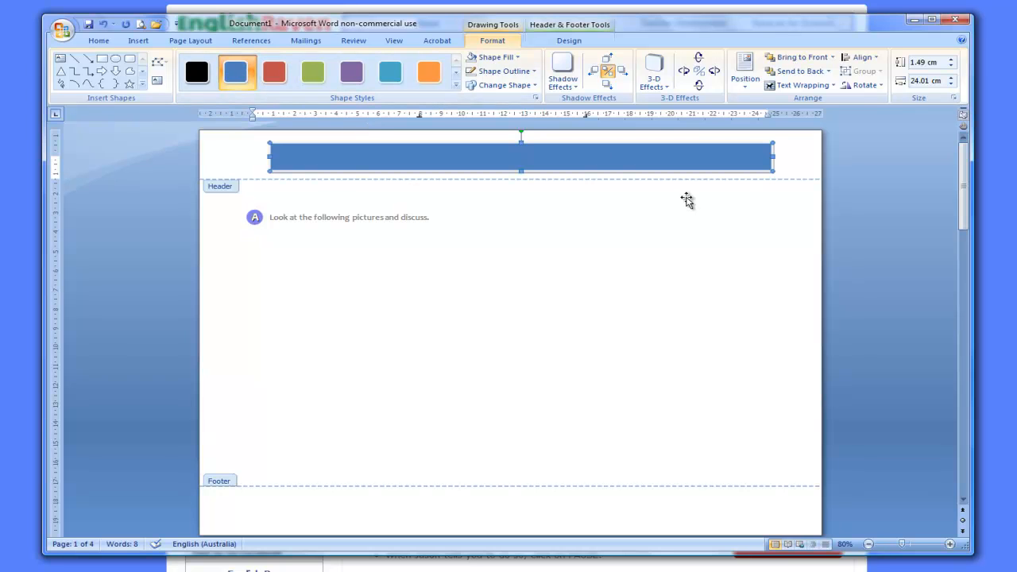
{"action": "left_click", "coordinate": [496, 58]}
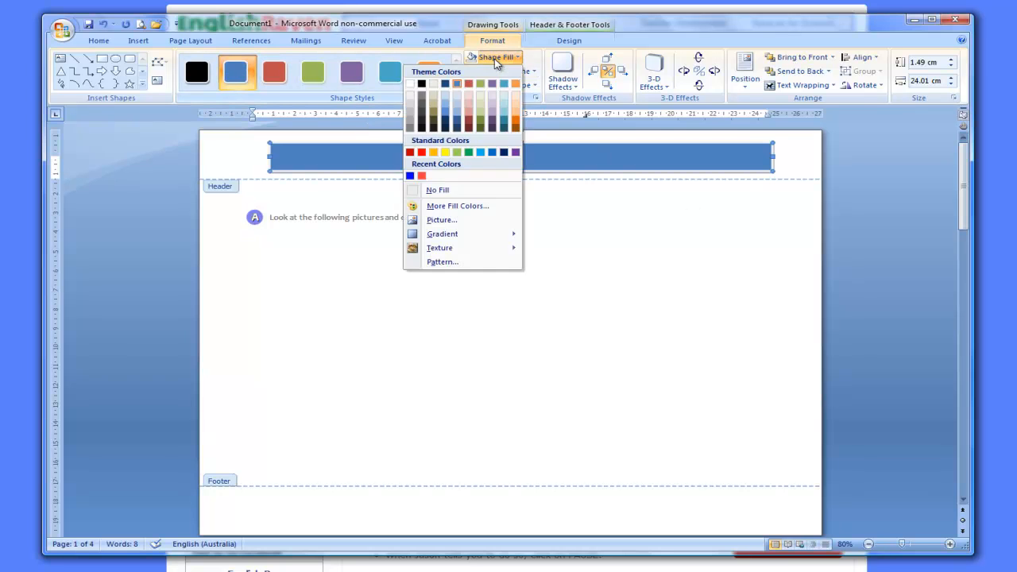
{"action": "left_click", "coordinate": [422, 108]}
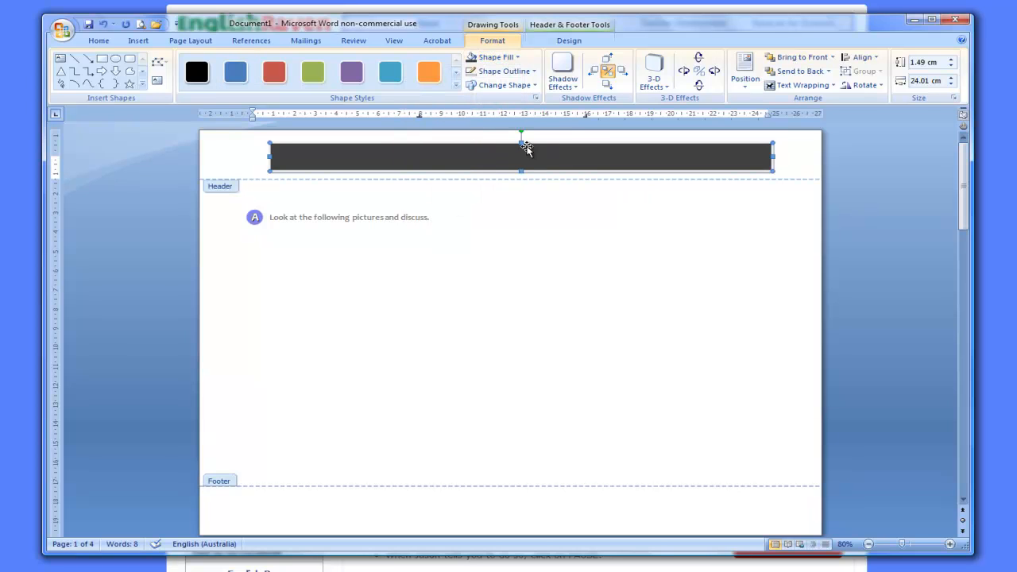
Stretch the header rectangle past the page's top and side edges, to about 31.9 cm wide and 2.61 cm high.
{"action": "left_click_drag", "start_coordinate": [521, 137], "coordinate": [520, 128]}
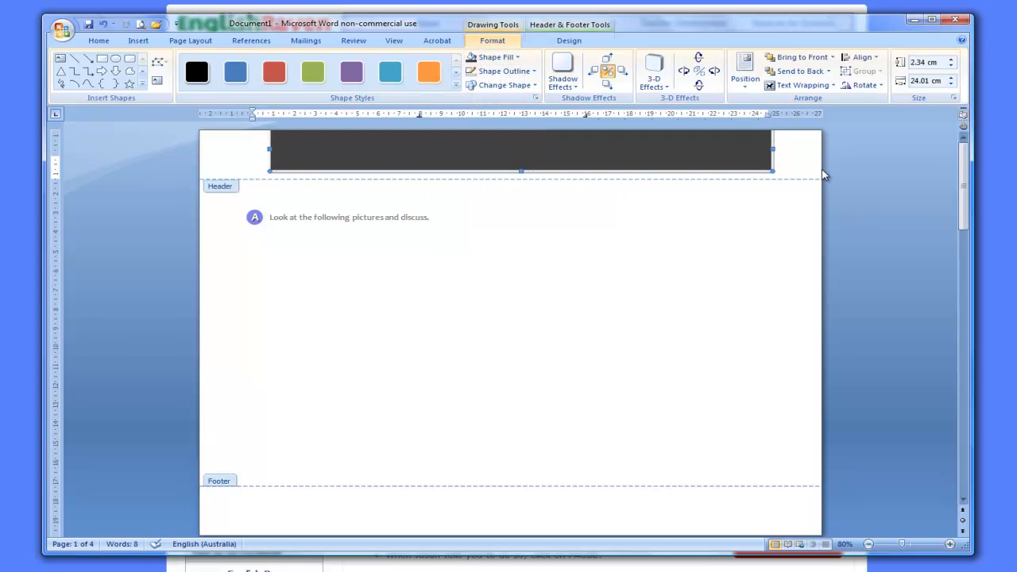
{"action": "left_click_drag", "start_coordinate": [839, 147], "coordinate": [839, 147]}
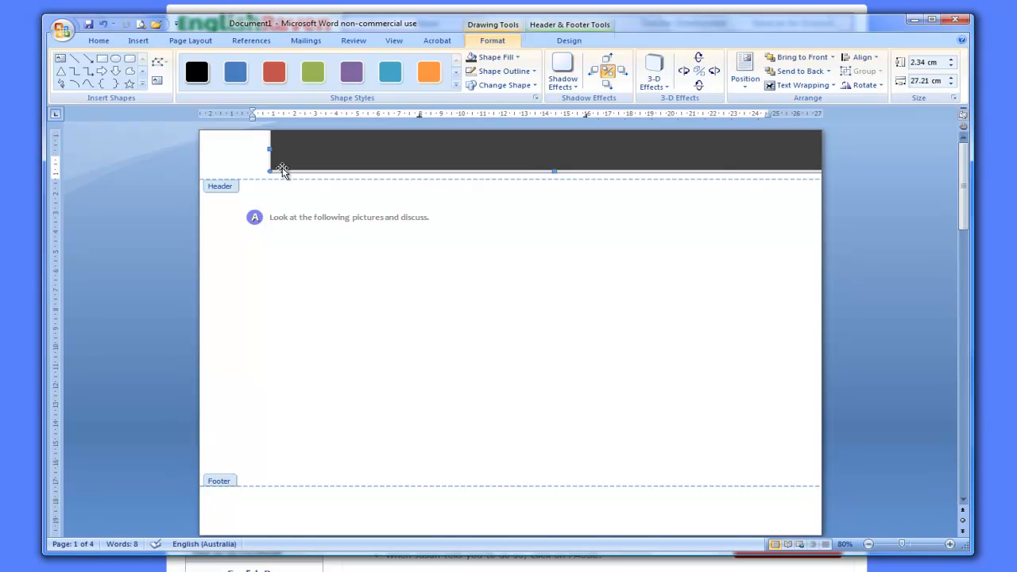
{"action": "left_click_drag", "start_coordinate": [172, 148], "coordinate": [172, 147]}
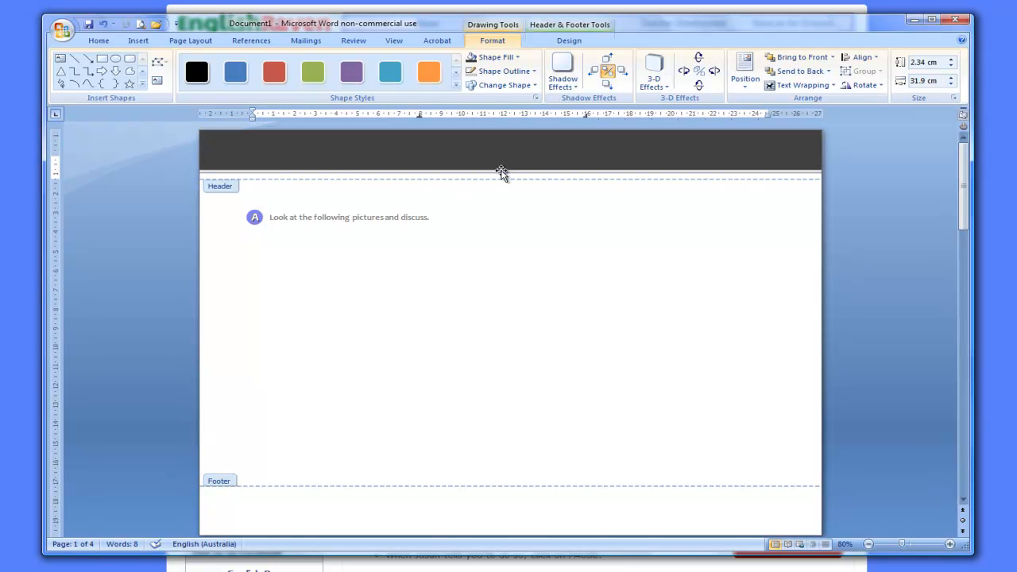
{"action": "left_click_drag", "start_coordinate": [504, 173], "coordinate": [503, 181]}
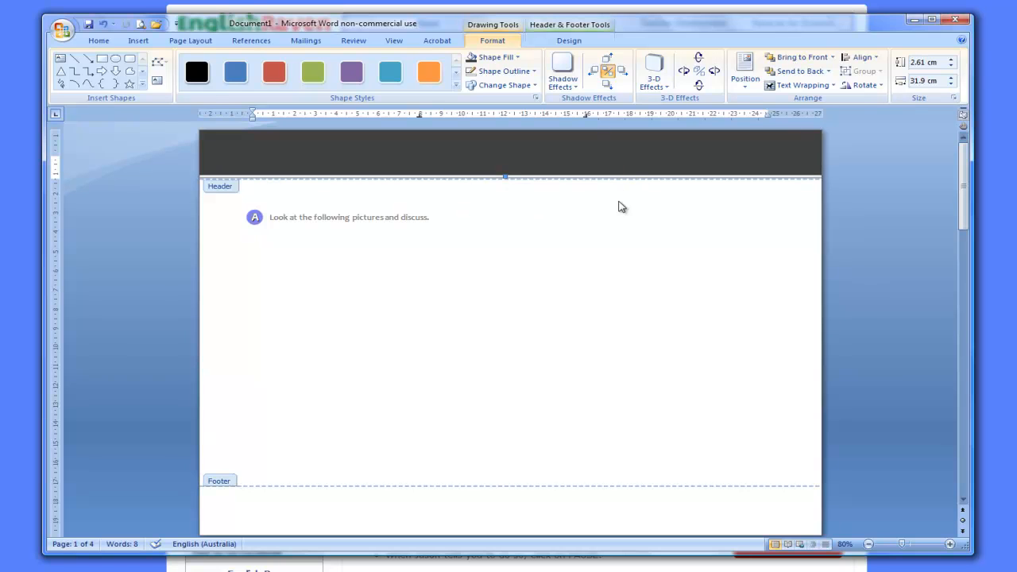
{"action": "left_click", "coordinate": [98, 41]}
{"action": "left_click", "coordinate": [370, 136]}
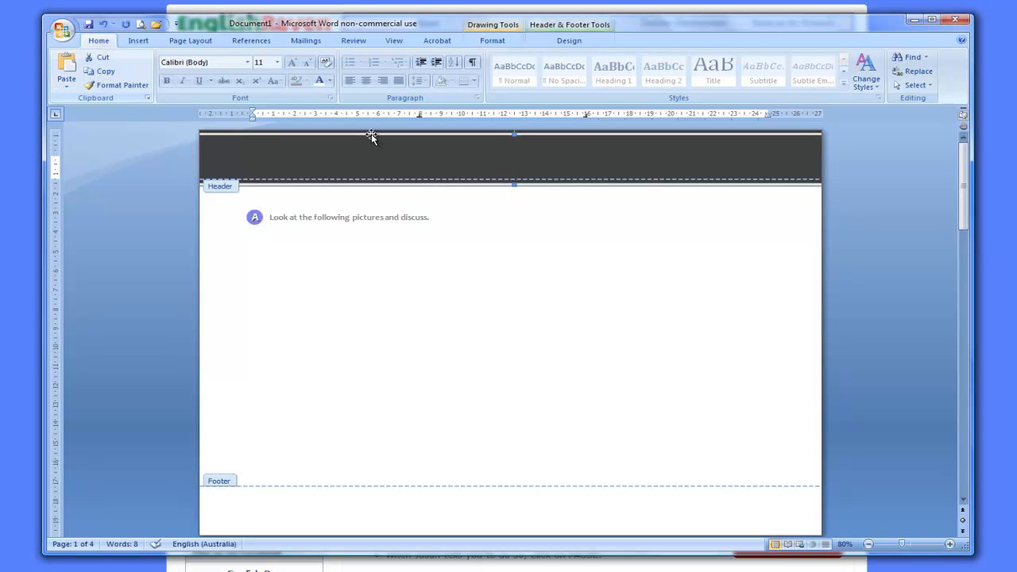
Duplicate the dark header banner onto the page's bottom edge and fill the copy with White, Background 1, Darker 35%.
{"action": "left_click_drag", "start_coordinate": [659, 166], "coordinate": [671, 525]}
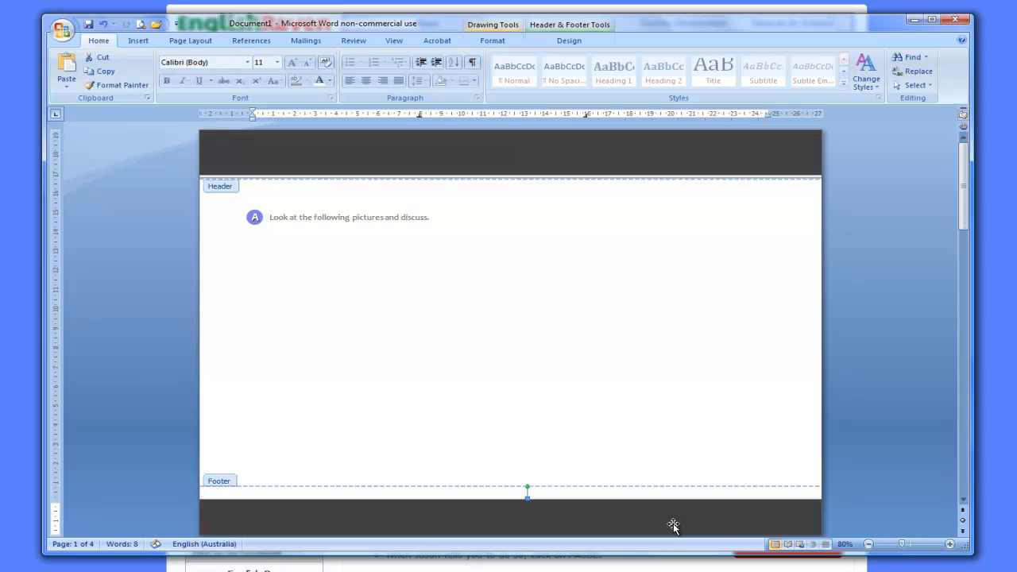
{"action": "left_click", "coordinate": [492, 42]}
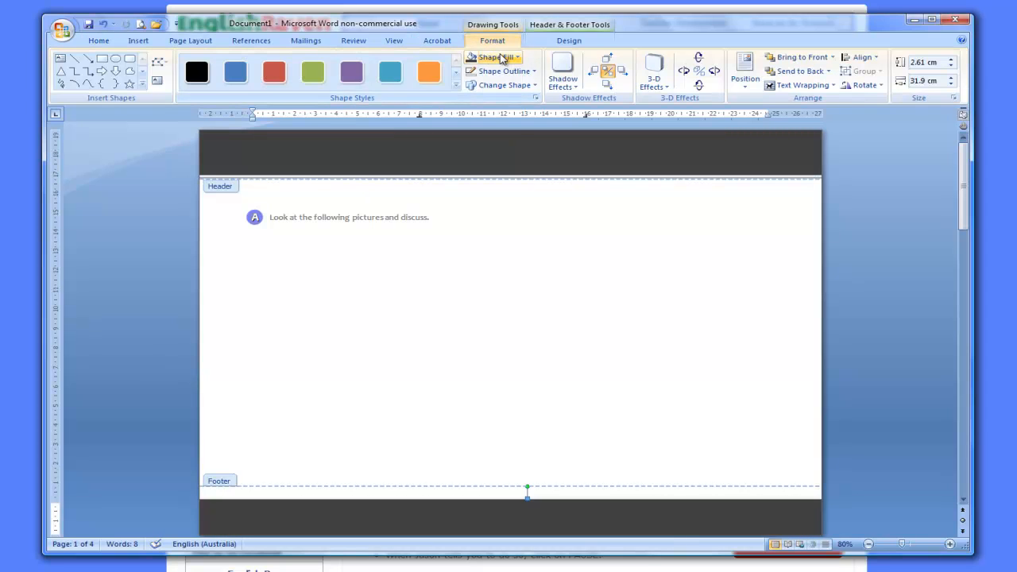
{"action": "left_click", "coordinate": [502, 58]}
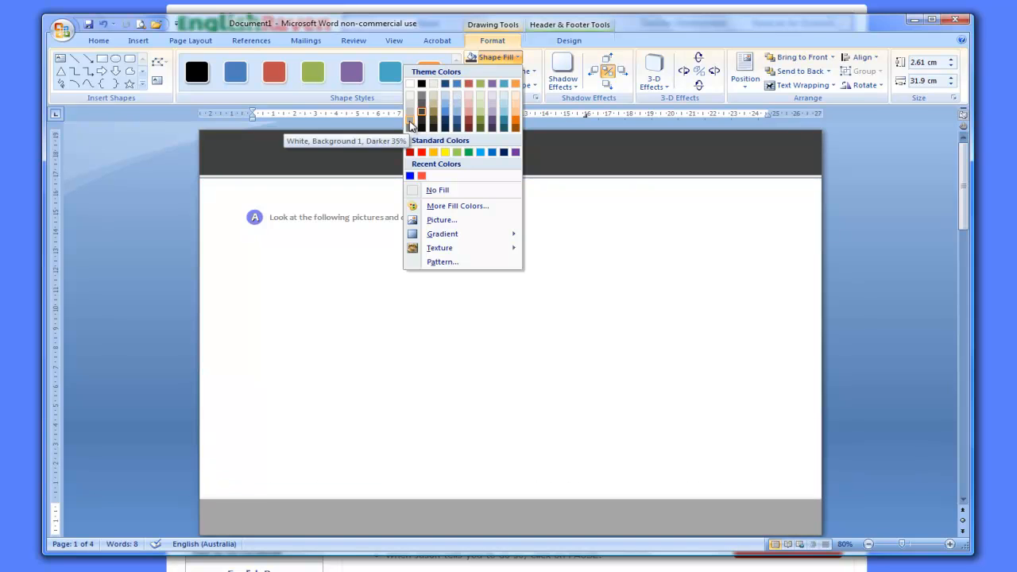
{"action": "left_click", "coordinate": [411, 125]}
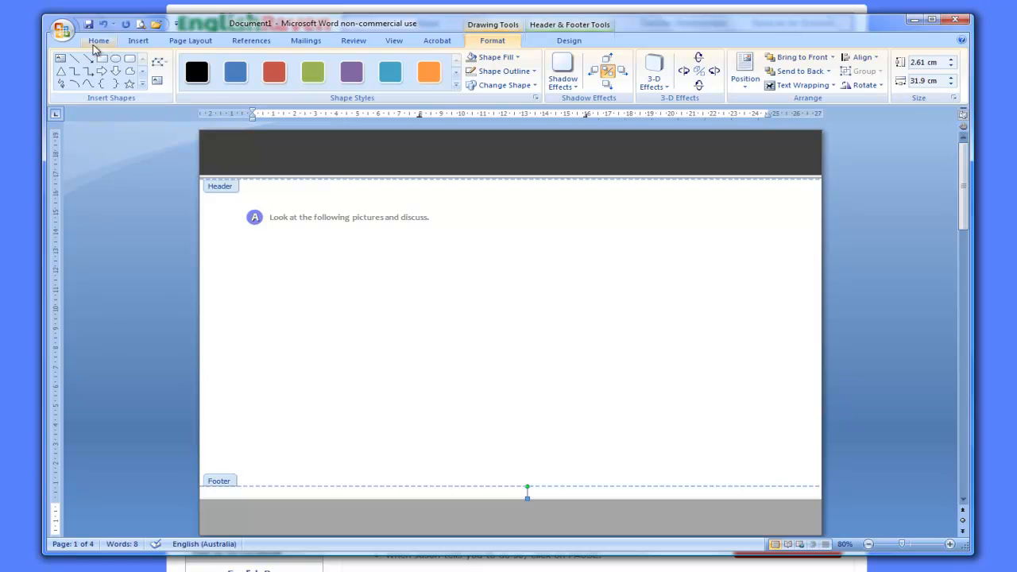
Draw a rectangle about 10.49 cm wide and 2.41 cm high over the header banner's left part and add the text "Freetalkin'".
{"action": "left_click", "coordinate": [672, 174]}
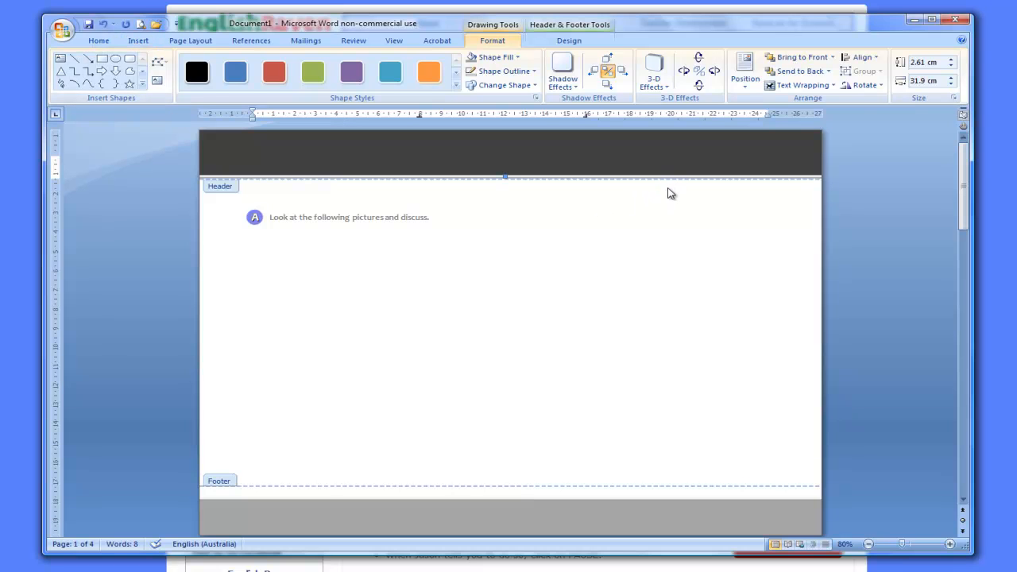
{"action": "left_click", "coordinate": [139, 41]}
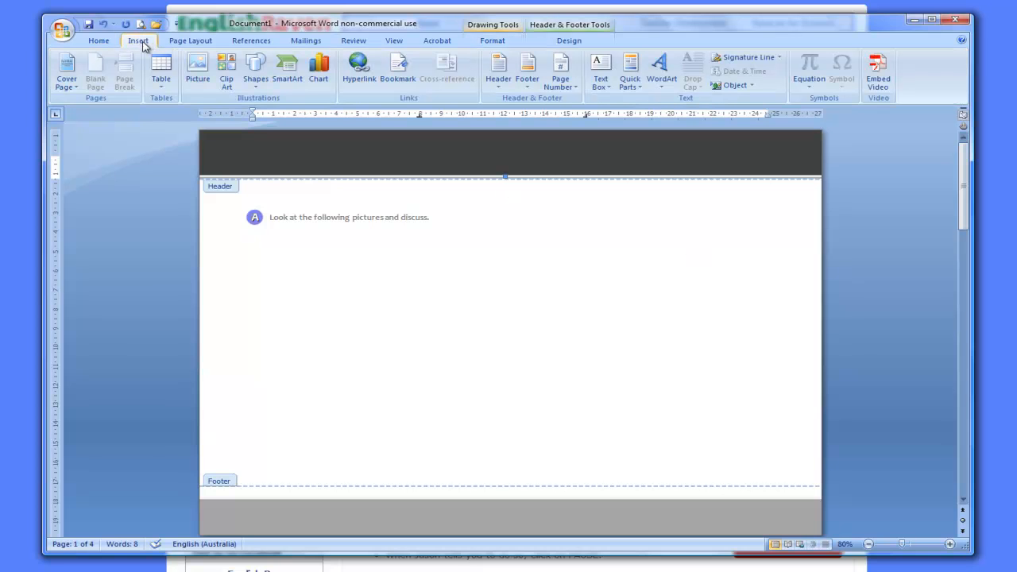
{"action": "left_click", "coordinate": [255, 68]}
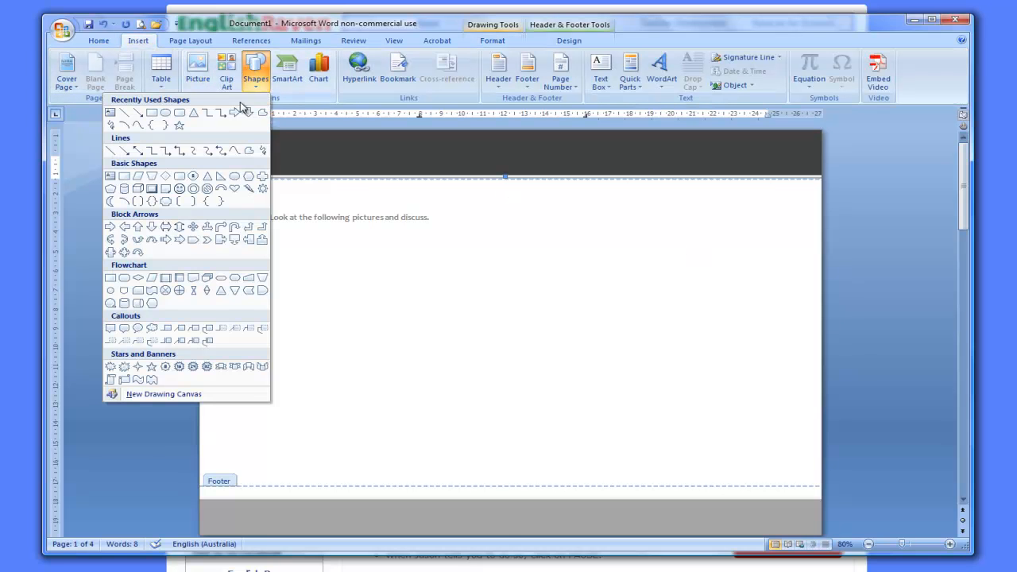
{"action": "left_click", "coordinate": [153, 114]}
{"action": "left_click_drag", "start_coordinate": [239, 135], "coordinate": [457, 181]}
{"action": "right_click", "coordinate": [347, 171]}
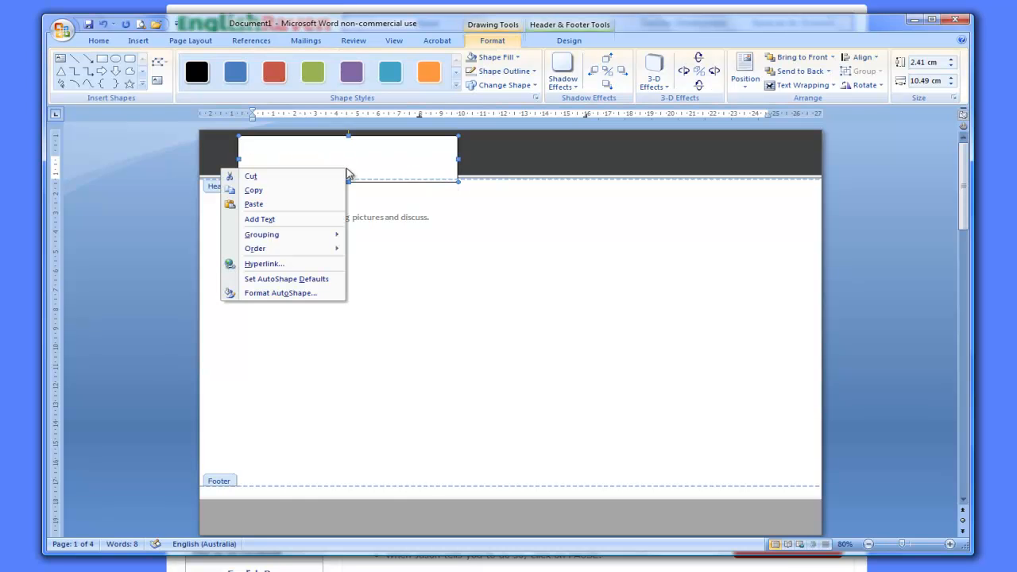
{"action": "left_click", "coordinate": [331, 220]}
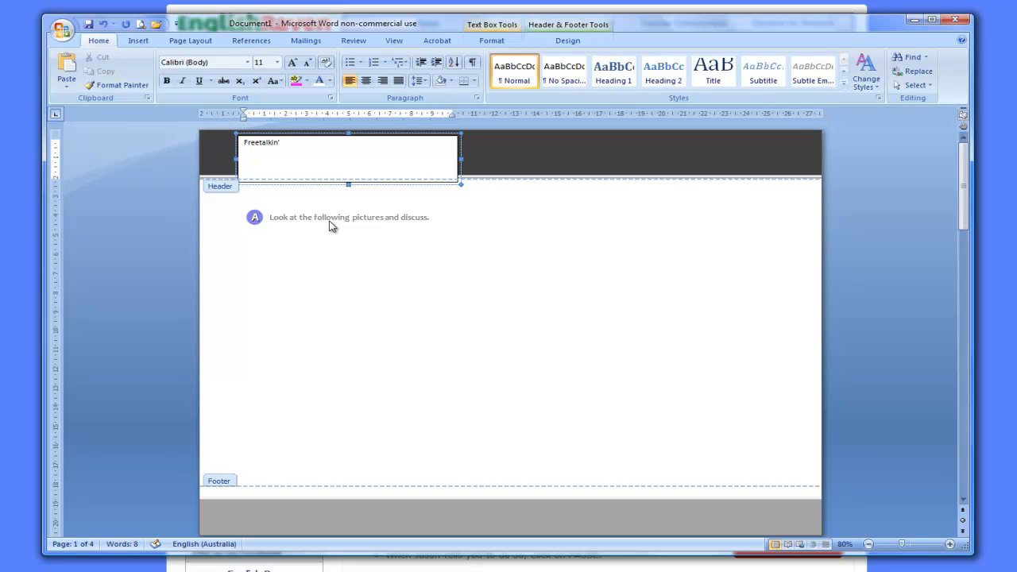
Format the "Freetalkin'" header text in Segoe Script, size 24, with a light blue font color.
{"action": "key", "text": "ctrl+a"}
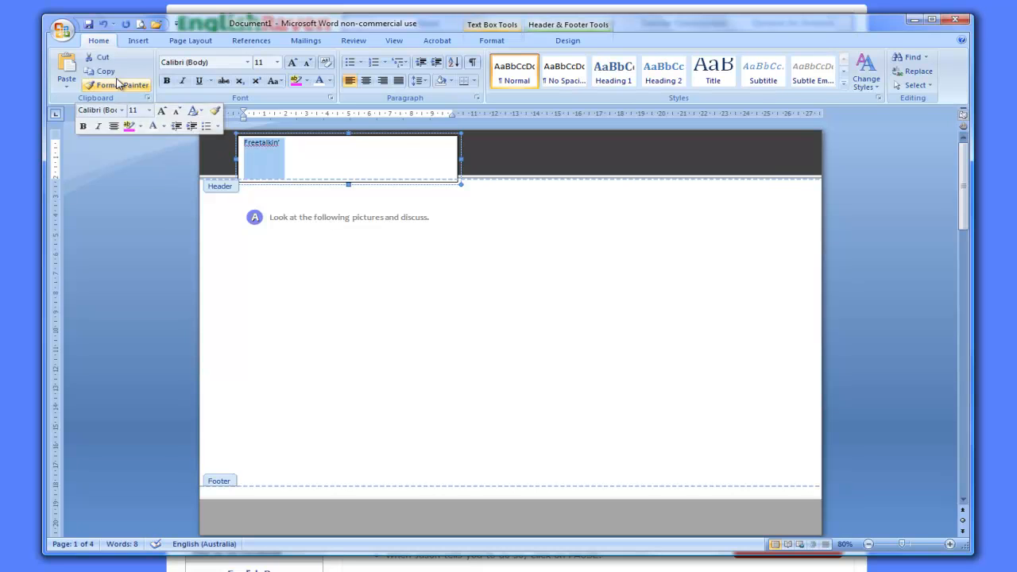
{"action": "left_click", "coordinate": [248, 63]}
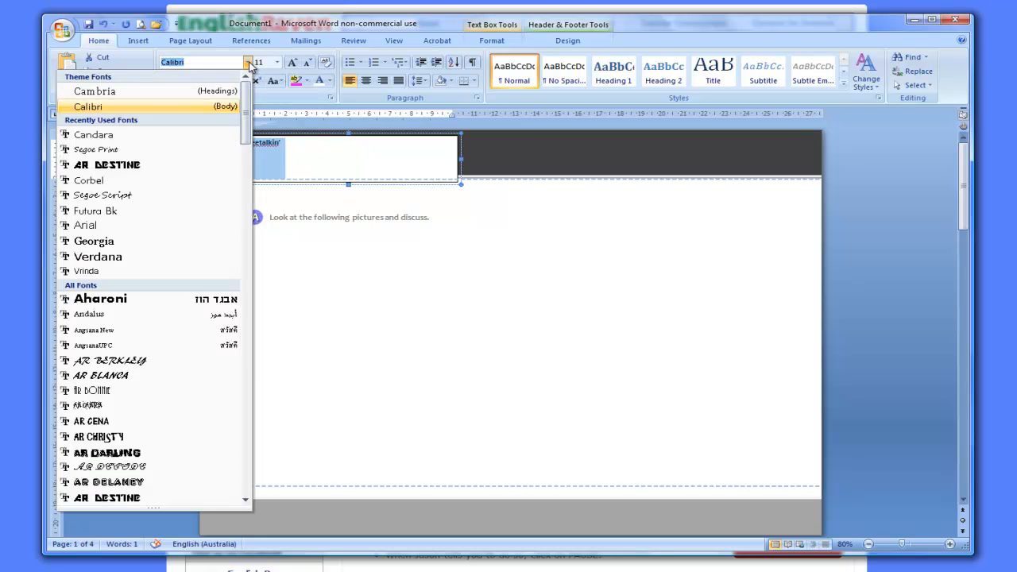
{"action": "left_click", "coordinate": [191, 195]}
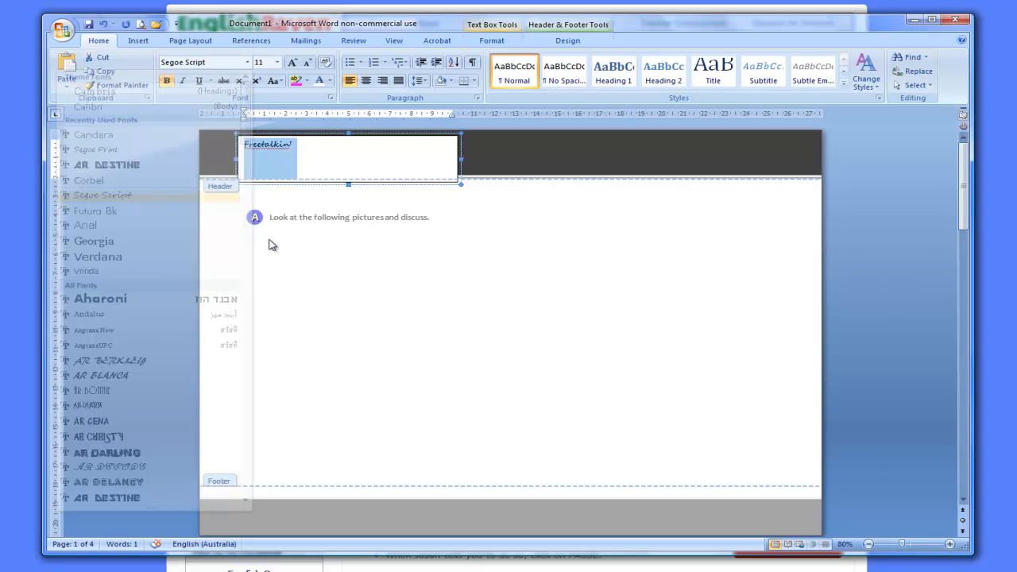
{"action": "left_click", "coordinate": [277, 62]}
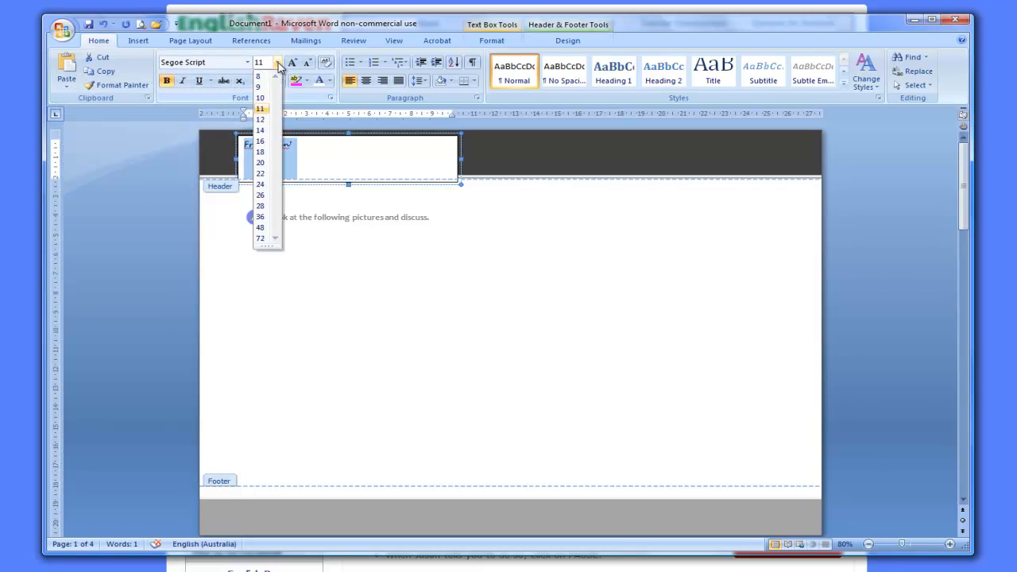
{"action": "left_click", "coordinate": [267, 185]}
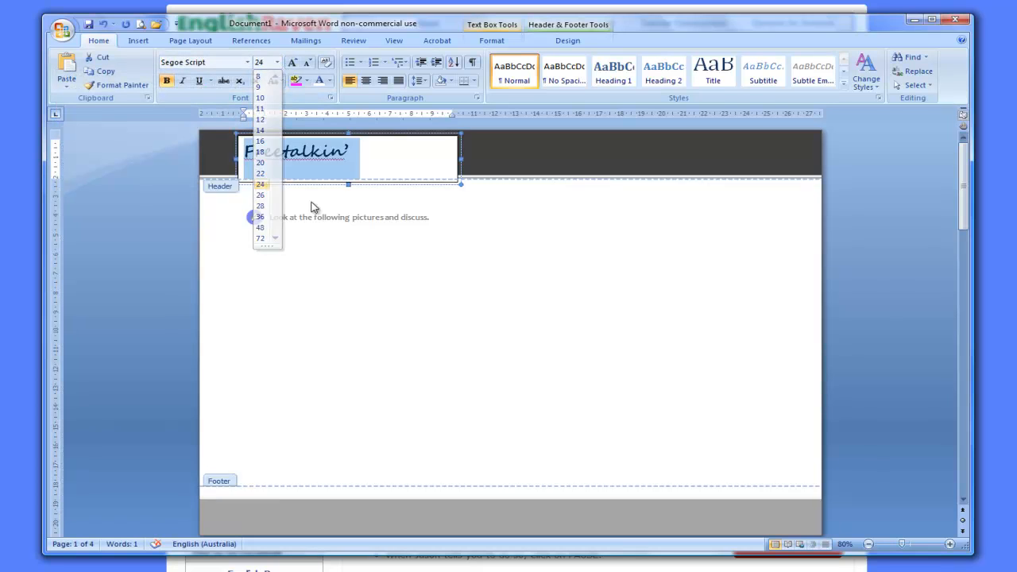
{"action": "left_click", "coordinate": [331, 81]}
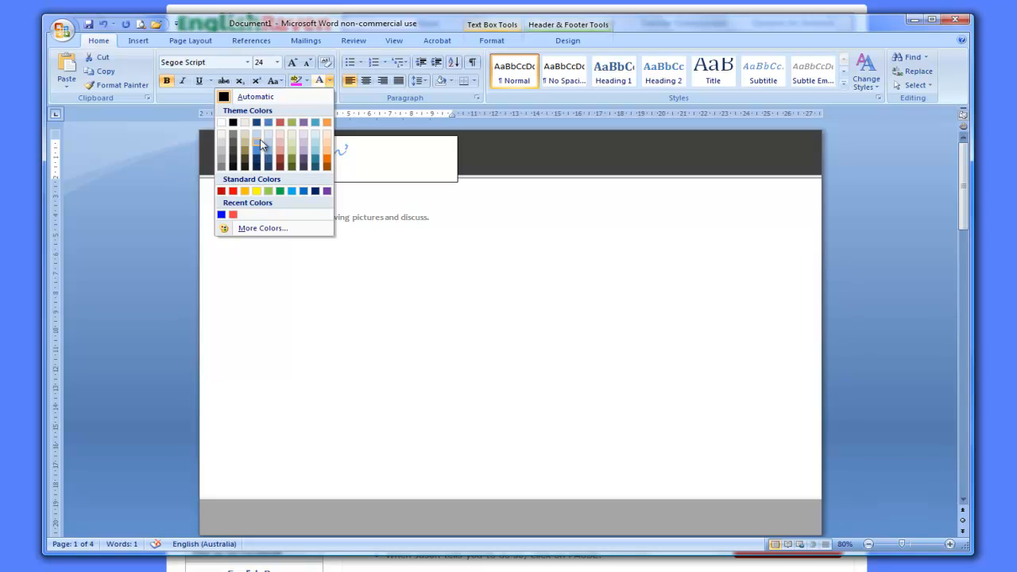
{"action": "left_click", "coordinate": [257, 146]}
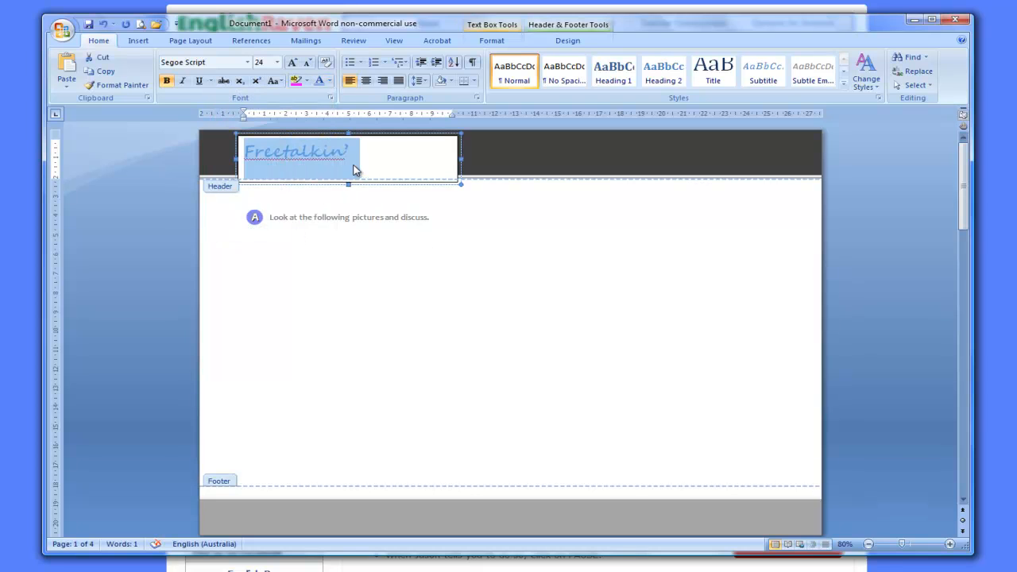
Remove the fill and the outline from the "Freetalkin'" text box.
{"action": "left_click", "coordinate": [388, 160]}
{"action": "left_click", "coordinate": [410, 141]}
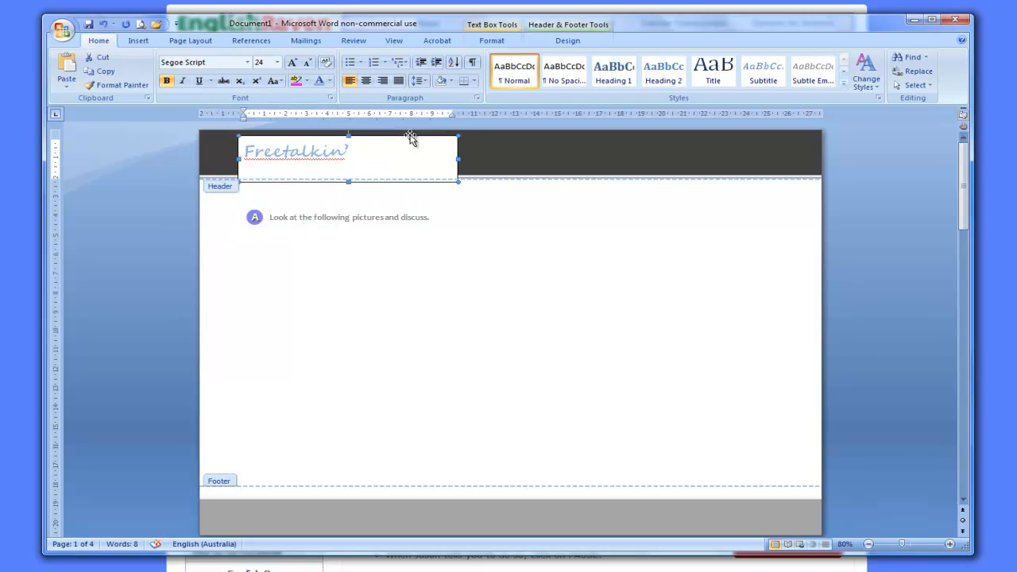
{"action": "left_click", "coordinate": [491, 41]}
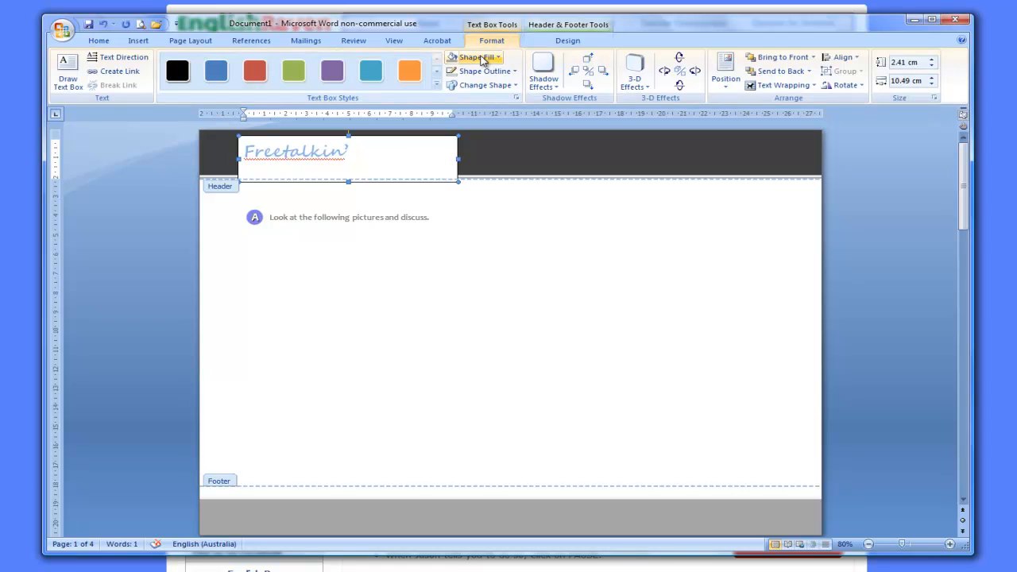
{"action": "left_click", "coordinate": [475, 57]}
{"action": "left_click", "coordinate": [433, 189]}
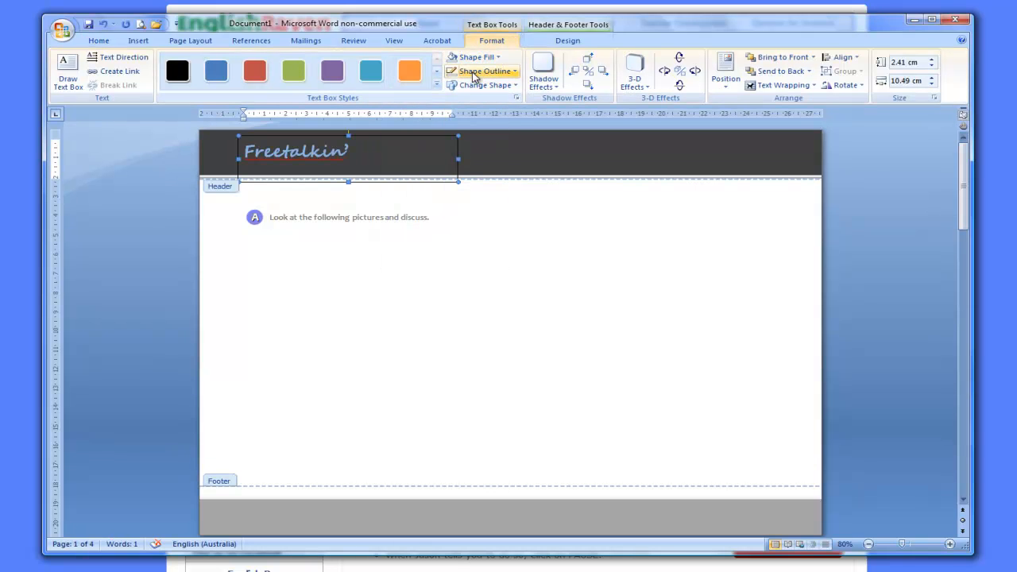
{"action": "left_click", "coordinate": [485, 71]}
{"action": "left_click", "coordinate": [450, 205]}
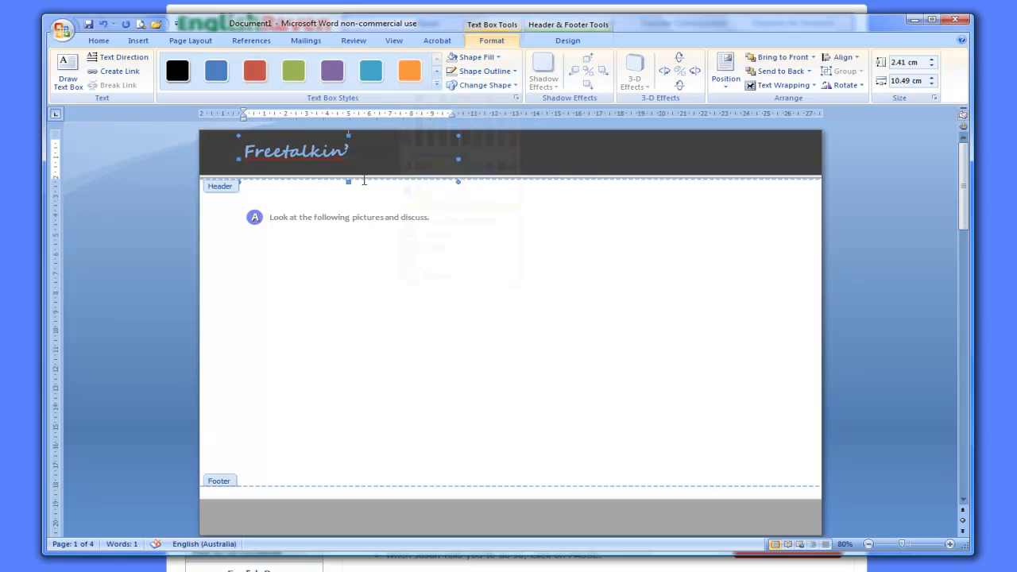
Move the "Freetalkin'" text box slightly lower in the dark banner and fine-tune its position with small nudges up and left.
{"action": "left_click_drag", "start_coordinate": [358, 141], "coordinate": [364, 147]}
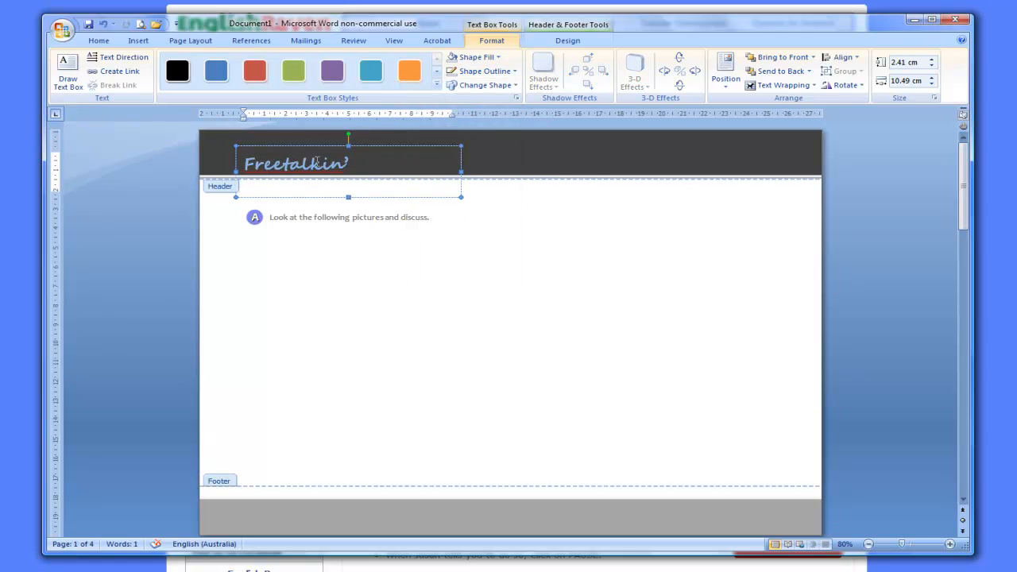
{"action": "left_click", "coordinate": [366, 147]}
{"action": "key", "text": "ctrl+Up"}
{"action": "key", "text": "ctrl+Up"}
{"action": "key", "text": "ctrl+Up"}
{"action": "key", "text": "ctrl+Up"}
{"action": "key", "text": "ctrl+Up"}
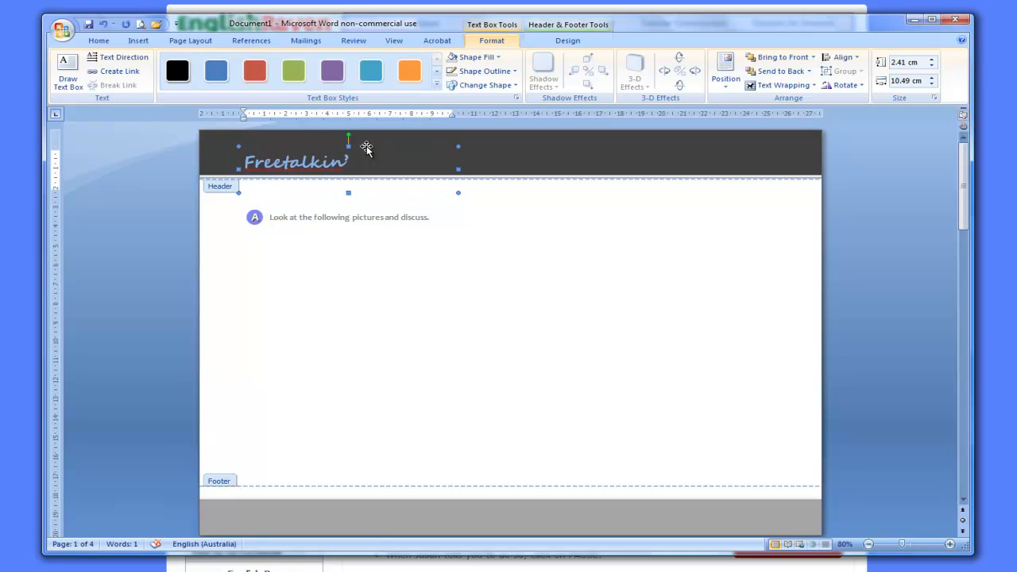
{"action": "key", "text": "ctrl+Left"}
{"action": "key", "text": "ctrl+Left"}
{"action": "key", "text": "ctrl+Up"}
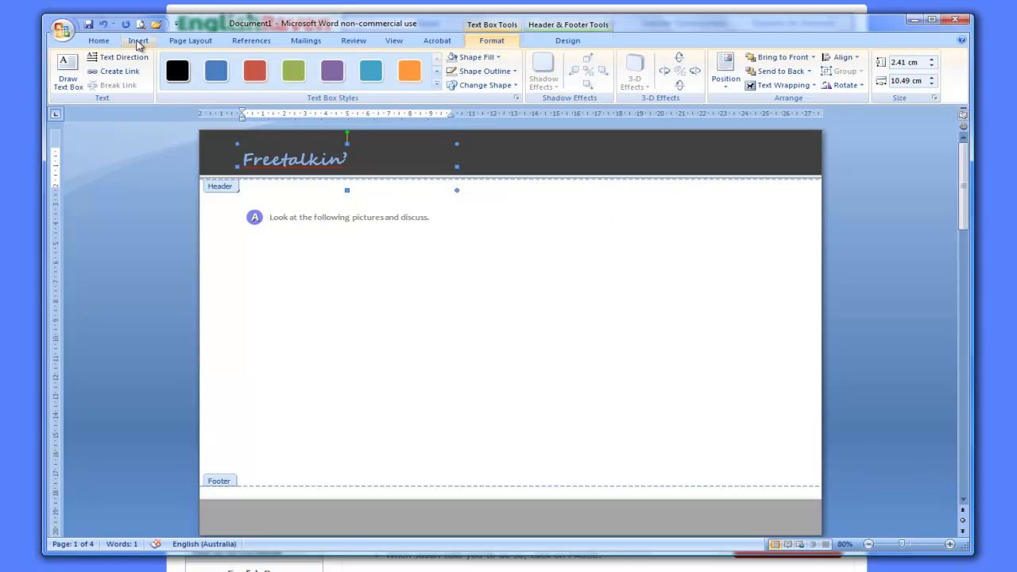
Draw a rounded rectangle about 6.93 by 0.69 cm near the header banner's right end and fill it with Dark Blue, Text 2, Lighter 60%.
{"action": "left_click", "coordinate": [139, 41]}
{"action": "left_click", "coordinate": [255, 67]}
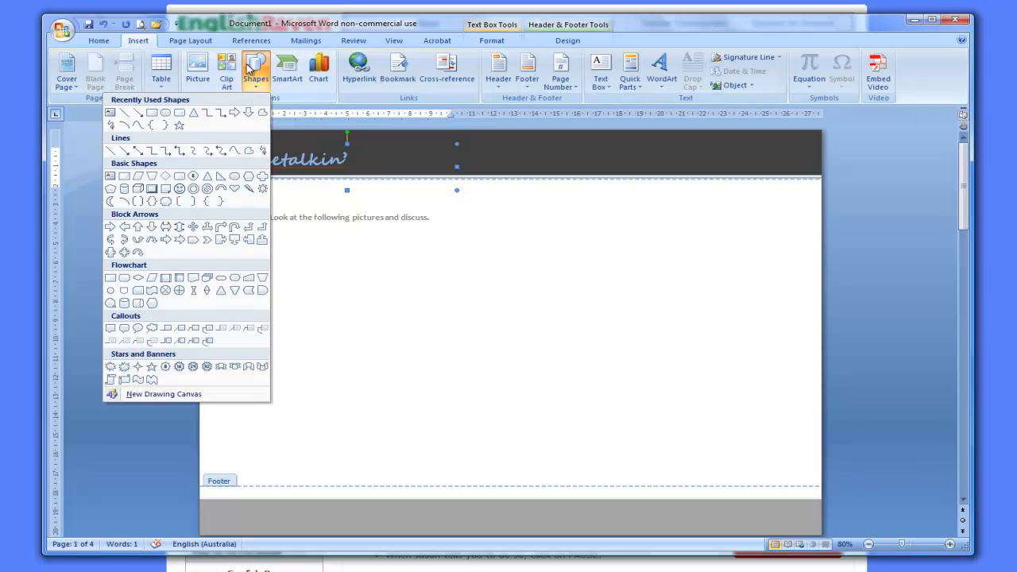
{"action": "left_click", "coordinate": [179, 117]}
{"action": "left_click_drag", "start_coordinate": [645, 148], "coordinate": [791, 160]}
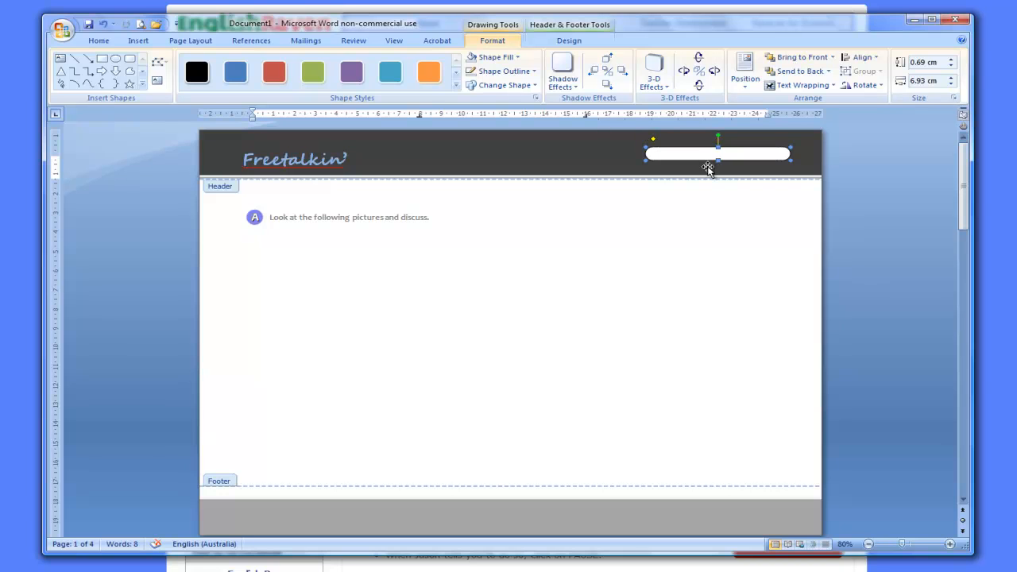
{"action": "left_click_drag", "start_coordinate": [708, 152], "coordinate": [699, 161]}
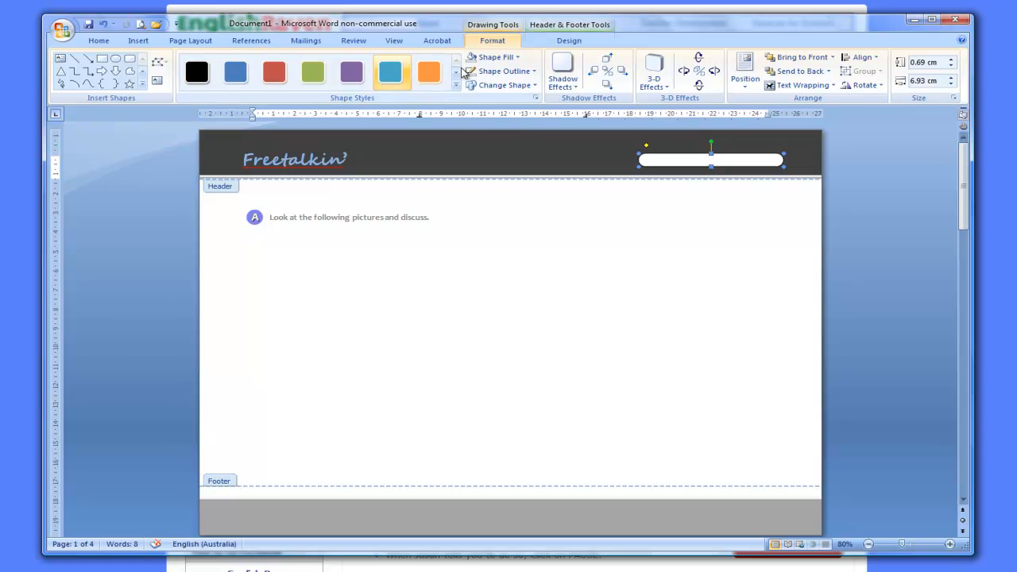
{"action": "left_click", "coordinate": [494, 57]}
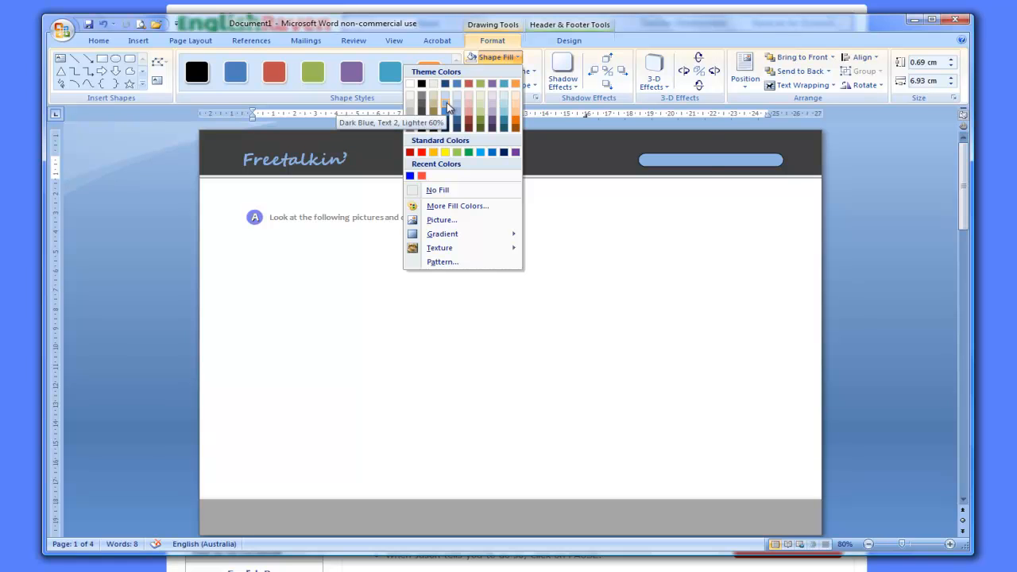
{"action": "left_click", "coordinate": [448, 107]}
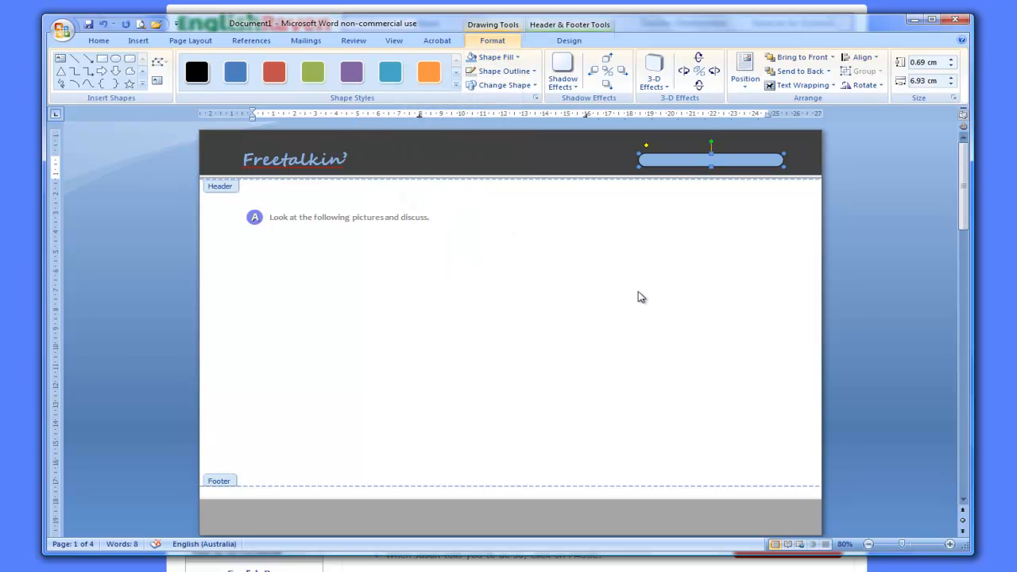
{"action": "left_click", "coordinate": [138, 39]}
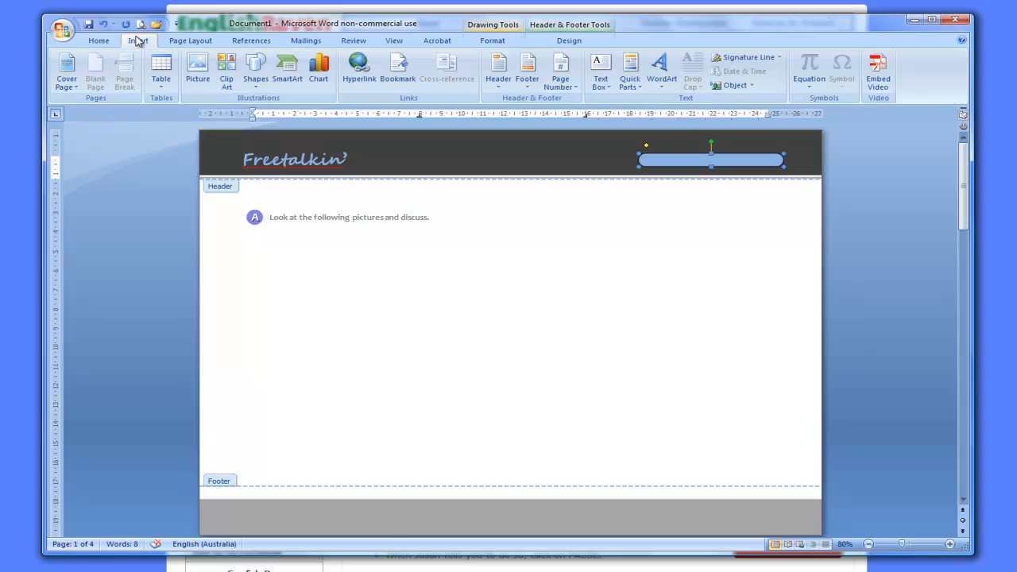
{"action": "left_click", "coordinate": [254, 64]}
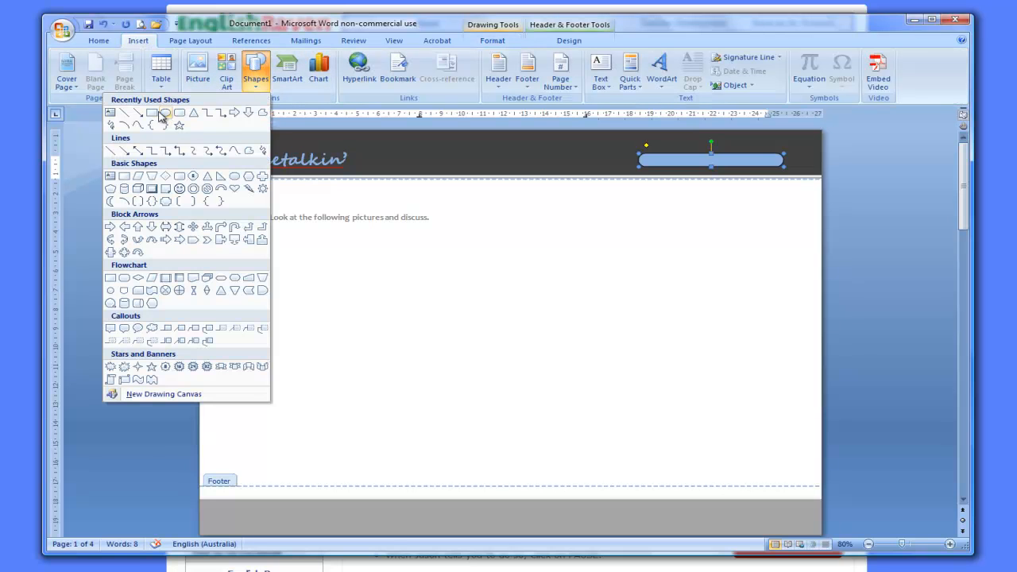
{"action": "left_click", "coordinate": [165, 116]}
{"action": "left_click_drag", "start_coordinate": [537, 483], "coordinate": [790, 529]}
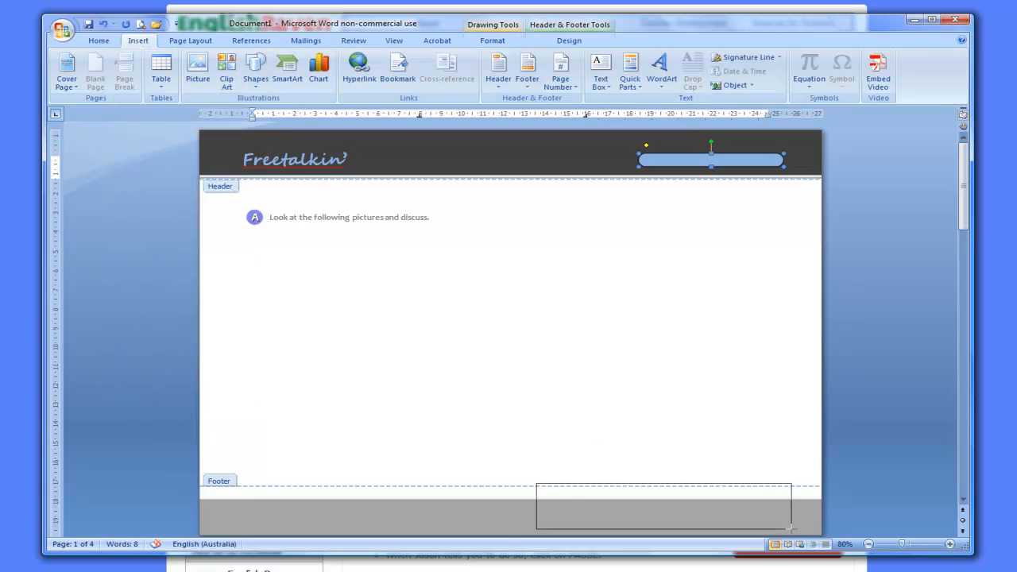
{"action": "right_click", "coordinate": [656, 518]}
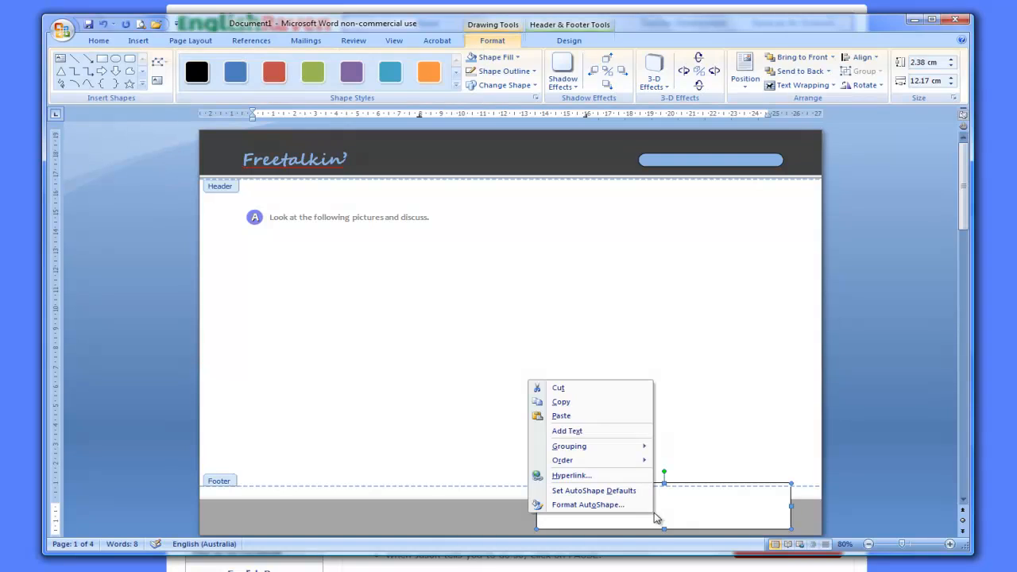
{"action": "left_click", "coordinate": [608, 432]}
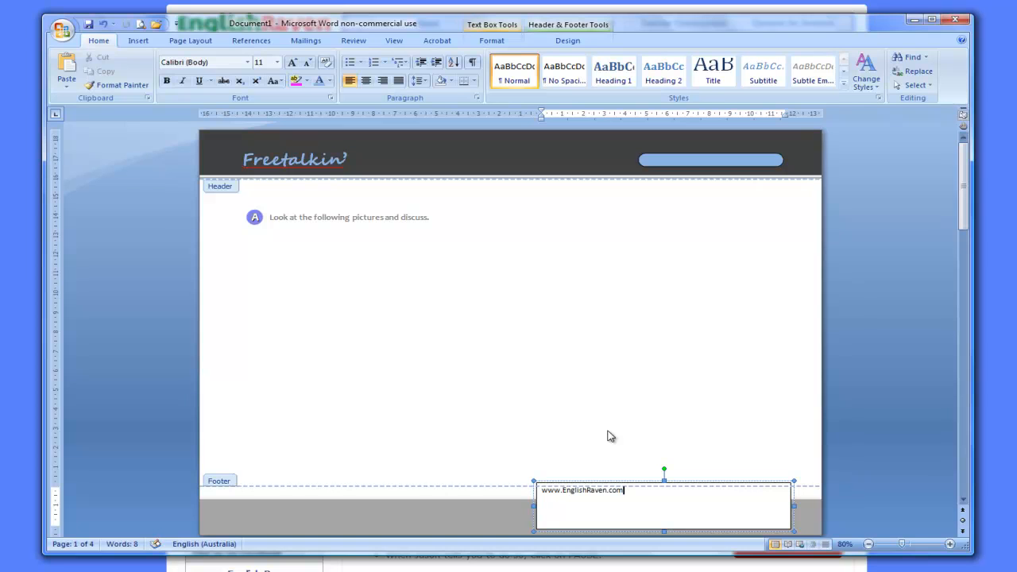
{"action": "left_click_drag", "start_coordinate": [628, 494], "coordinate": [540, 497]}
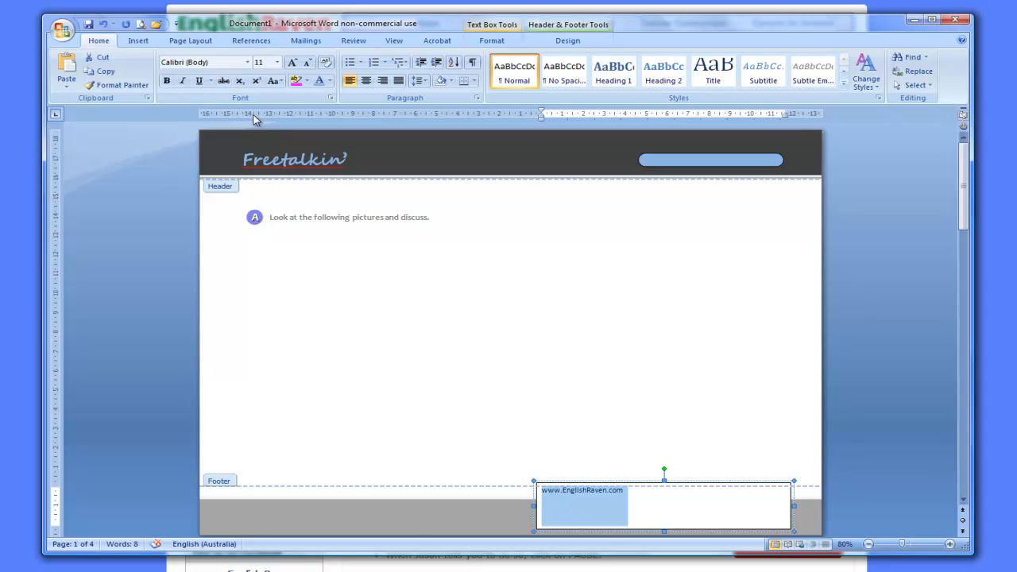
{"action": "left_click", "coordinate": [166, 82]}
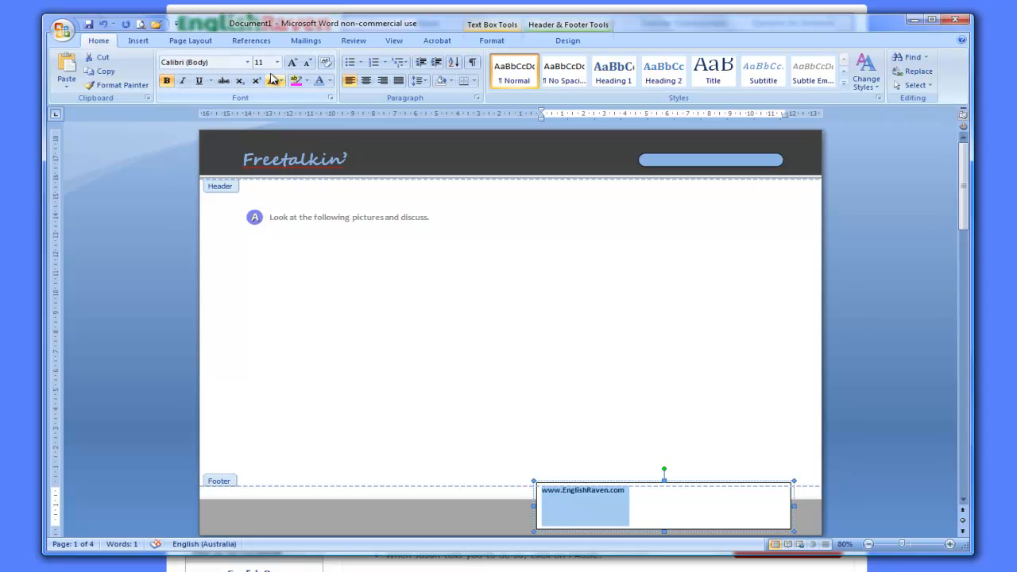
{"action": "left_click", "coordinate": [248, 63]}
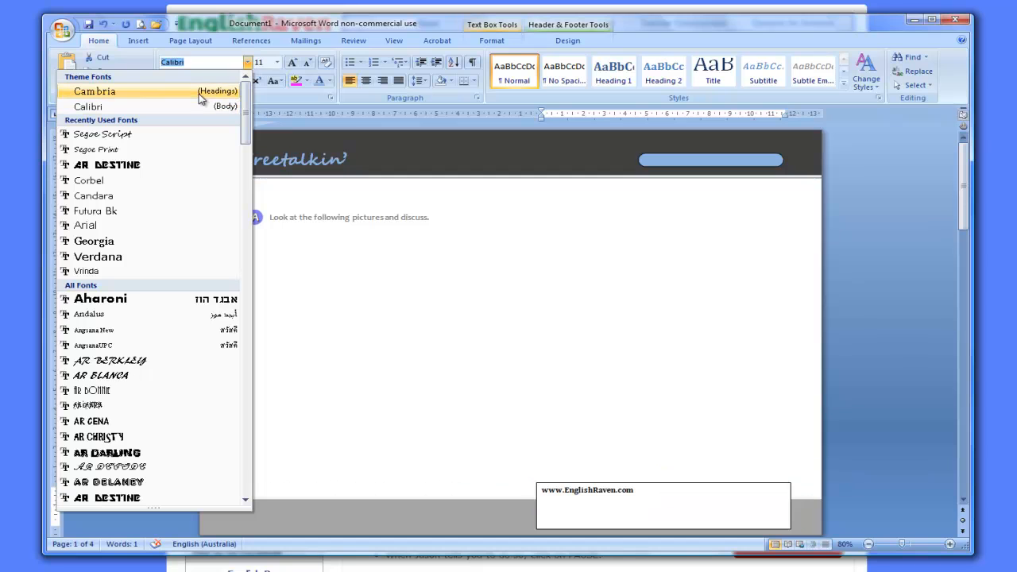
{"action": "left_click", "coordinate": [163, 196]}
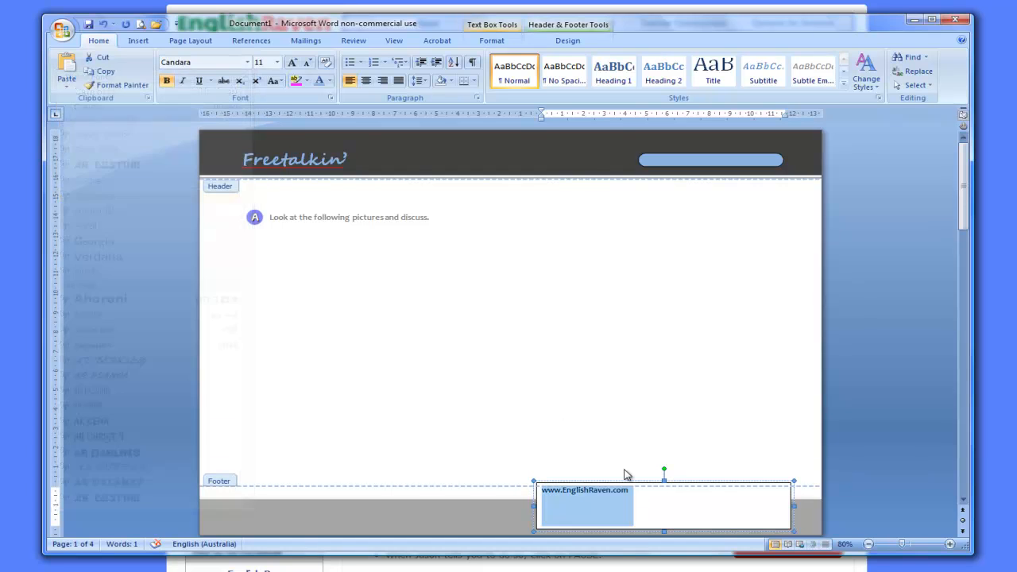
{"action": "left_click", "coordinate": [276, 62]}
{"action": "left_click", "coordinate": [263, 121]}
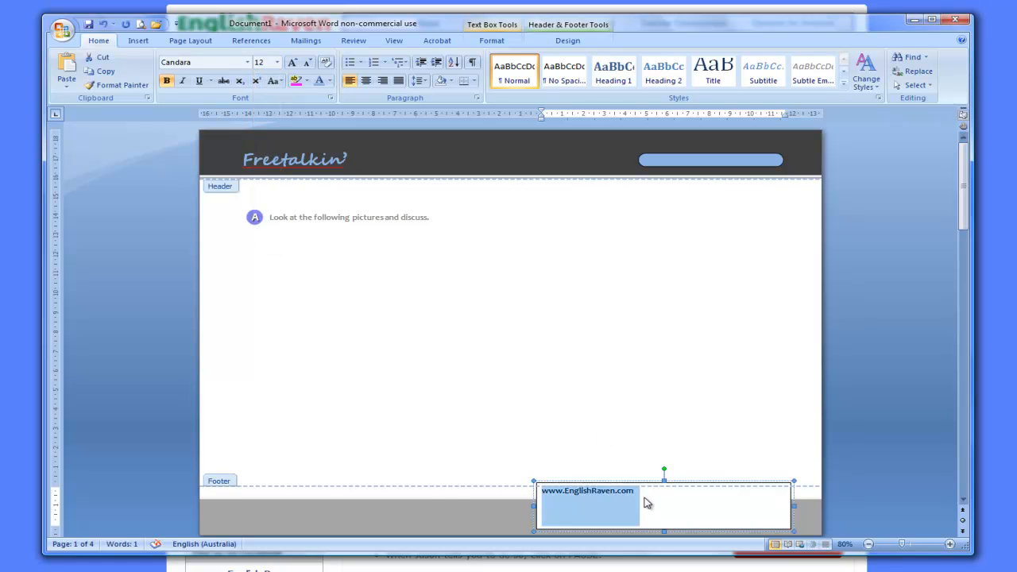
Remove the fill and the outline from the website address text box in the footer.
{"action": "left_click", "coordinate": [647, 498]}
{"action": "left_click", "coordinate": [704, 482]}
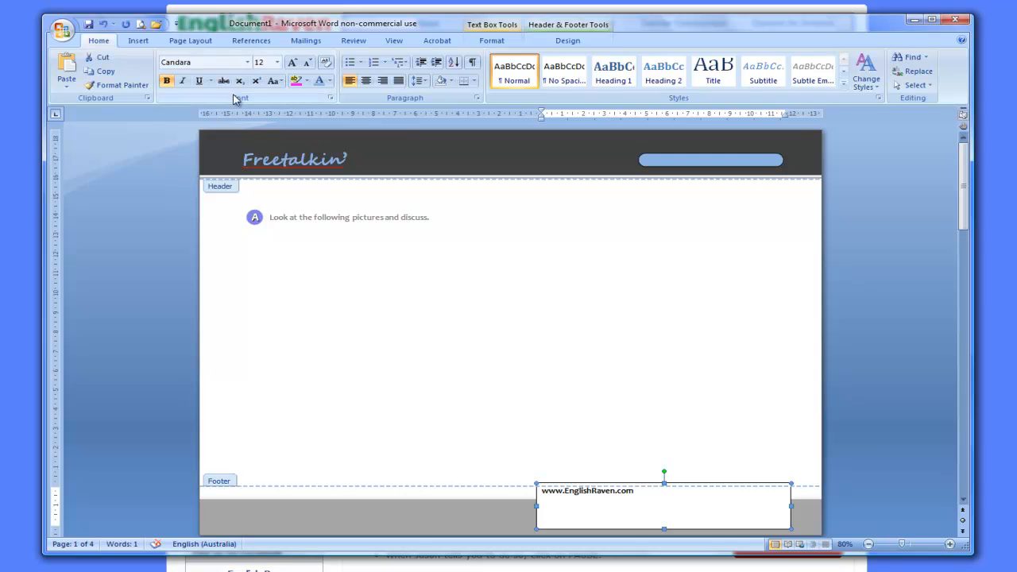
{"action": "left_click", "coordinate": [498, 44]}
{"action": "left_click", "coordinate": [479, 57]}
{"action": "left_click", "coordinate": [441, 193]}
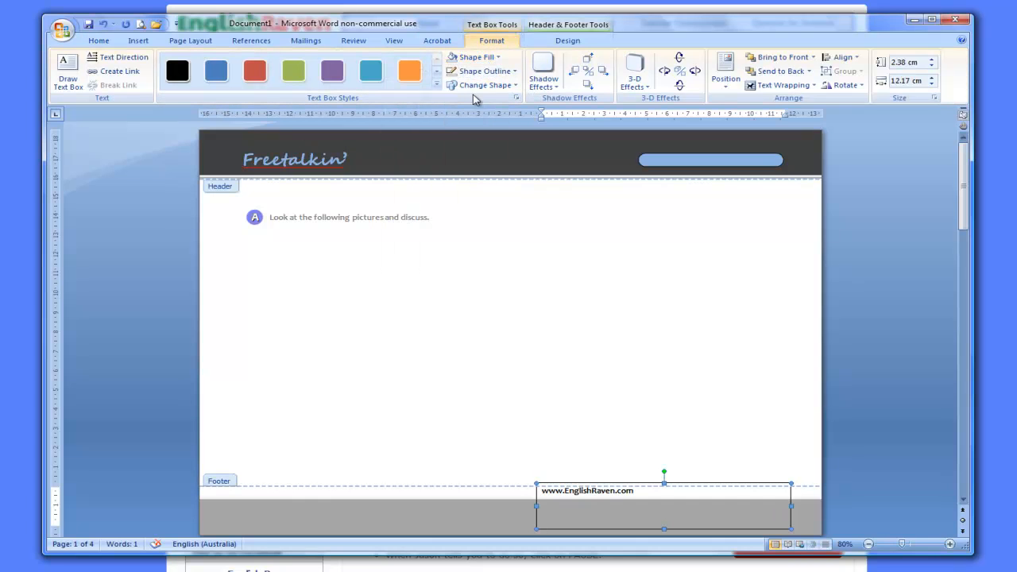
{"action": "left_click", "coordinate": [483, 71]}
{"action": "left_click", "coordinate": [445, 205]}
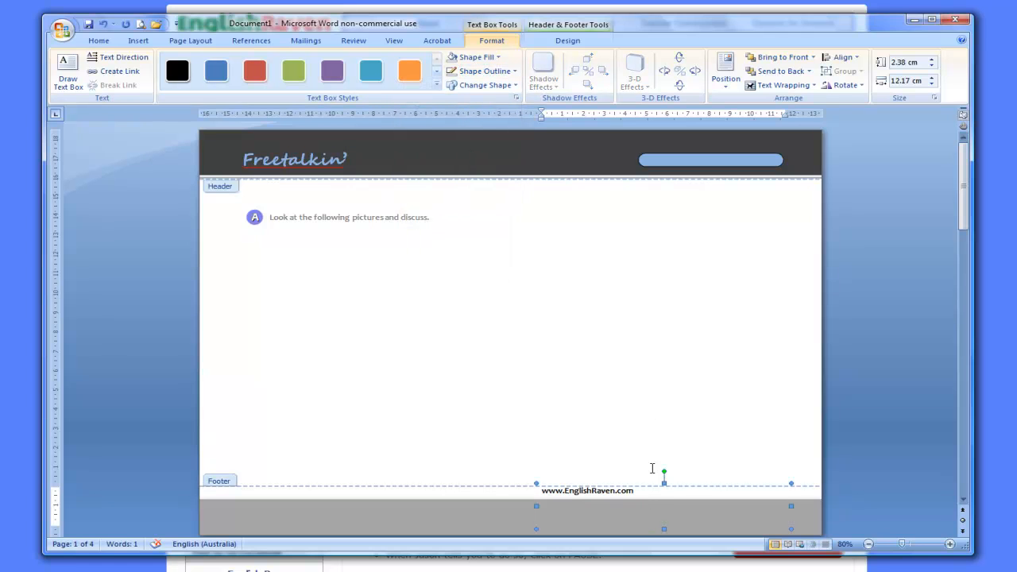
Center the website address in its text box and shrink the box's height and width closely around the text.
{"action": "left_click", "coordinate": [99, 40]}
{"action": "left_click", "coordinate": [366, 81]}
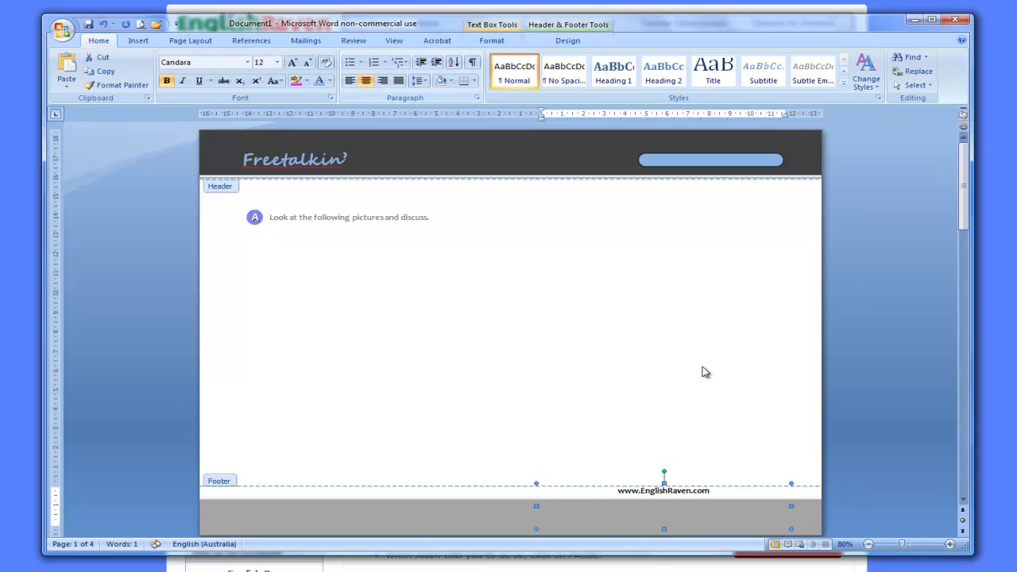
{"action": "left_click_drag", "start_coordinate": [672, 507], "coordinate": [672, 507]}
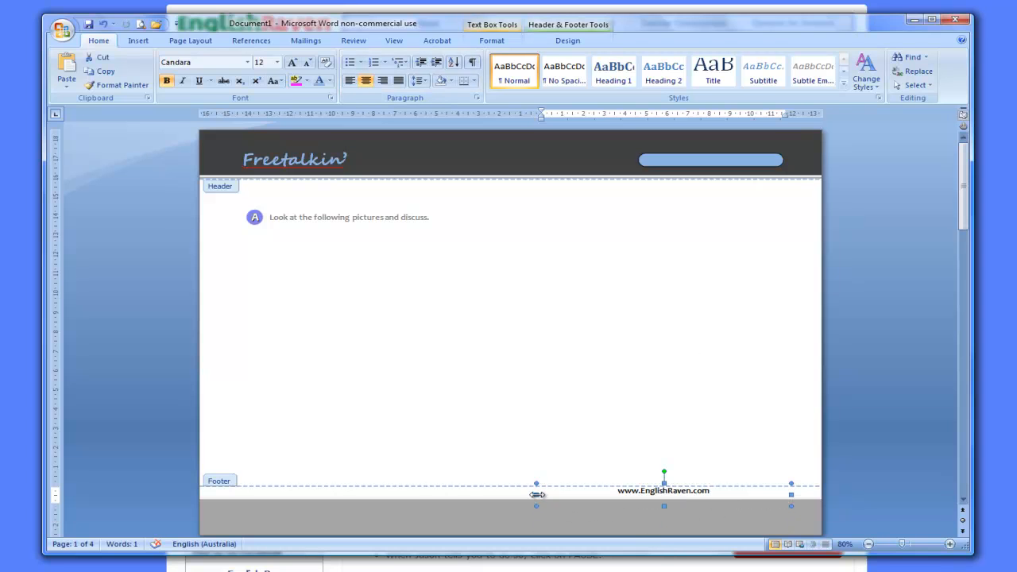
{"action": "left_click_drag", "start_coordinate": [564, 493], "coordinate": [602, 494]}
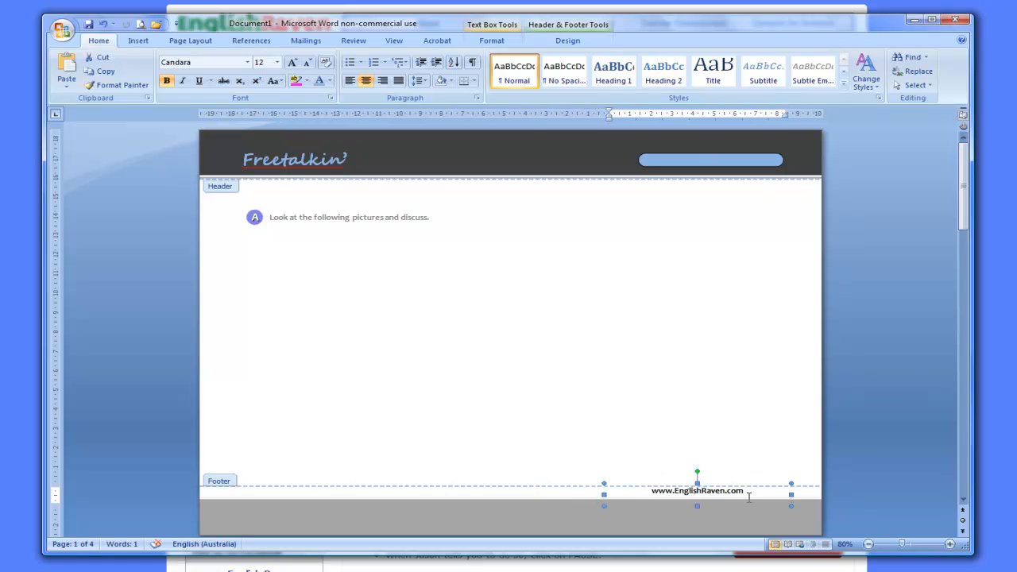
{"action": "left_click_drag", "start_coordinate": [795, 494], "coordinate": [761, 498]}
Move the website address text box down onto the grey footer banner and nudge it slightly right towards the page edge.
{"action": "left_click", "coordinate": [726, 513]}
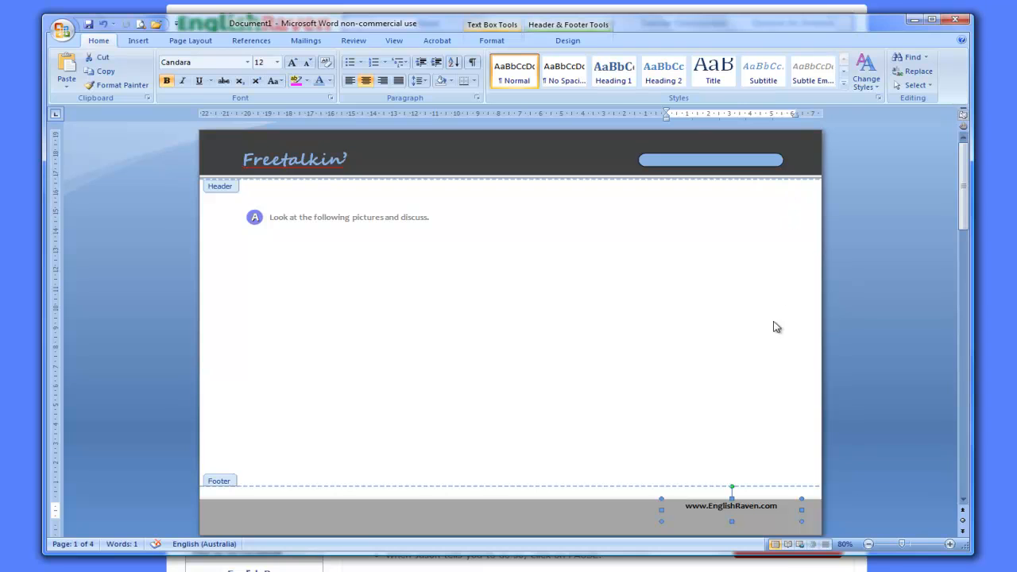
{"action": "key", "text": "ctrl+Right"}
{"action": "key", "text": "ctrl+Right"}
{"action": "key", "text": "ctrl+Right"}
{"action": "key", "text": "ctrl+Right"}
{"action": "key", "text": "ctrl+Right"}
{"action": "key", "text": "ctrl+Right"}
{"action": "key", "text": "ctrl+Right"}
{"action": "key", "text": "ctrl+Right"}
{"action": "key", "text": "ctrl+Right"}
{"action": "key", "text": "ctrl+Right"}
{"action": "key", "text": "ctrl+Right"}
{"action": "key", "text": "ctrl+Right"}
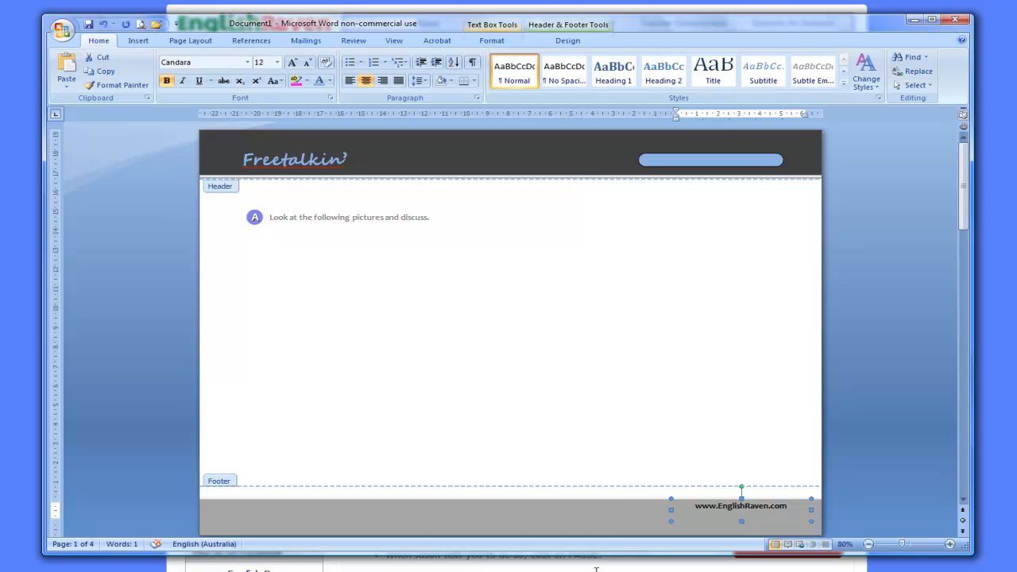
Draw a rectangle about 10.69 cm wide and 18.7 cm high from the header banner to the footer banner and fill it light grey.
{"action": "left_click", "coordinate": [597, 511]}
{"action": "scroll", "coordinate": [576, 440], "scroll_direction": "up", "scroll_amount": 5}
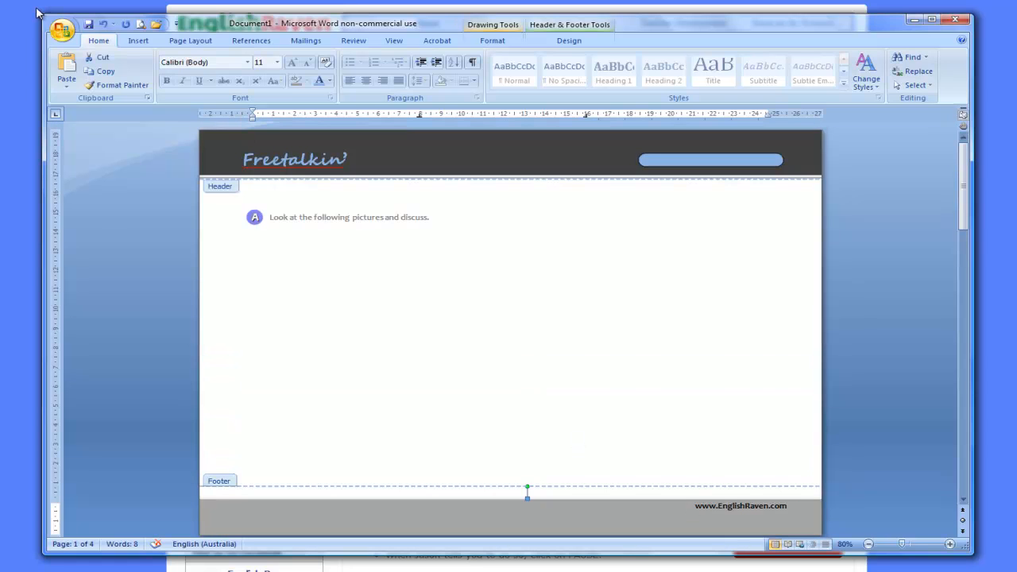
{"action": "left_click", "coordinate": [139, 42]}
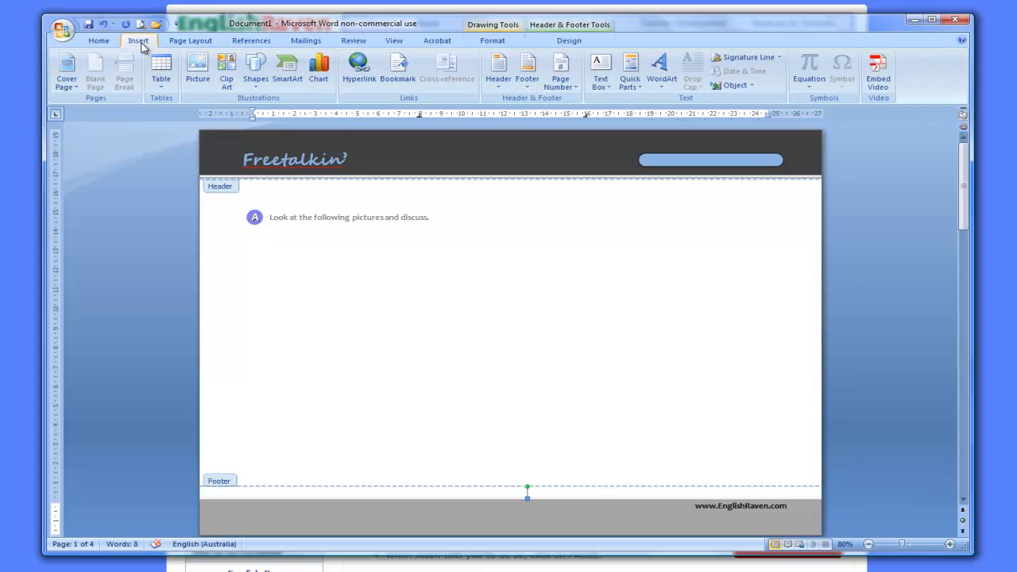
{"action": "left_click", "coordinate": [256, 69]}
{"action": "left_click", "coordinate": [151, 112]}
{"action": "left_click_drag", "start_coordinate": [380, 153], "coordinate": [604, 513]}
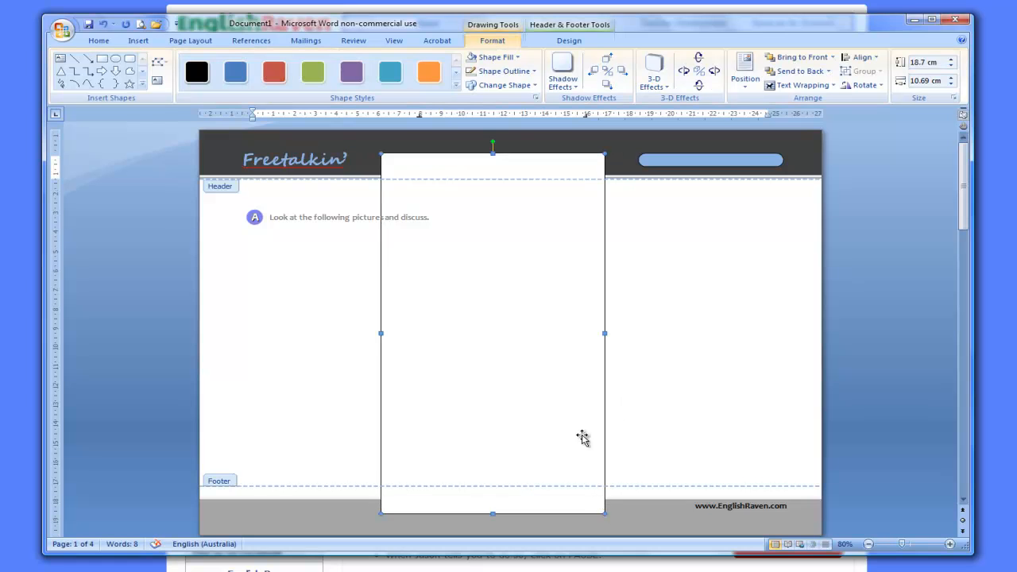
{"action": "left_click", "coordinate": [499, 57]}
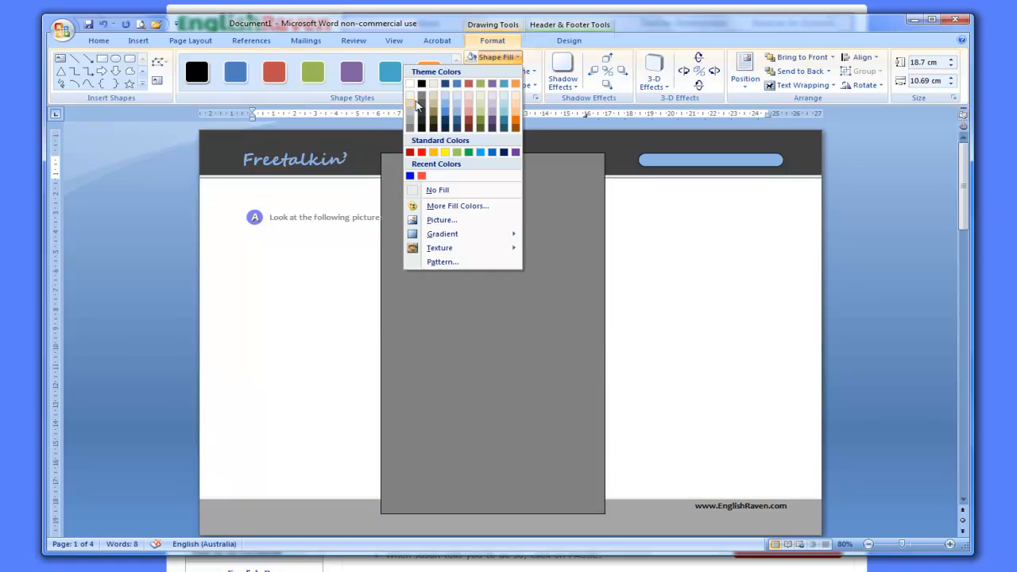
{"action": "left_click", "coordinate": [411, 109]}
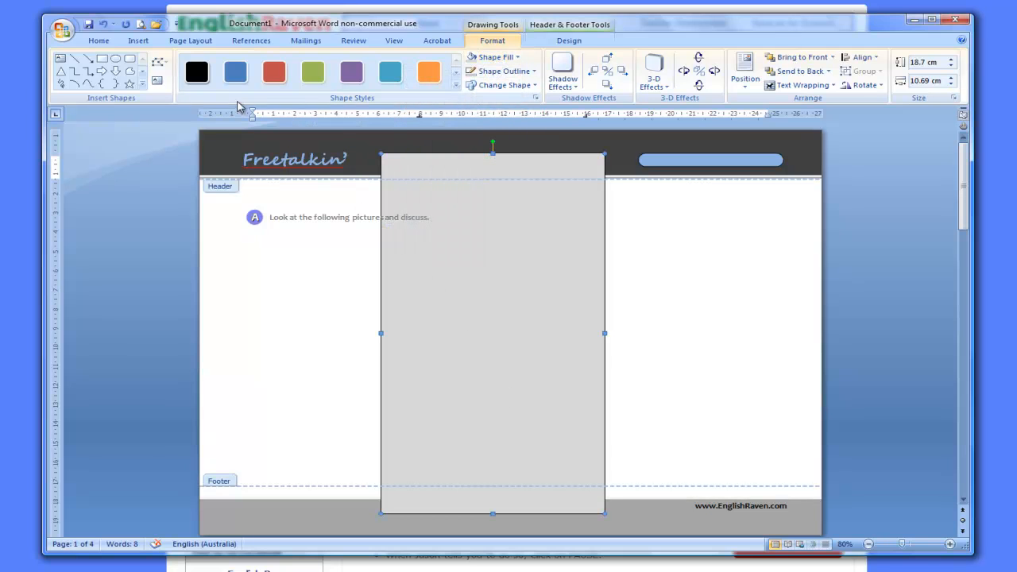
Send the light grey rectangle to the back and stretch it on both sides to about 31.9 cm, covering the full page width.
{"action": "left_click", "coordinate": [799, 75]}
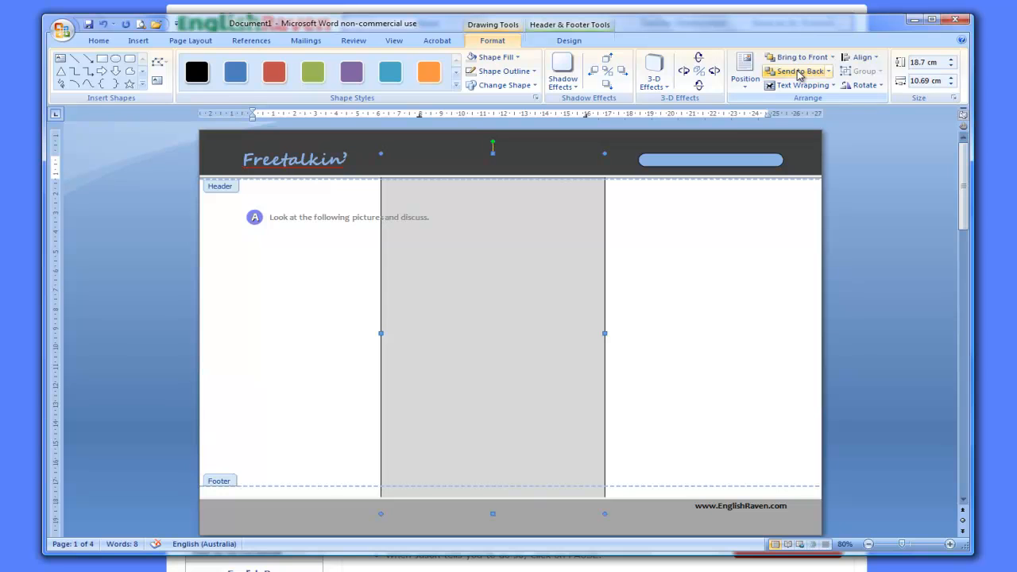
{"action": "left_click_drag", "start_coordinate": [605, 333], "coordinate": [839, 334]}
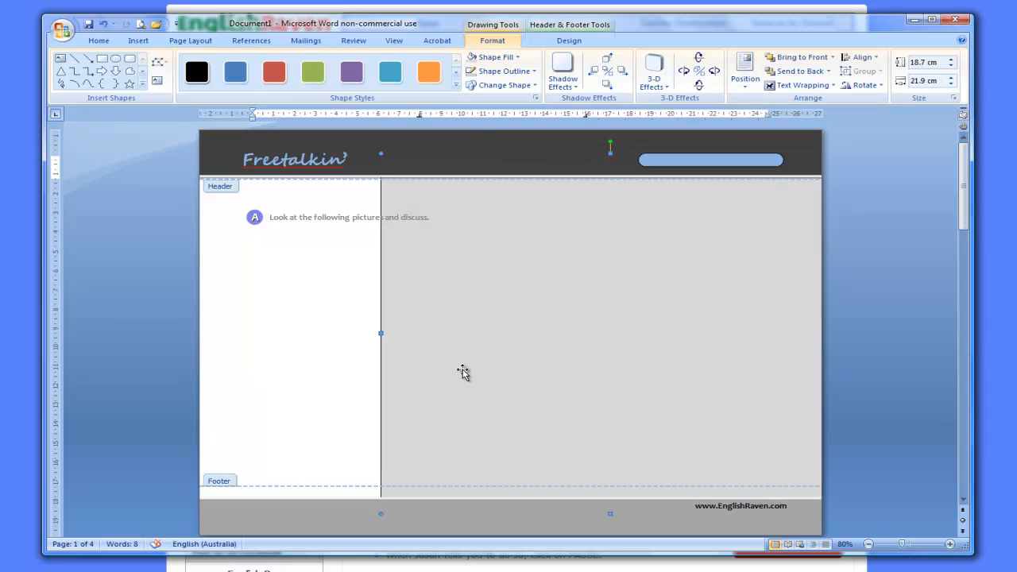
{"action": "left_click_drag", "start_coordinate": [308, 337], "coordinate": [171, 344]}
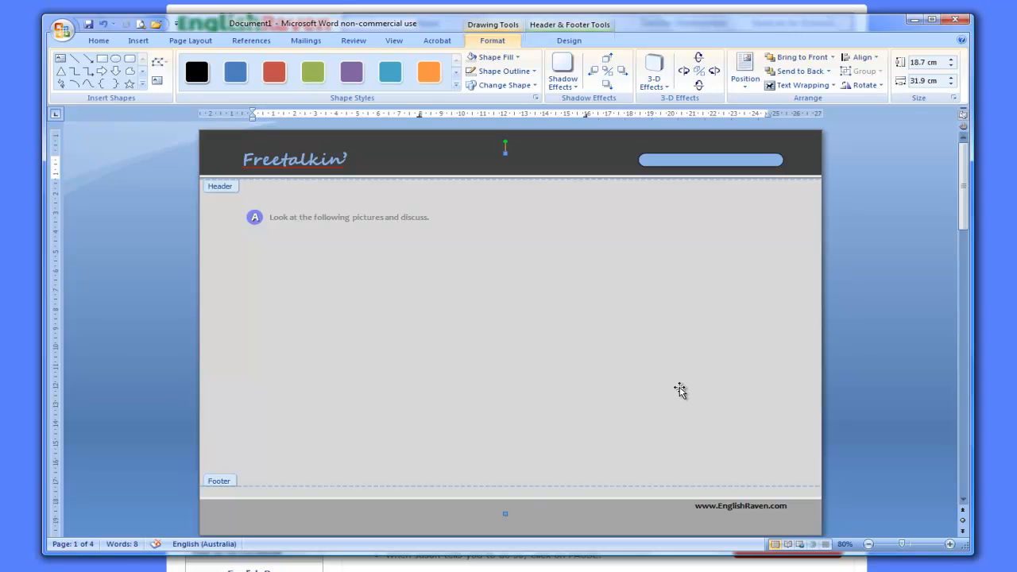
Draw a rounded rectangle about 13.03 cm wide and 14.05 cm high on the page's right half and remove its black outline.
{"action": "left_click", "coordinate": [139, 41]}
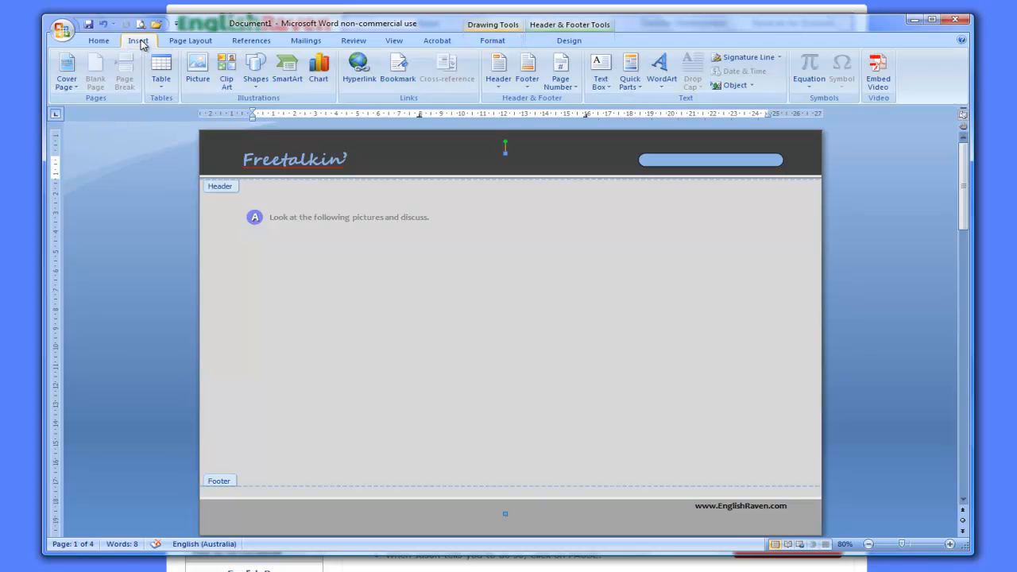
{"action": "left_click", "coordinate": [256, 70]}
{"action": "left_click", "coordinate": [179, 115]}
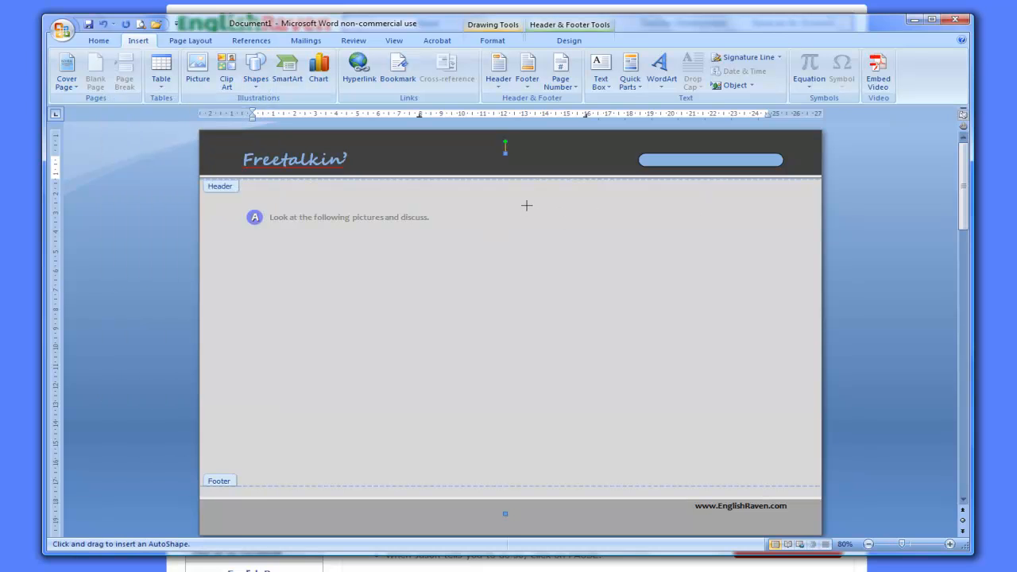
{"action": "mouse_move", "coordinate": [489, 204]}
{"action": "left_mouse_down"}
{"action": "mouse_move", "coordinate": [694, 257]}
{"action": "mouse_move", "coordinate": [734, 338]}
{"action": "mouse_move", "coordinate": [762, 475]}
{"action": "left_mouse_up"}
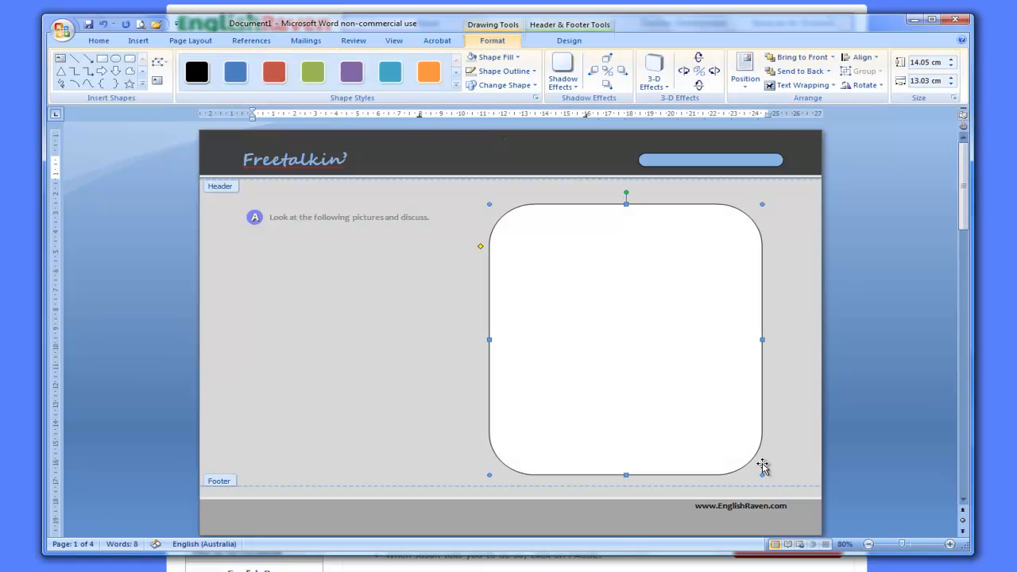
{"action": "left_click", "coordinate": [494, 71]}
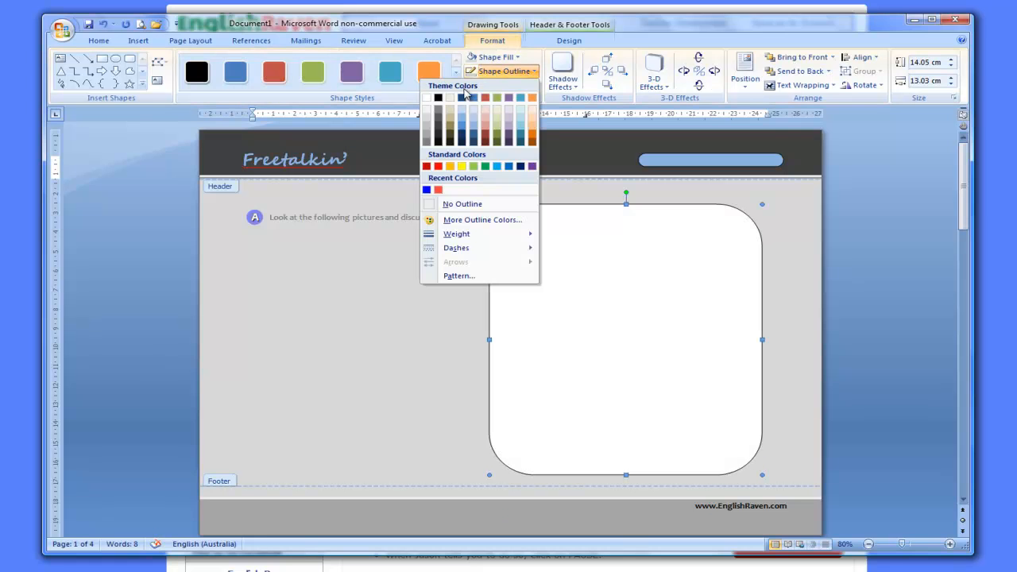
{"action": "left_click", "coordinate": [449, 198]}
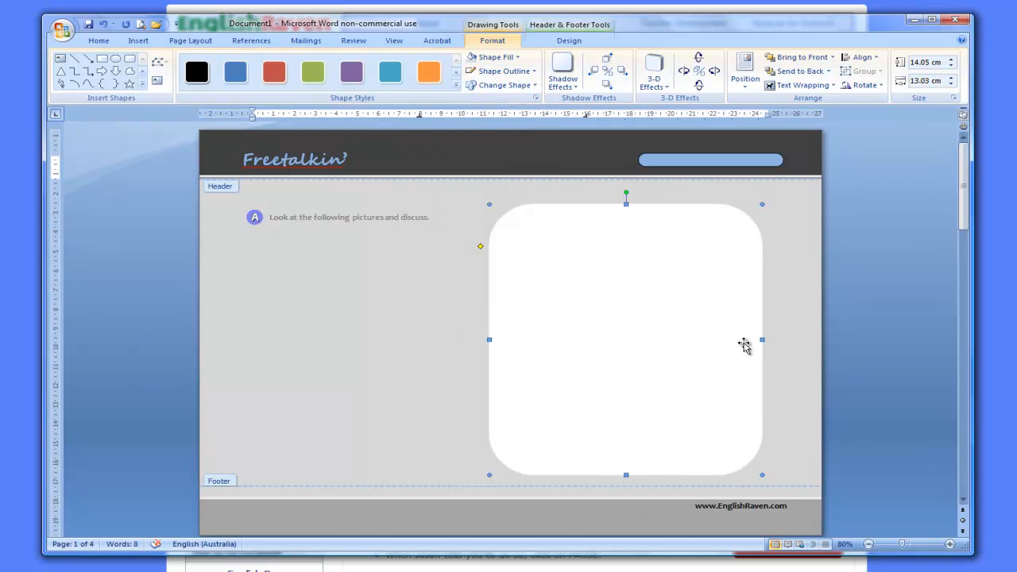
Reshape the white panel to about 18.24 cm wide with much tighter corners, and shift it slightly right so it runs off the page edge.
{"action": "left_click_drag", "start_coordinate": [762, 340], "coordinate": [870, 341]}
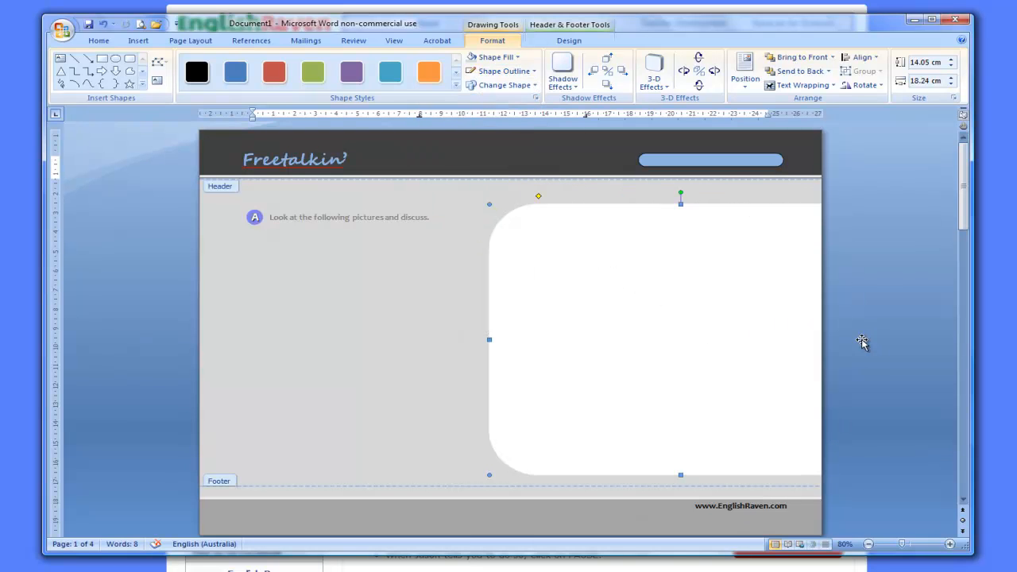
{"action": "left_click_drag", "start_coordinate": [540, 198], "coordinate": [503, 224]}
{"action": "left_click_drag", "start_coordinate": [599, 292], "coordinate": [623, 292]}
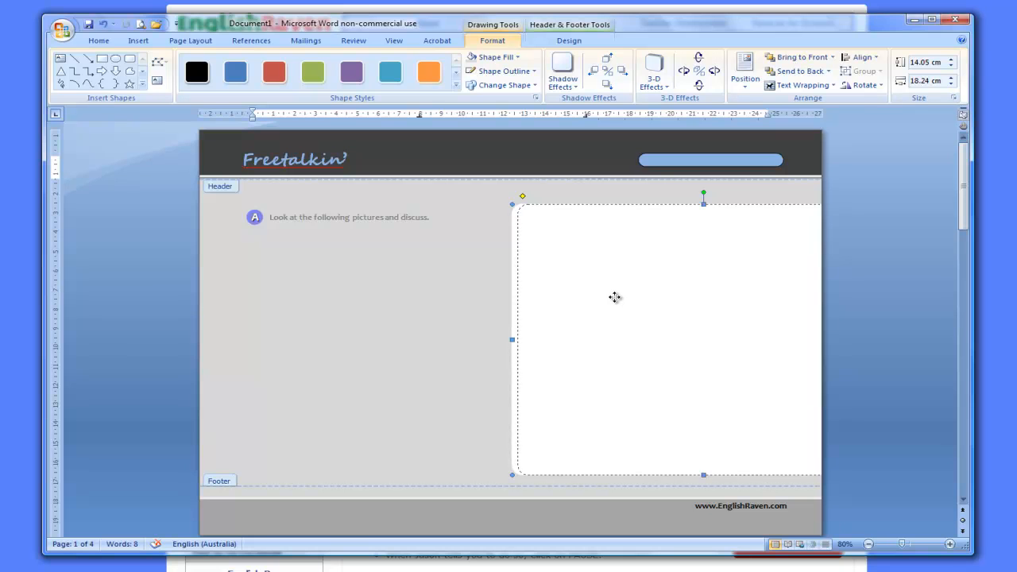
{"action": "left_click_drag", "start_coordinate": [614, 297], "coordinate": [610, 303]}
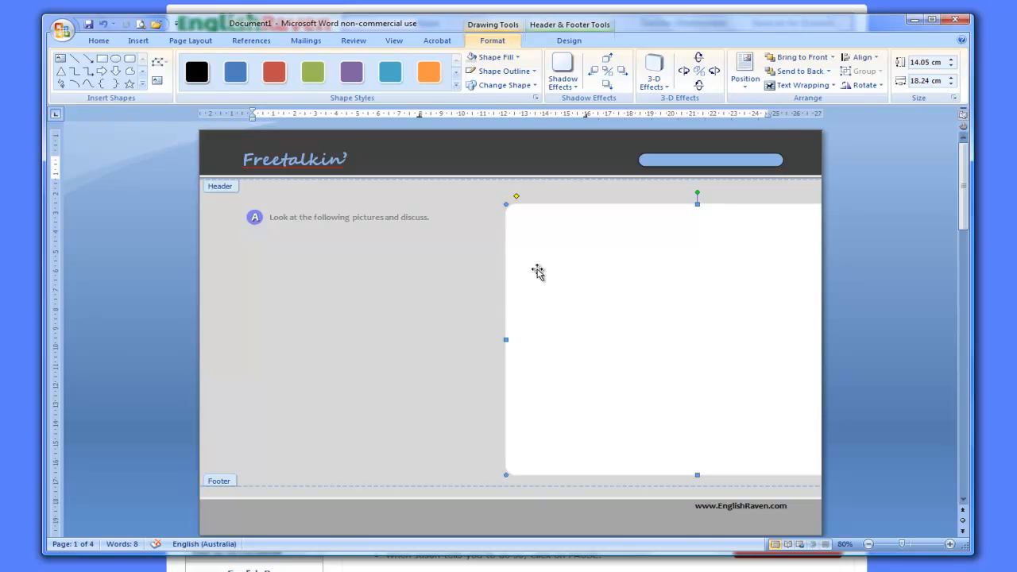
Draw a rounded rectangle about 11.68 by 5.05 cm below the instruction line and set its outline to White, Background 1.
{"action": "left_click", "coordinate": [138, 41]}
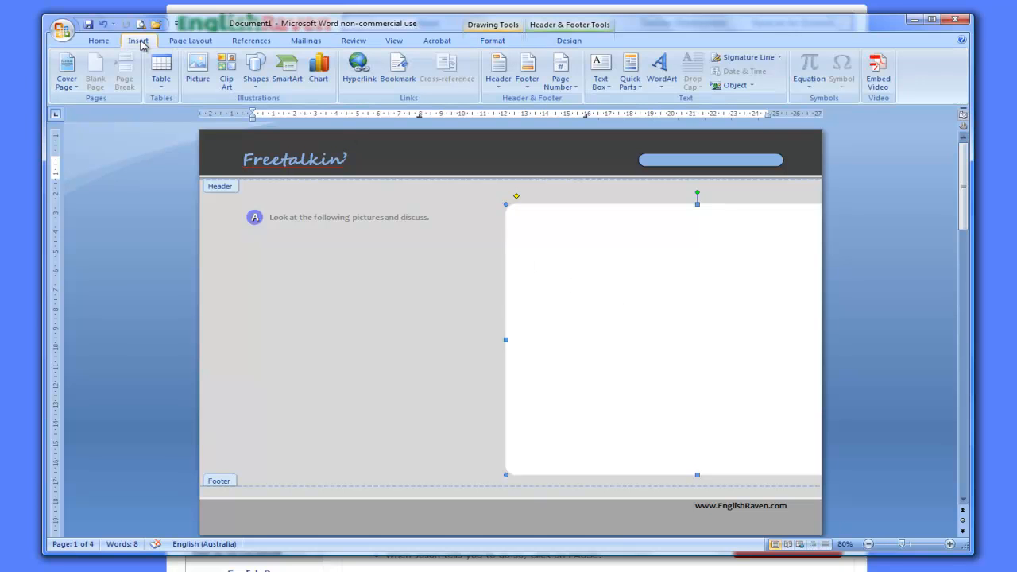
{"action": "left_click", "coordinate": [256, 68]}
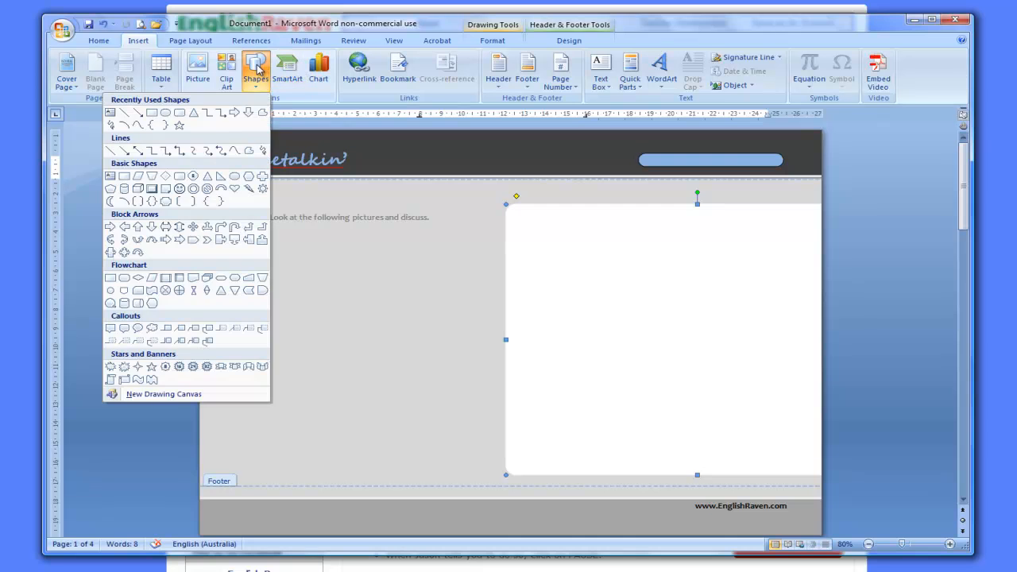
{"action": "left_click", "coordinate": [180, 112]}
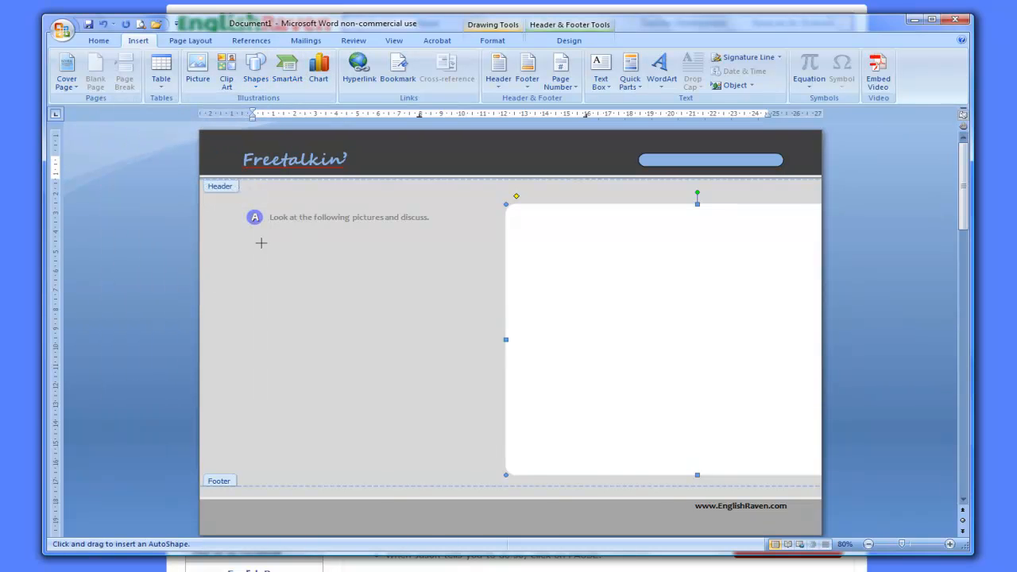
{"action": "mouse_move", "coordinate": [237, 250]}
{"action": "left_mouse_down"}
{"action": "mouse_move", "coordinate": [477, 336]}
{"action": "mouse_move", "coordinate": [481, 347]}
{"action": "left_mouse_up"}
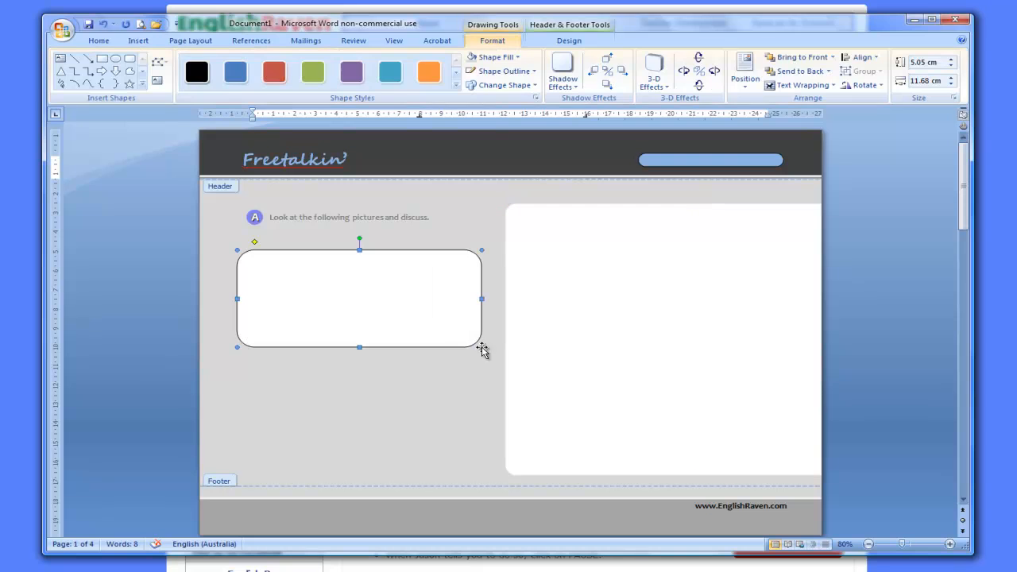
{"action": "left_click", "coordinate": [514, 76]}
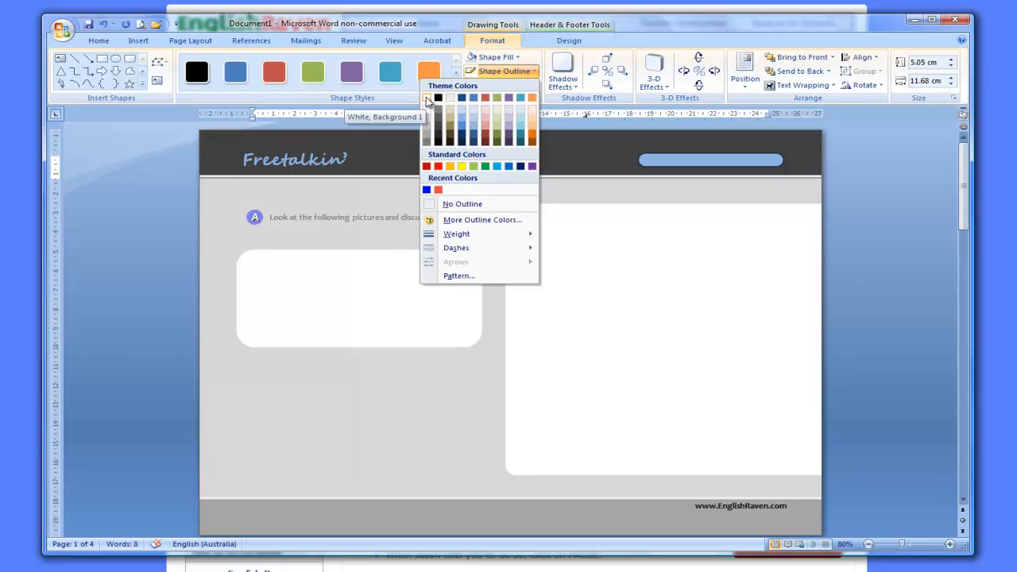
{"action": "left_click", "coordinate": [427, 99]}
Move the small white panel behind the instruction line, running off the page edge, and resize it to about 13.26 by 1.52 cm.
{"action": "left_click_drag", "start_coordinate": [362, 341], "coordinate": [443, 218]}
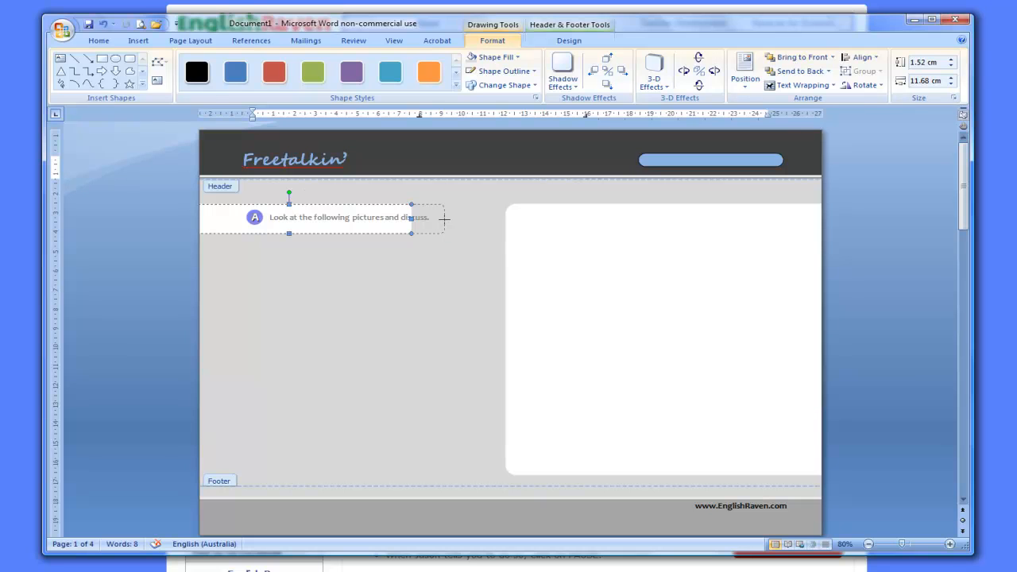
{"action": "left_click_drag", "start_coordinate": [444, 218], "coordinate": [444, 219]}
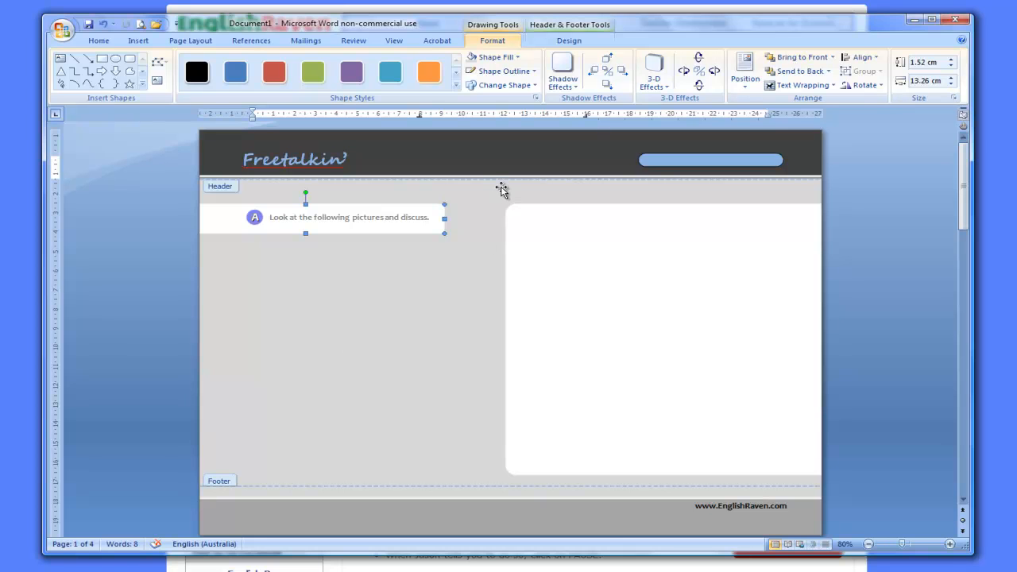
Widen the large white panel towards the instruction panel to about 20.59 cm and tighten its corner rounding.
{"action": "left_click", "coordinate": [618, 321]}
{"action": "left_click_drag", "start_coordinate": [505, 339], "coordinate": [456, 340]}
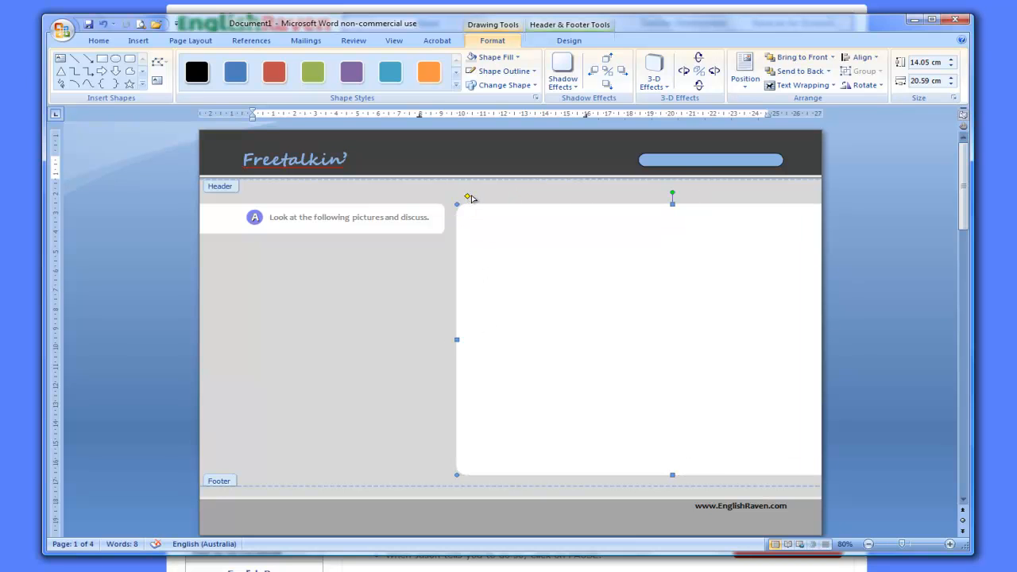
{"action": "left_click_drag", "start_coordinate": [473, 199], "coordinate": [464, 198]}
{"action": "left_click", "coordinate": [426, 236]}
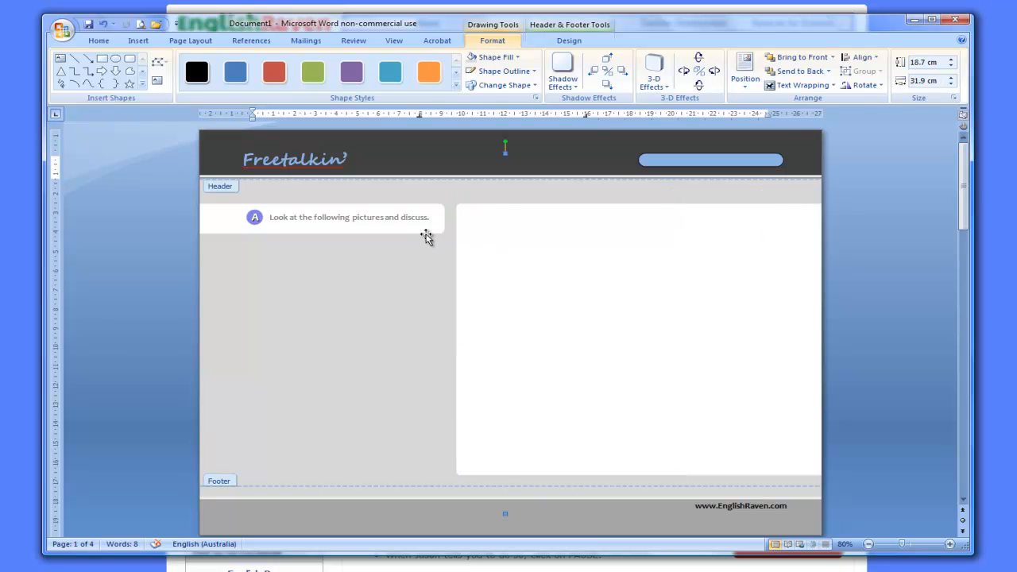
{"action": "left_click", "coordinate": [471, 238]}
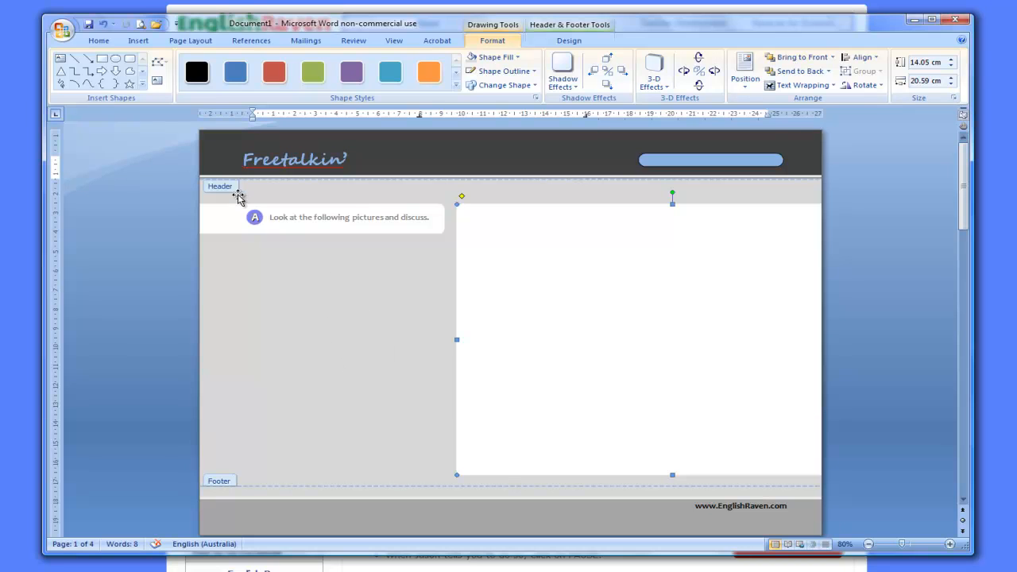
{"action": "left_click", "coordinate": [366, 221]}
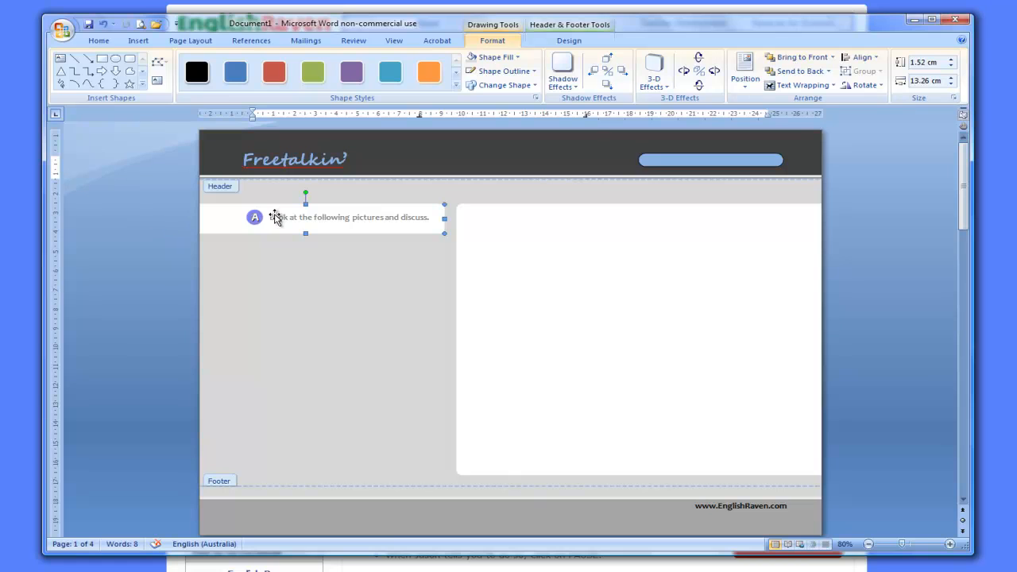
Shorten the grey background rectangle from its lower edge to a height of about 15.47 cm.
{"action": "left_click", "coordinate": [377, 447]}
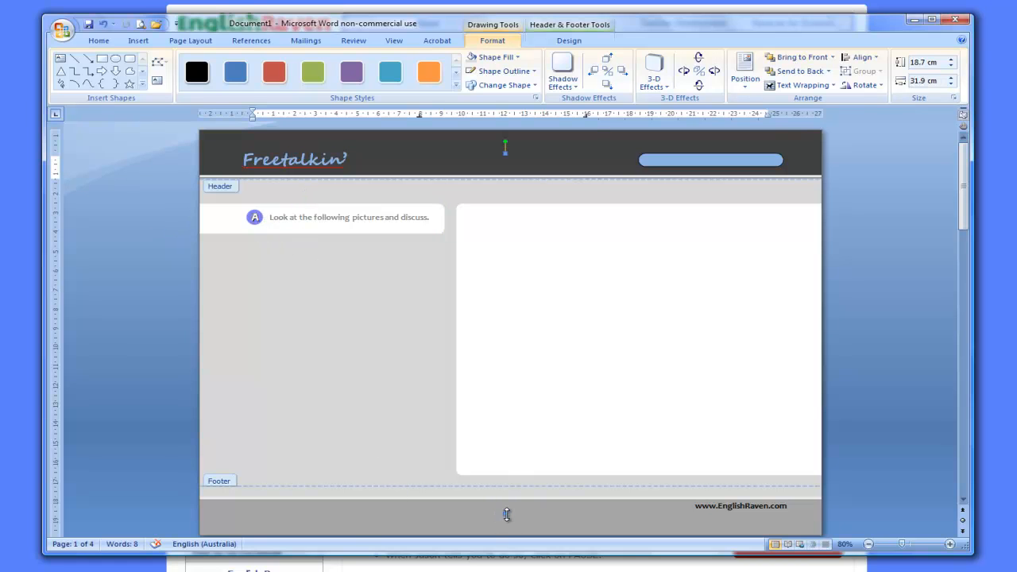
{"action": "left_click_drag", "start_coordinate": [506, 515], "coordinate": [507, 453]}
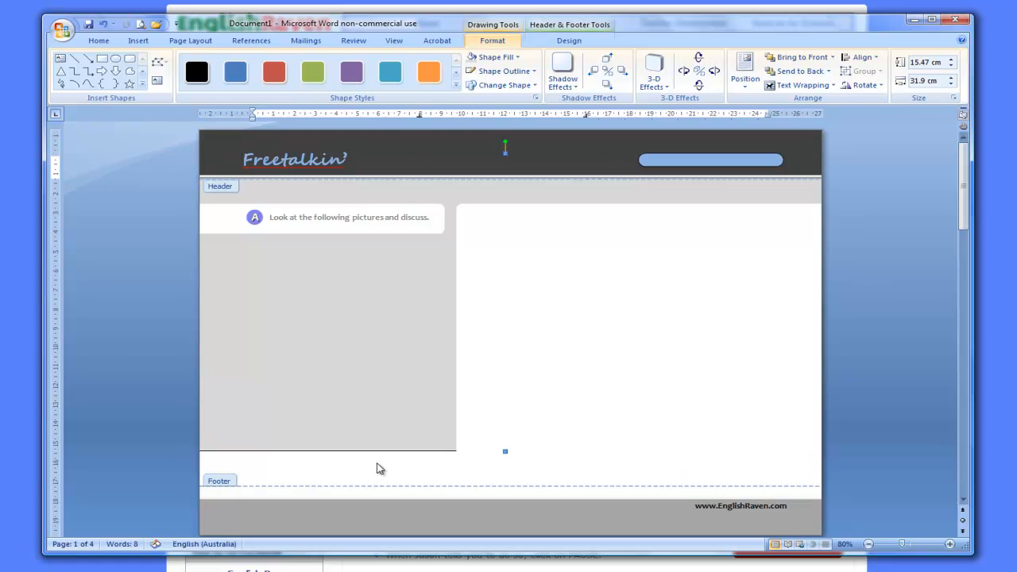
Return to the document body, insert the sundial picture and change its text wrapping so it floats freely over the page.
{"action": "double_click", "coordinate": [375, 470]}
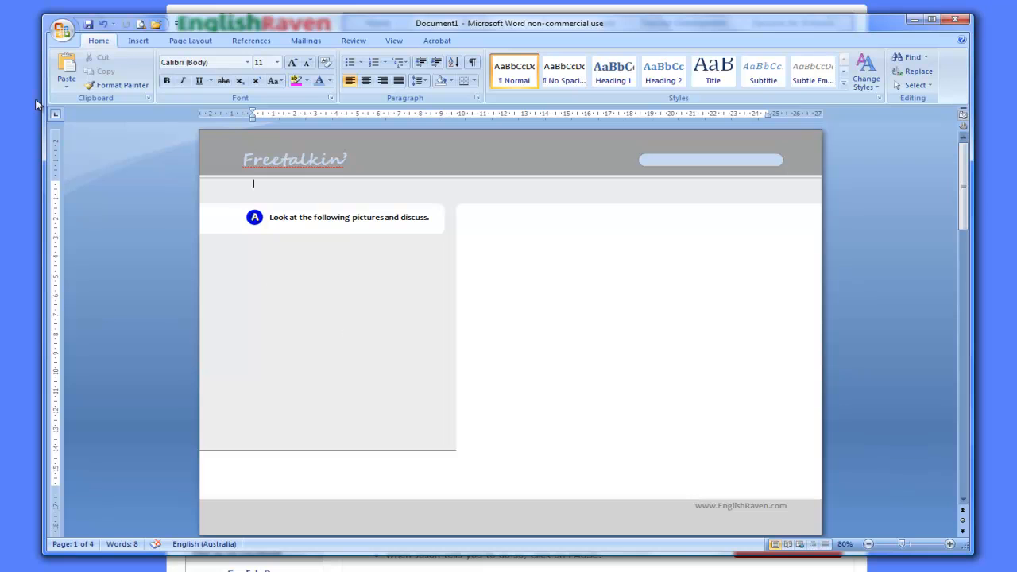
{"action": "left_click", "coordinate": [142, 40]}
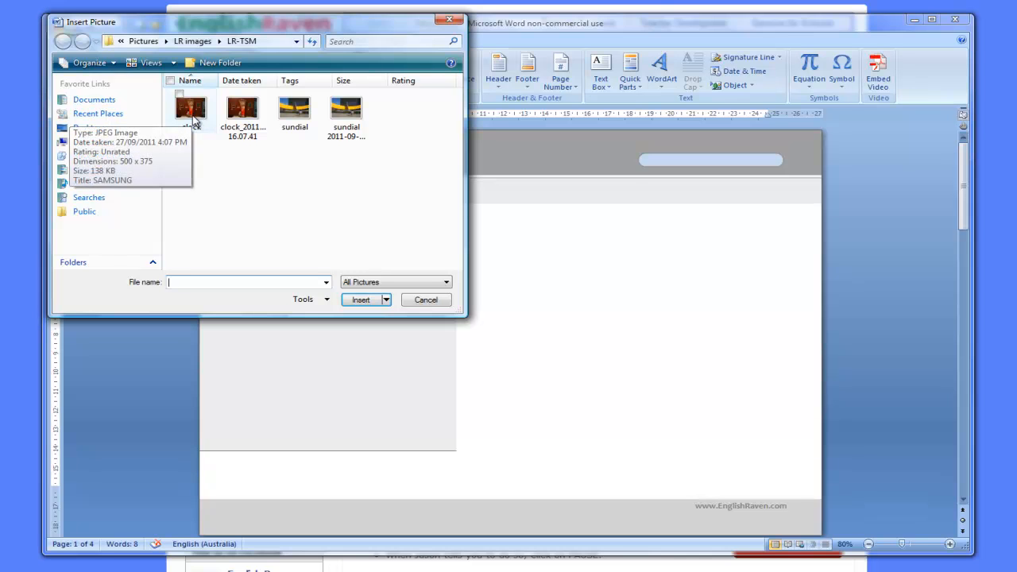
{"action": "left_click", "coordinate": [294, 109]}
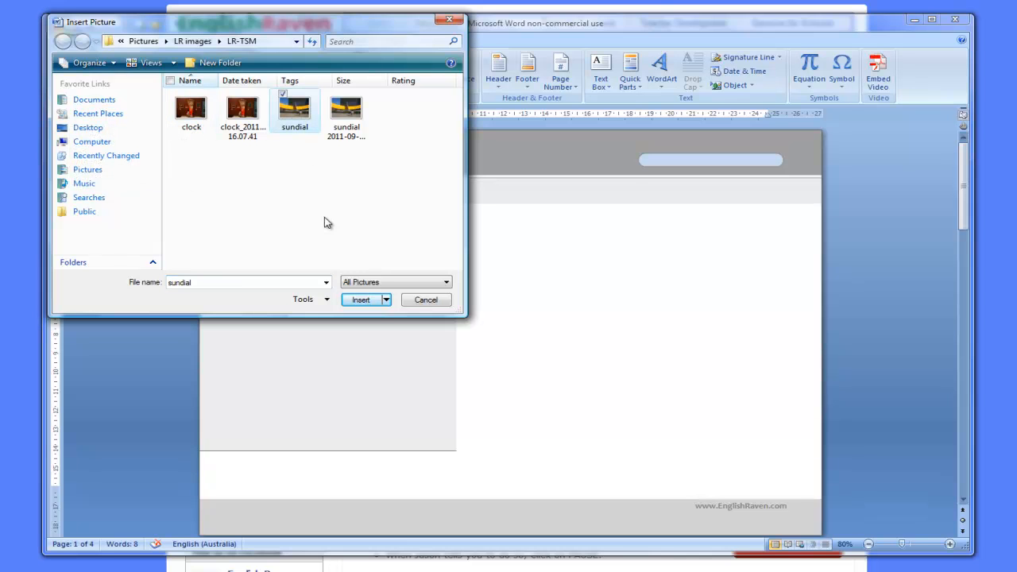
{"action": "left_click", "coordinate": [368, 303]}
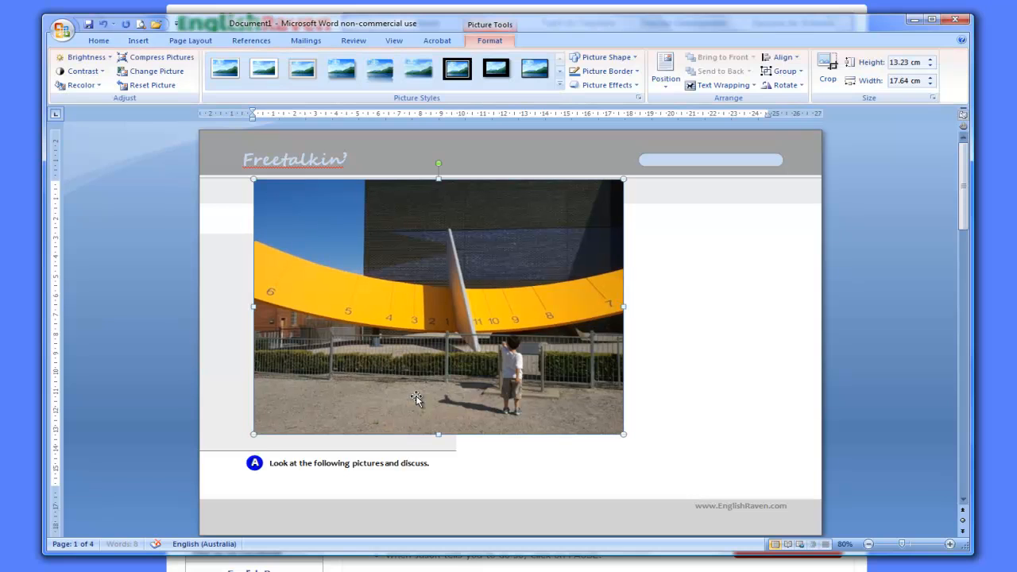
{"action": "right_click", "coordinate": [422, 362]}
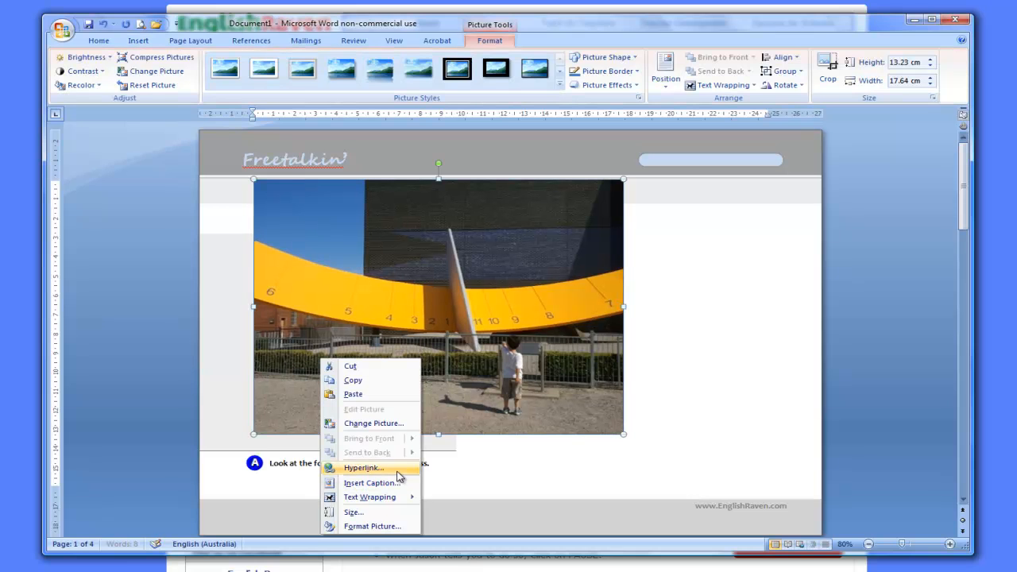
{"action": "mouse_move", "coordinate": [389, 496]}
{"action": "left_click", "coordinate": [305, 525]}
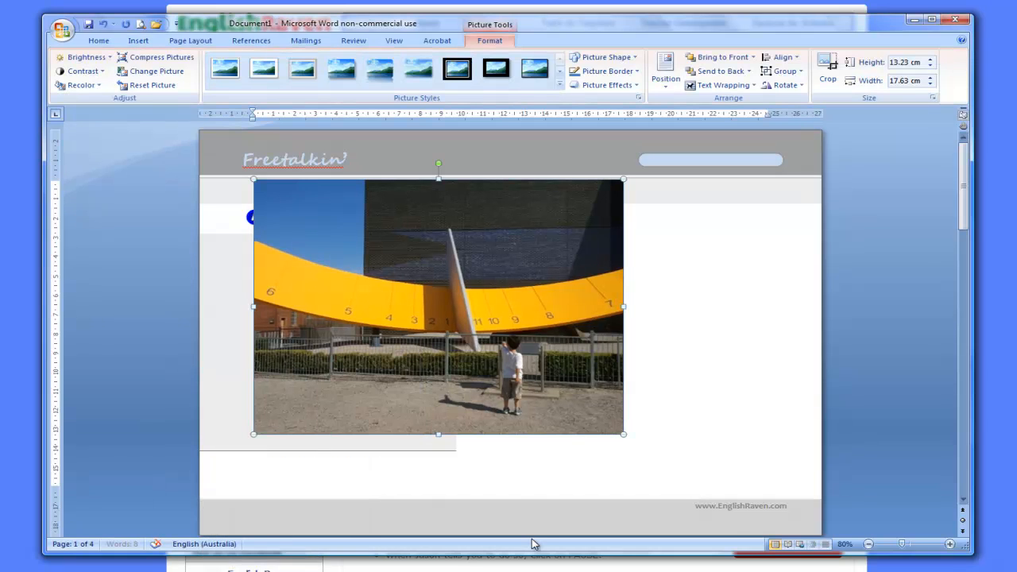
Shrink the sundial picture to about 8 by 6 cm and place it below the instruction line.
{"action": "left_click_drag", "start_coordinate": [553, 393], "coordinate": [414, 294]}
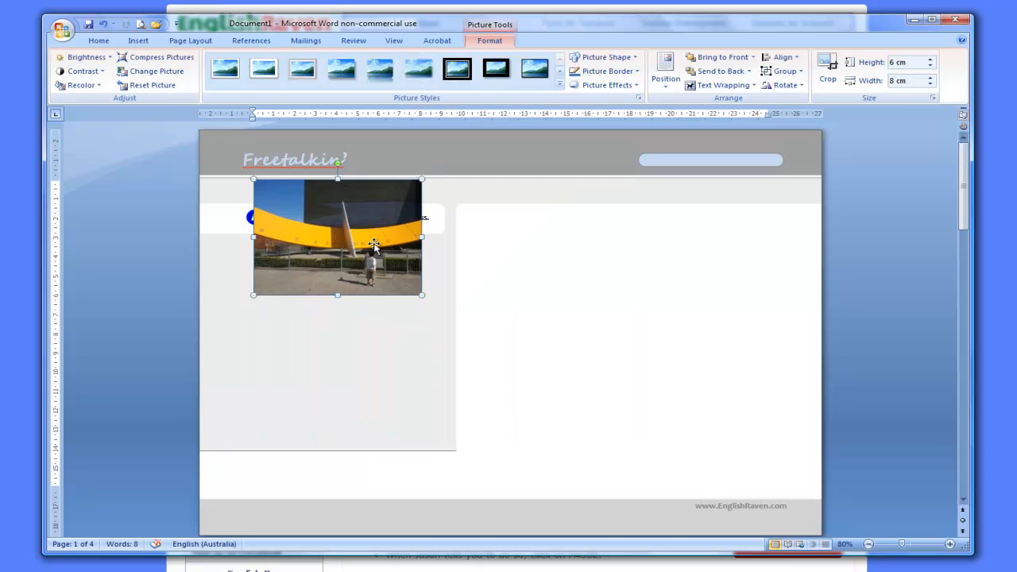
{"action": "left_click_drag", "start_coordinate": [369, 239], "coordinate": [368, 314]}
Give the sundial picture the tilted white-frame style and enlarge it to about 9.37 by 7.04 cm, fitting just under the instruction line.
{"action": "left_click", "coordinate": [559, 84]}
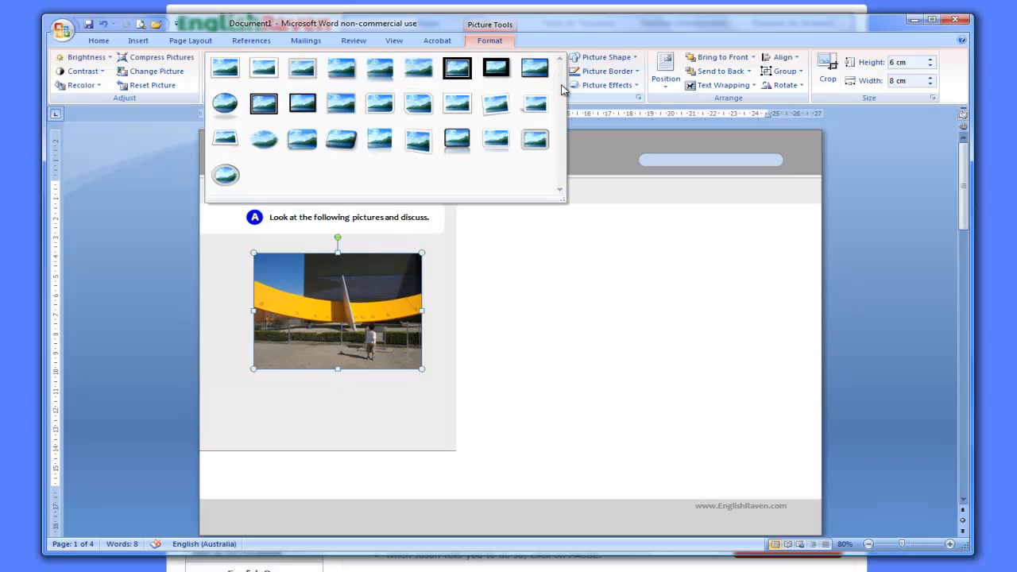
{"action": "left_click", "coordinate": [495, 101]}
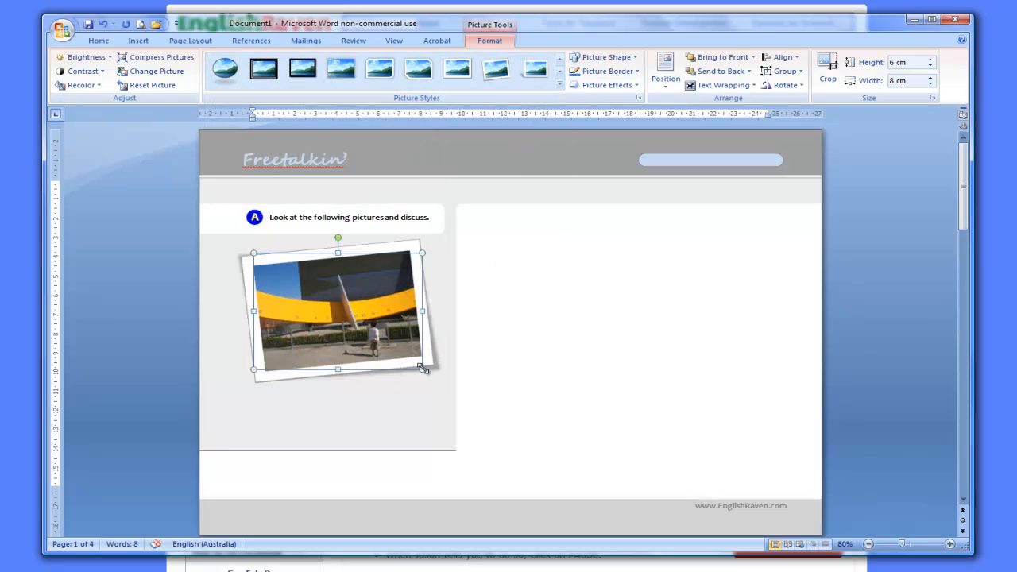
{"action": "left_click_drag", "start_coordinate": [436, 370], "coordinate": [455, 388]}
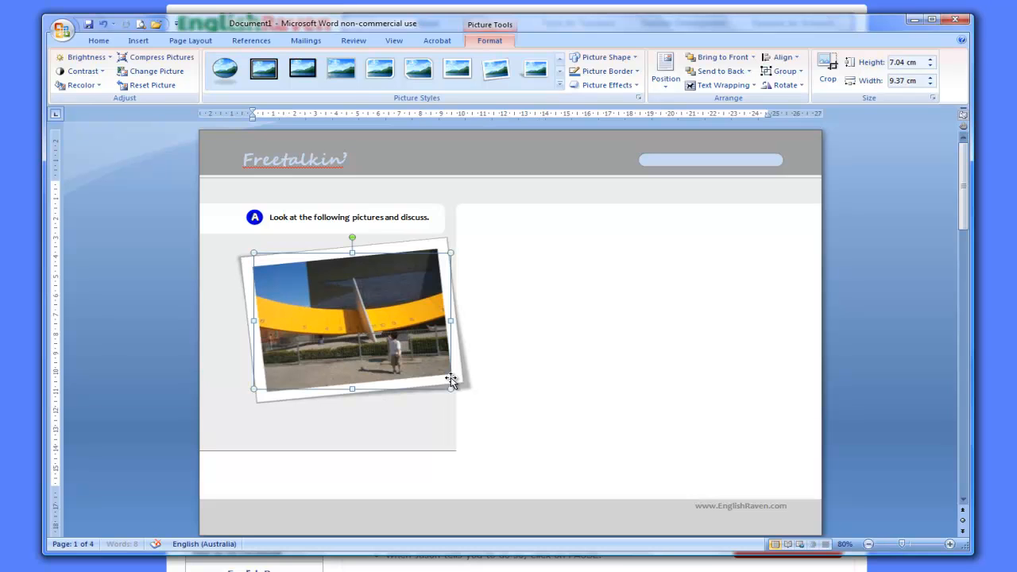
{"action": "left_click_drag", "start_coordinate": [391, 350], "coordinate": [378, 340]}
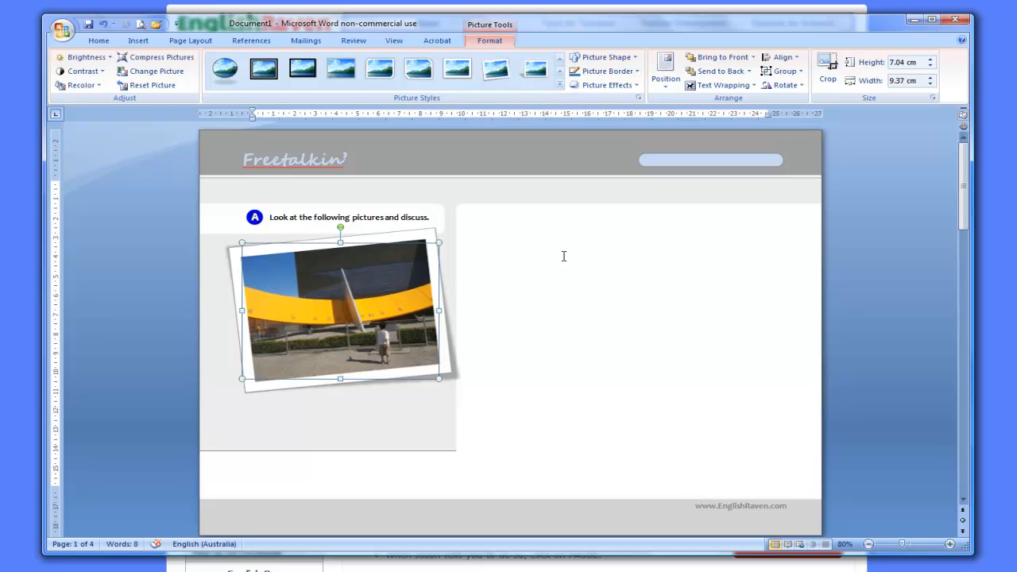
Insert the clock picture and set its text wrapping to In Front of Text.
{"action": "left_click", "coordinate": [140, 40]}
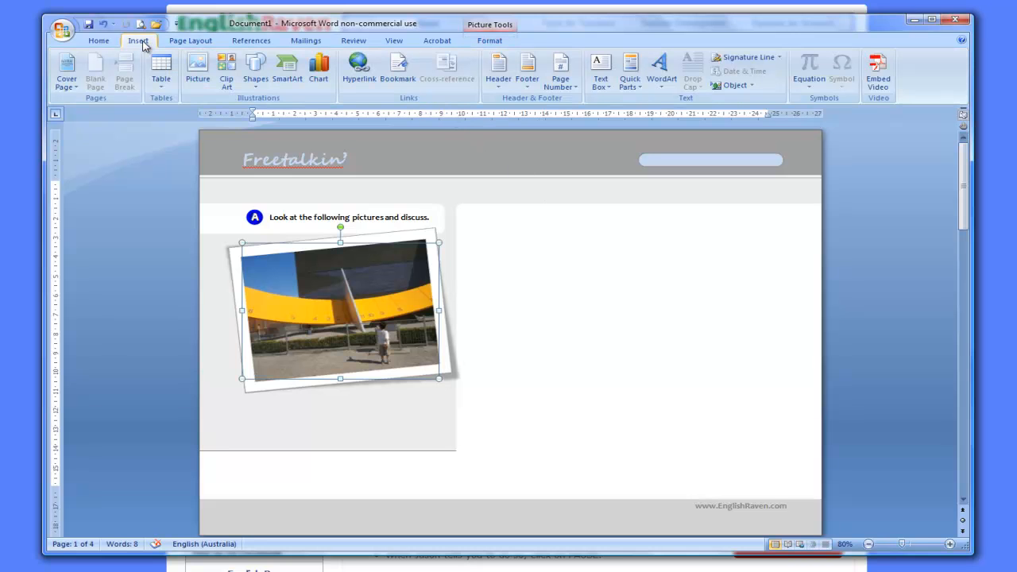
{"action": "left_click", "coordinate": [199, 69]}
{"action": "left_click", "coordinate": [188, 111]}
{"action": "left_click", "coordinate": [362, 299]}
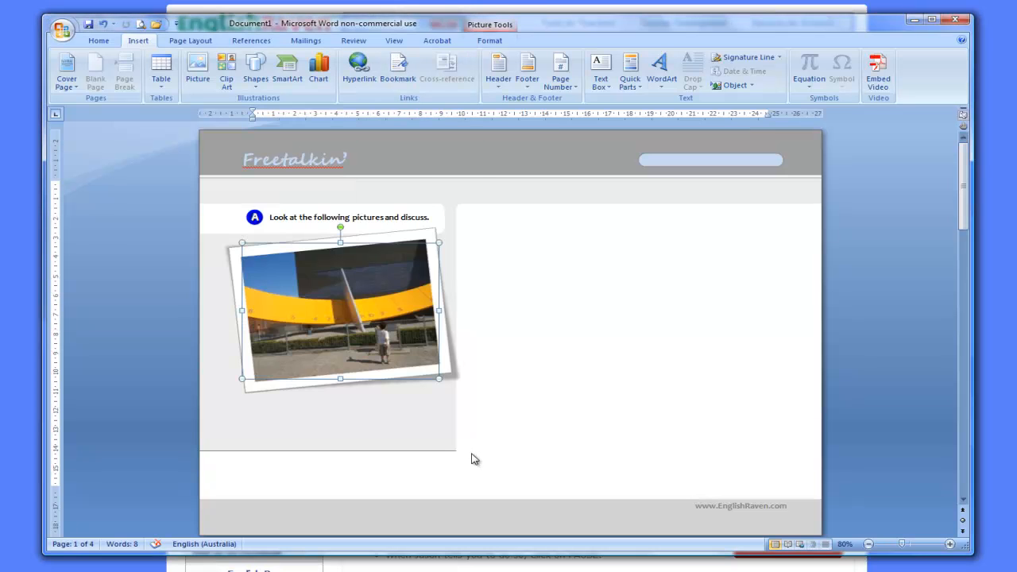
{"action": "right_click", "coordinate": [540, 451]}
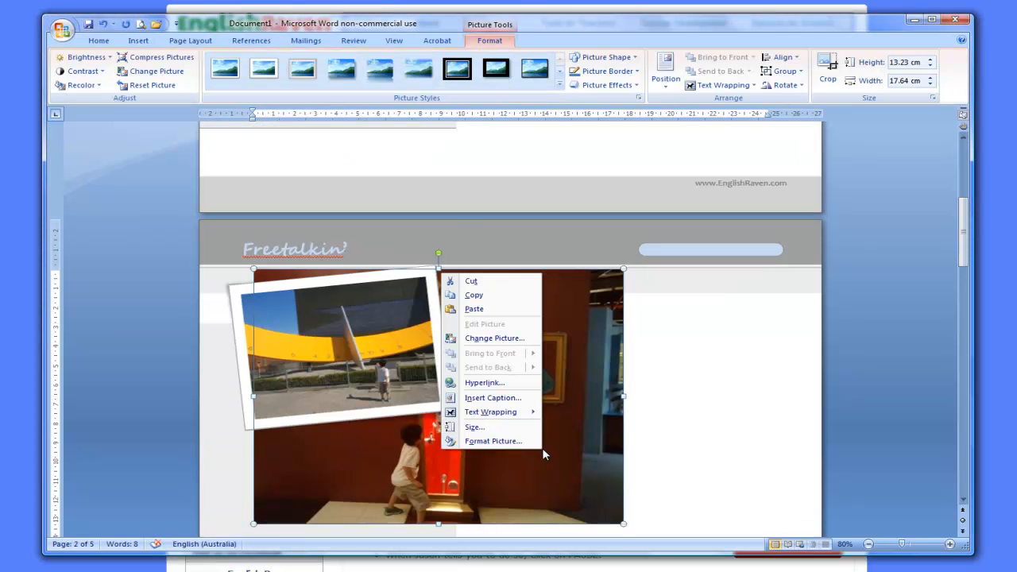
{"action": "mouse_move", "coordinate": [527, 412]}
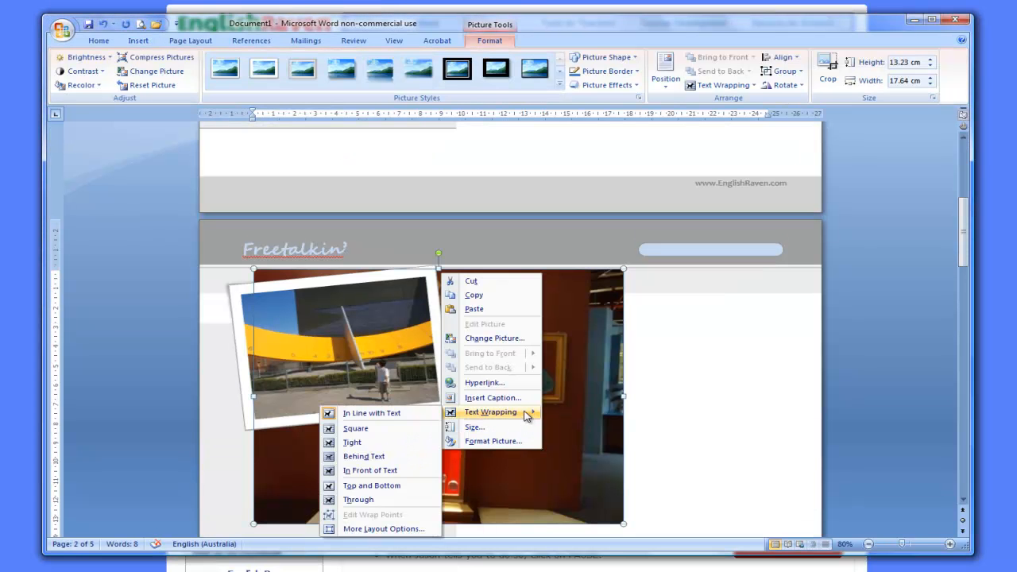
{"action": "left_click", "coordinate": [414, 475]}
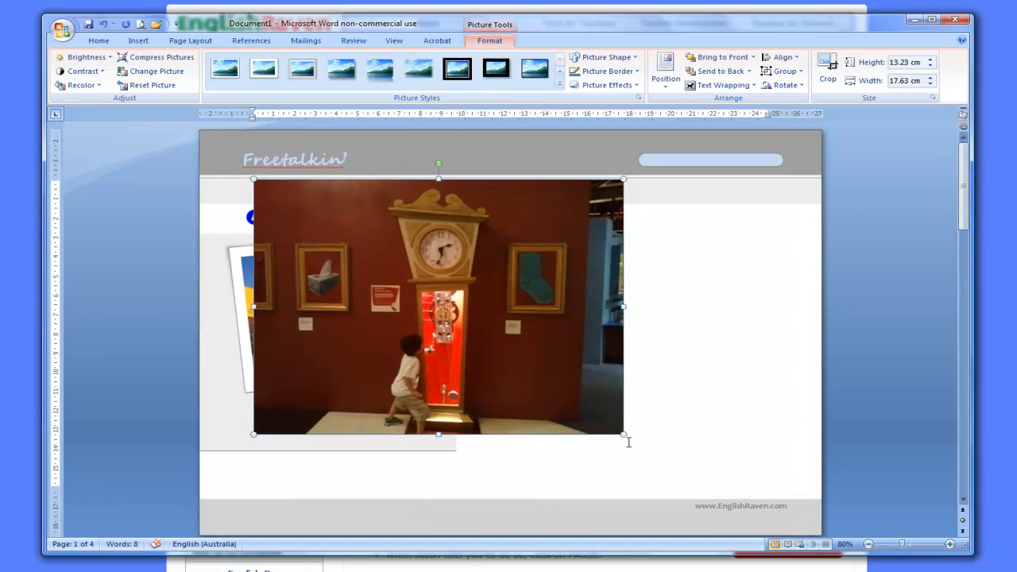
Shrink the clock picture to about 7.66 by 5.74 cm below the sundial picture and apply the same tilted white-frame style.
{"action": "left_click_drag", "start_coordinate": [619, 430], "coordinate": [373, 461]}
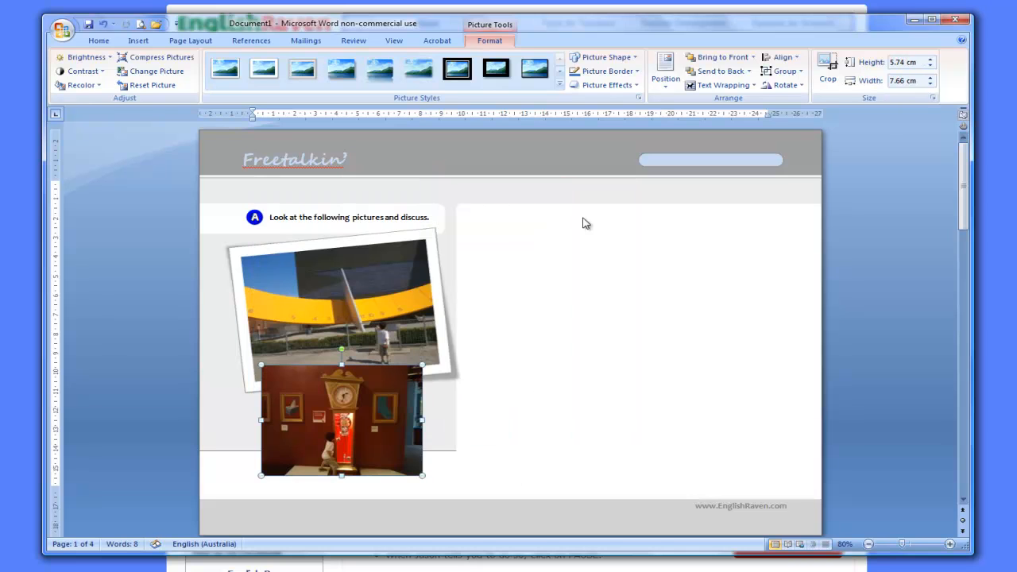
{"action": "left_click", "coordinate": [559, 85]}
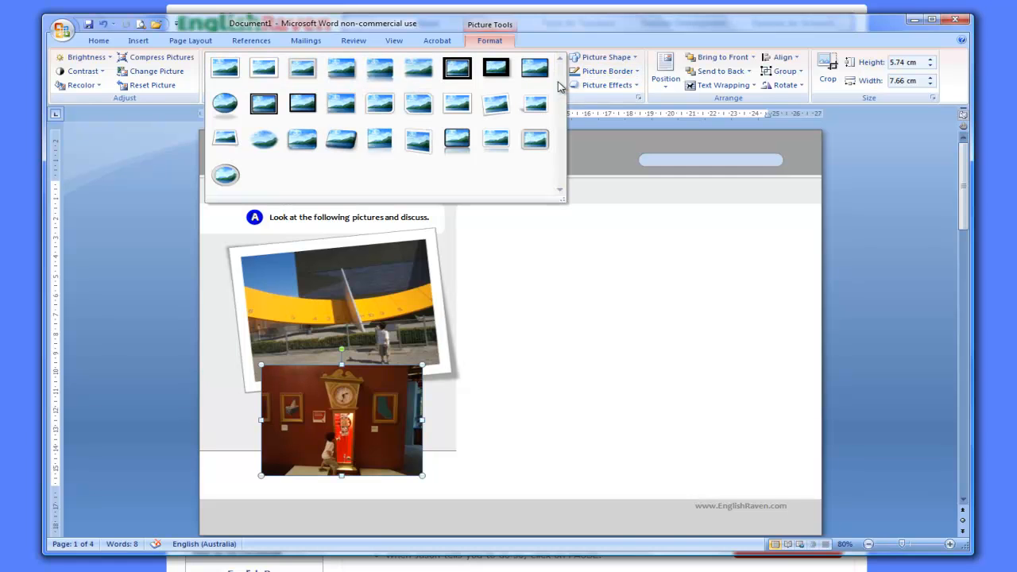
{"action": "left_click", "coordinate": [499, 110]}
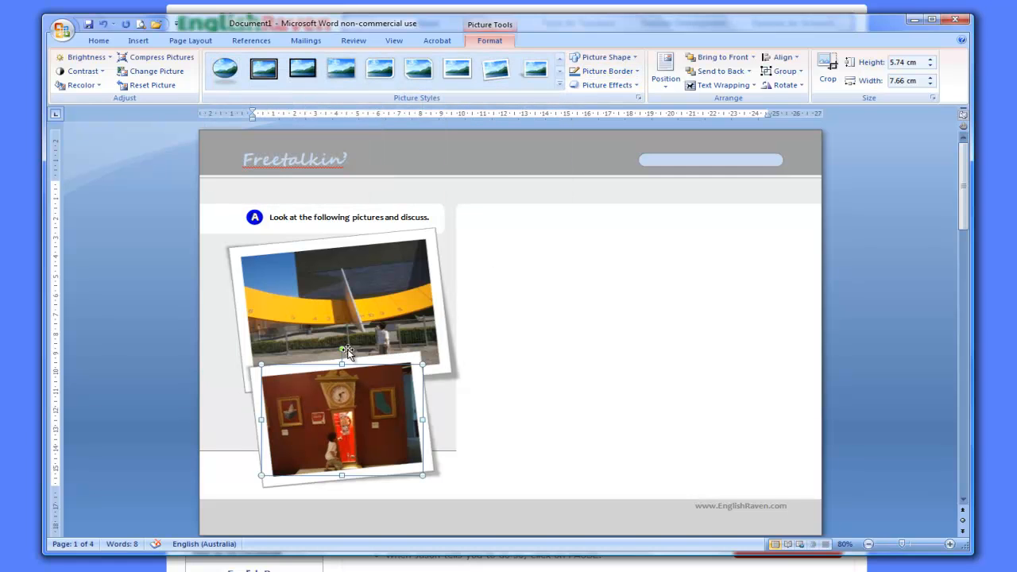
Rotate the clock picture clockwise and enlarge it to about 9.15 by 6.84 cm, overlapping the sundial picture's lower edge.
{"action": "left_click_drag", "start_coordinate": [341, 350], "coordinate": [363, 350]}
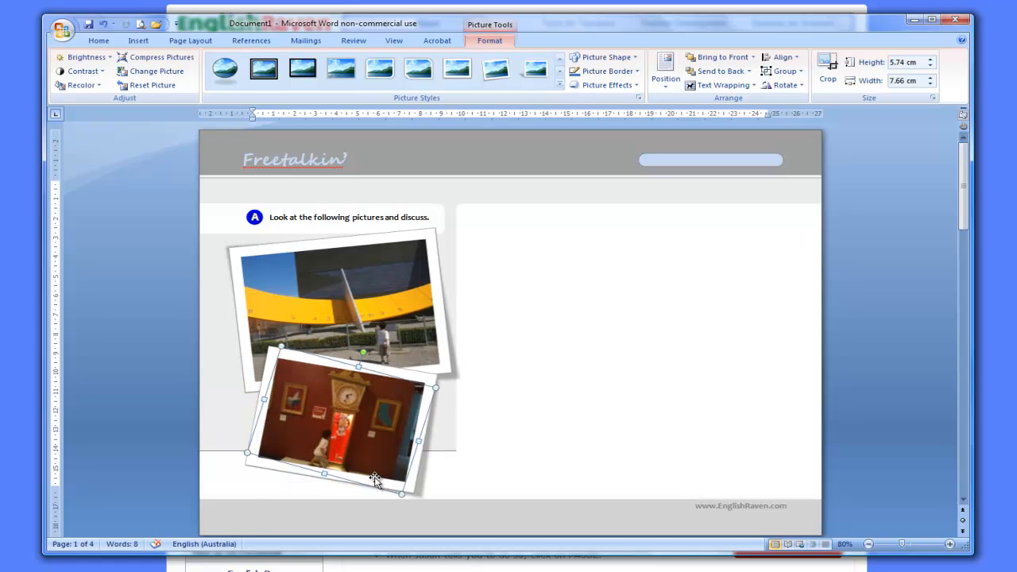
{"action": "left_click_drag", "start_coordinate": [400, 492], "coordinate": [418, 514]}
{"action": "left_click_drag", "start_coordinate": [373, 432], "coordinate": [416, 441]}
{"action": "left_click", "coordinate": [401, 318]}
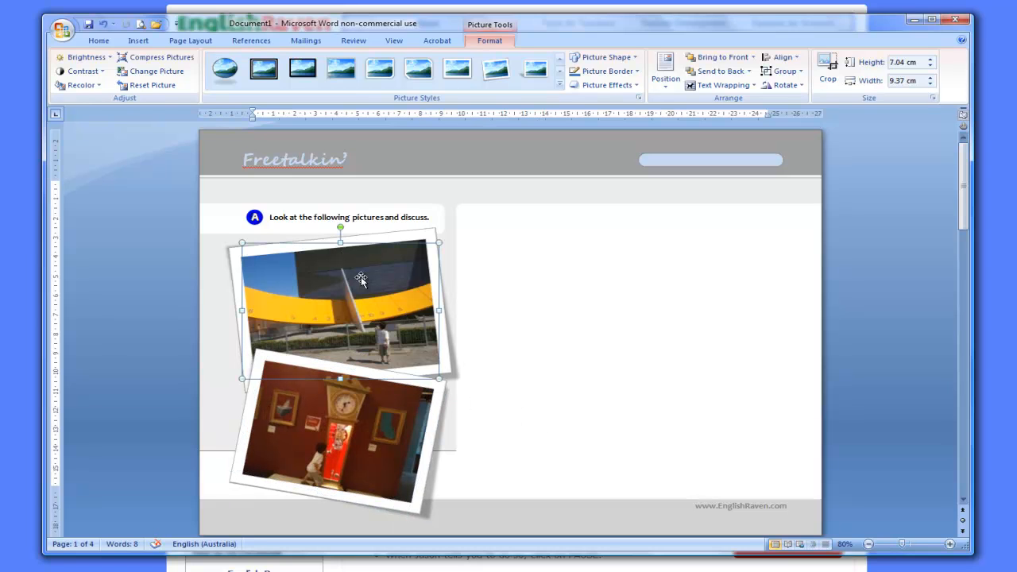
{"action": "left_click_drag", "start_coordinate": [341, 230], "coordinate": [344, 231]}
{"action": "left_click", "coordinate": [352, 445]}
{"action": "left_click_drag", "start_coordinate": [230, 469], "coordinate": [220, 472]}
{"action": "left_click", "coordinate": [557, 368]}
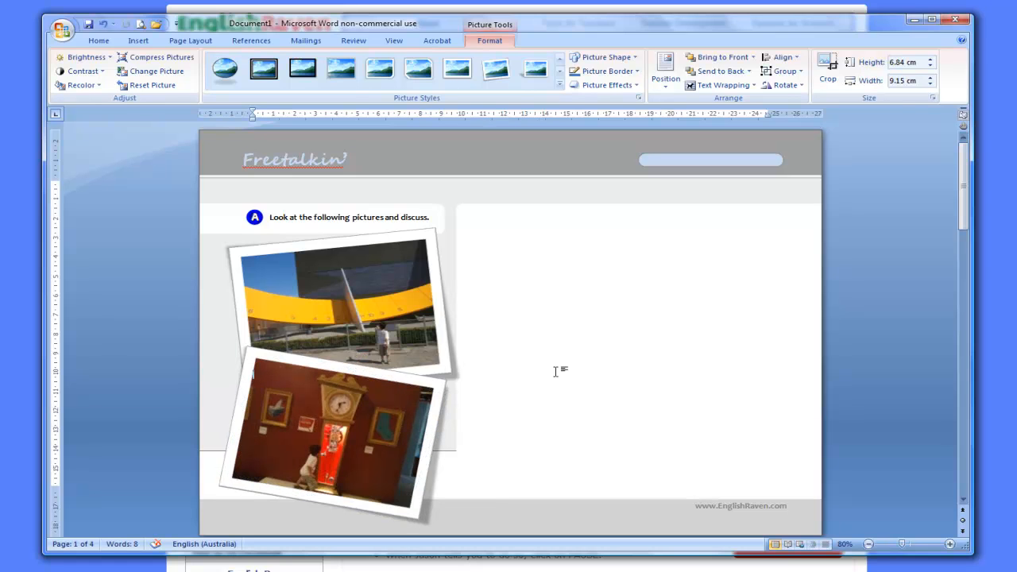
Make the sundial picture slightly smaller and reposition it just below the instruction line.
{"action": "left_click", "coordinate": [378, 313]}
{"action": "left_click_drag", "start_coordinate": [441, 240], "coordinate": [418, 257]}
{"action": "left_click_drag", "start_coordinate": [370, 306], "coordinate": [387, 296]}
Reduce the clock picture to about 8.52 by 6.38 cm and tilt it clockwise across the sundial picture's lower edge.
{"action": "left_click", "coordinate": [380, 423]}
{"action": "left_click_drag", "start_coordinate": [212, 476], "coordinate": [236, 466]}
{"action": "left_click_drag", "start_coordinate": [364, 356], "coordinate": [360, 378]}
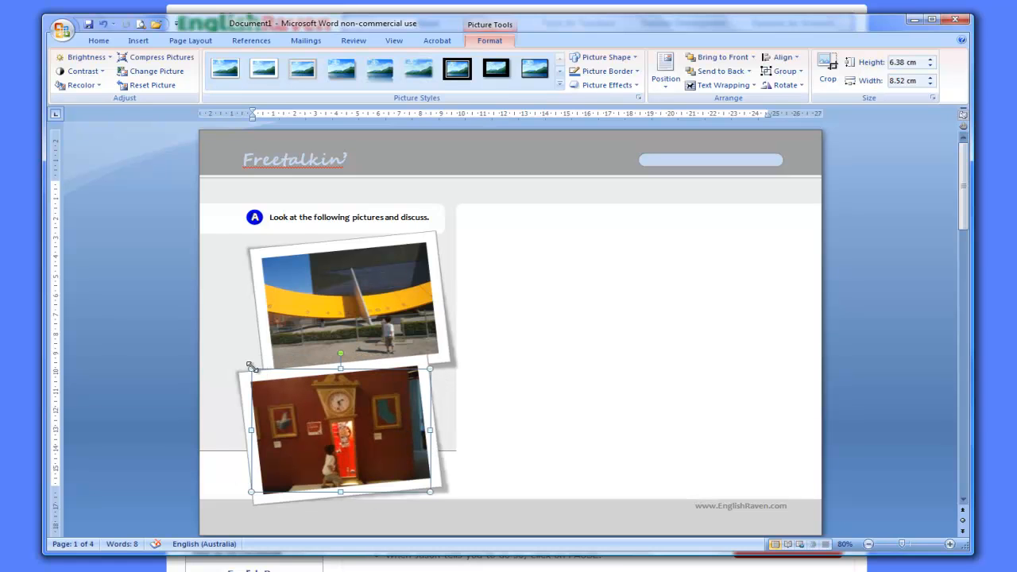
{"action": "left_click_drag", "start_coordinate": [341, 354], "coordinate": [373, 360]}
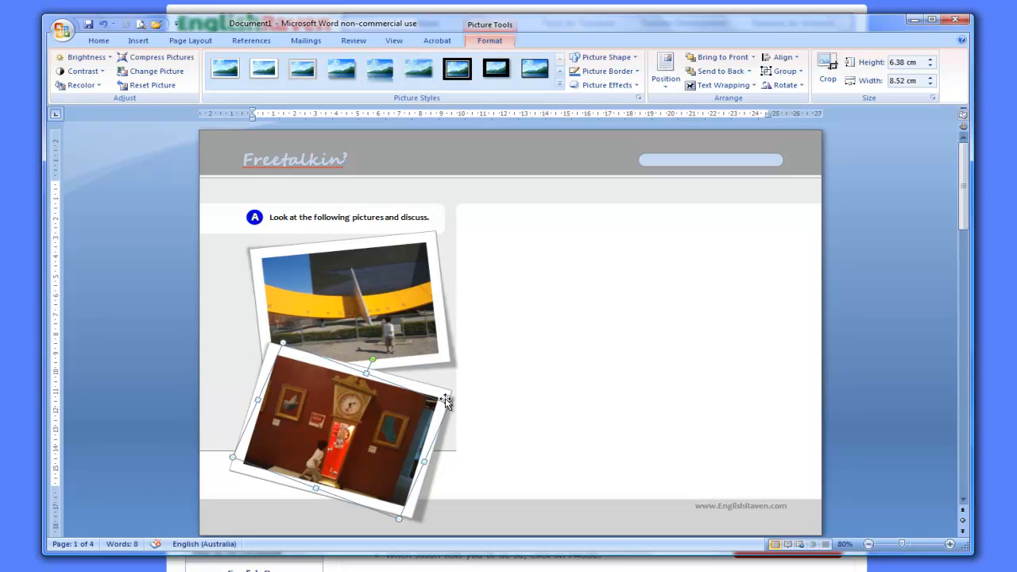
{"action": "left_click", "coordinate": [444, 489]}
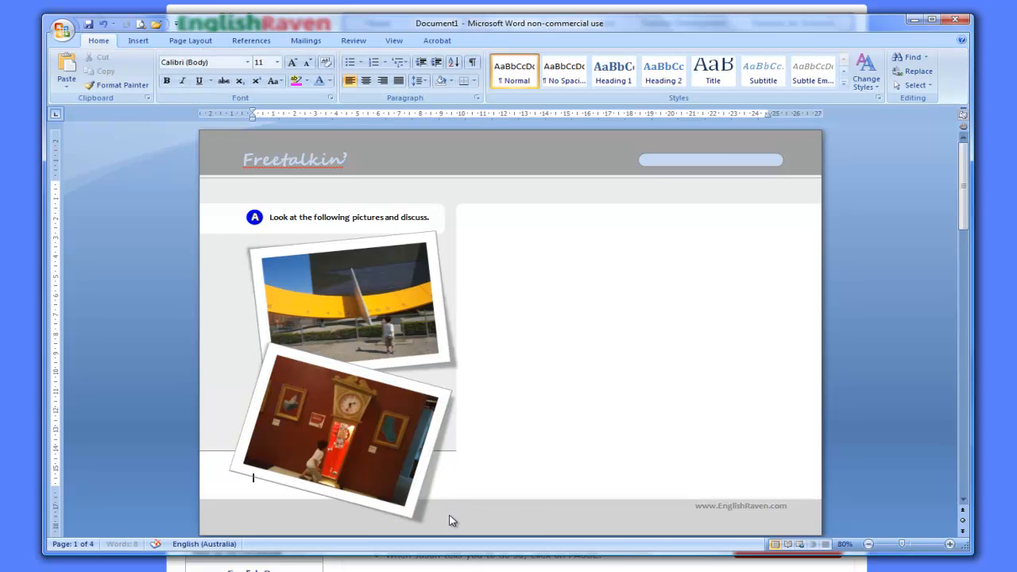
Reopen the header and footer layer and stretch the grey background rectangle back down behind the footer banner.
{"action": "double_click", "coordinate": [450, 518]}
{"action": "left_click", "coordinate": [226, 433]}
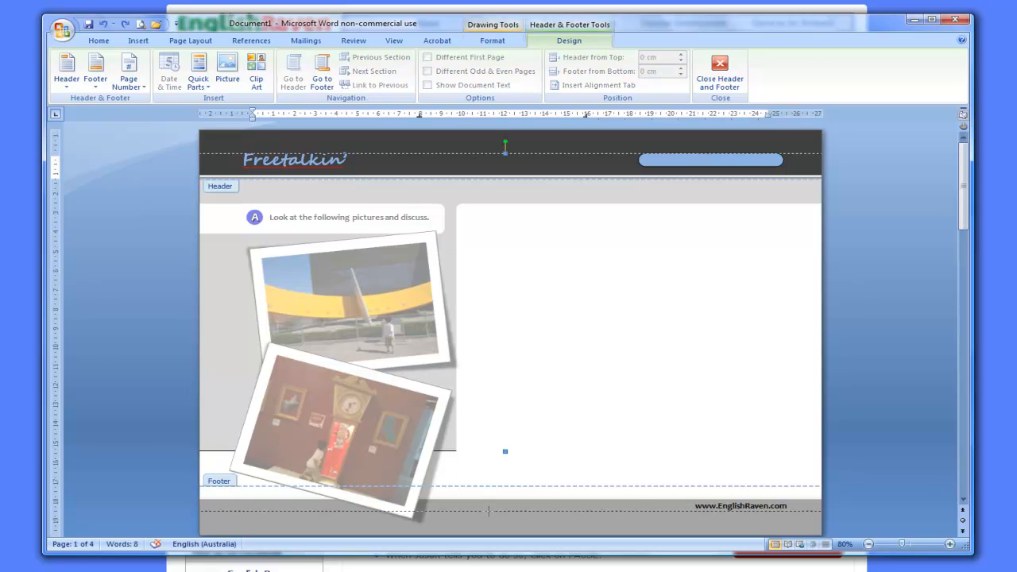
{"action": "left_click_drag", "start_coordinate": [488, 511], "coordinate": [490, 515]}
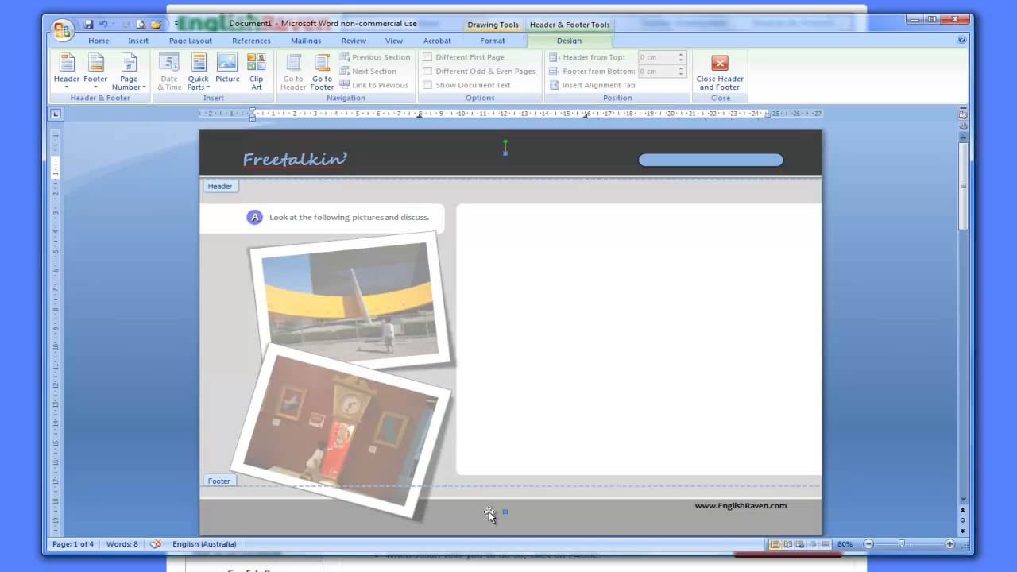
Check the page layout in print preview and return to editing the document body.
{"action": "left_click", "coordinate": [62, 30]}
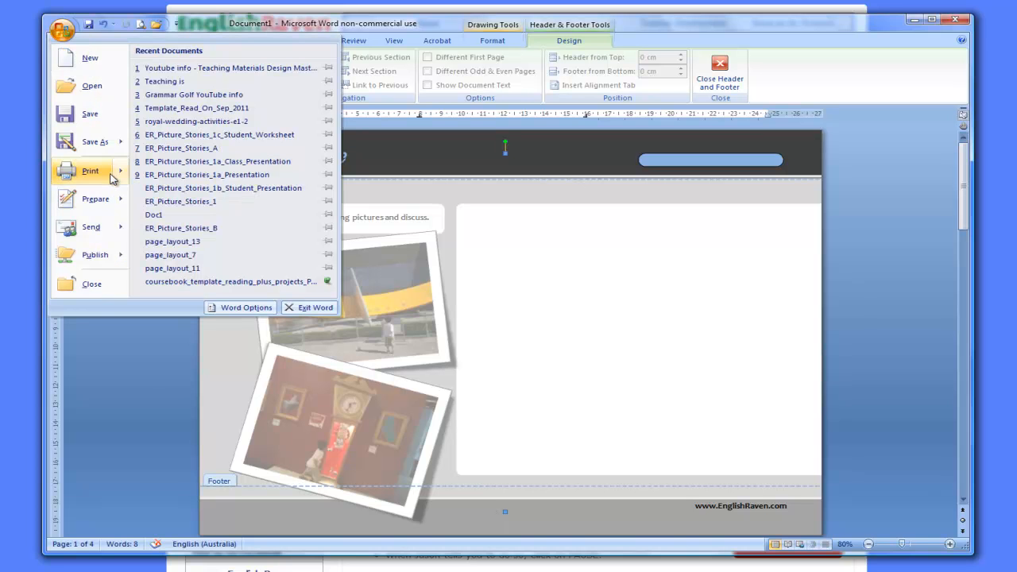
{"action": "mouse_move", "coordinate": [84, 171]}
{"action": "left_click", "coordinate": [194, 147]}
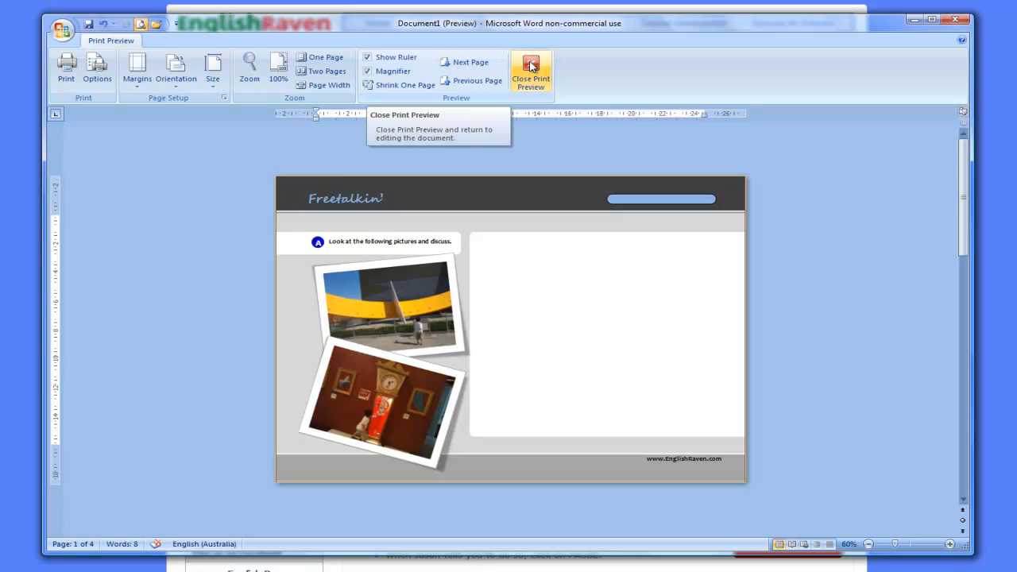
{"action": "left_click", "coordinate": [531, 66]}
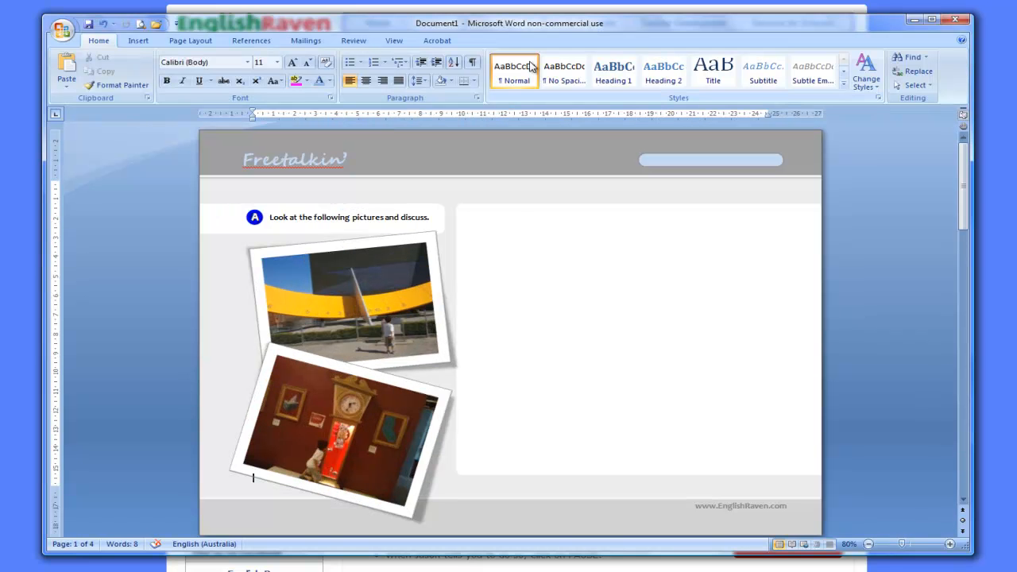
Duplicate the letter A button and its instruction text, and move the copies to the upper part of the large white panel.
{"action": "left_click", "coordinate": [255, 217]}
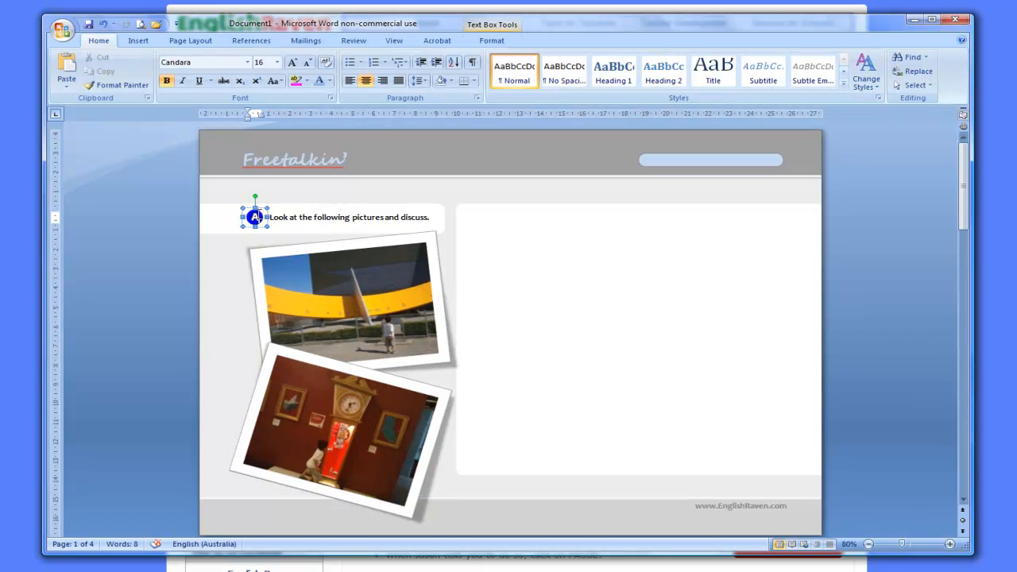
{"action": "left_click", "coordinate": [313, 217], "text": "shift"}
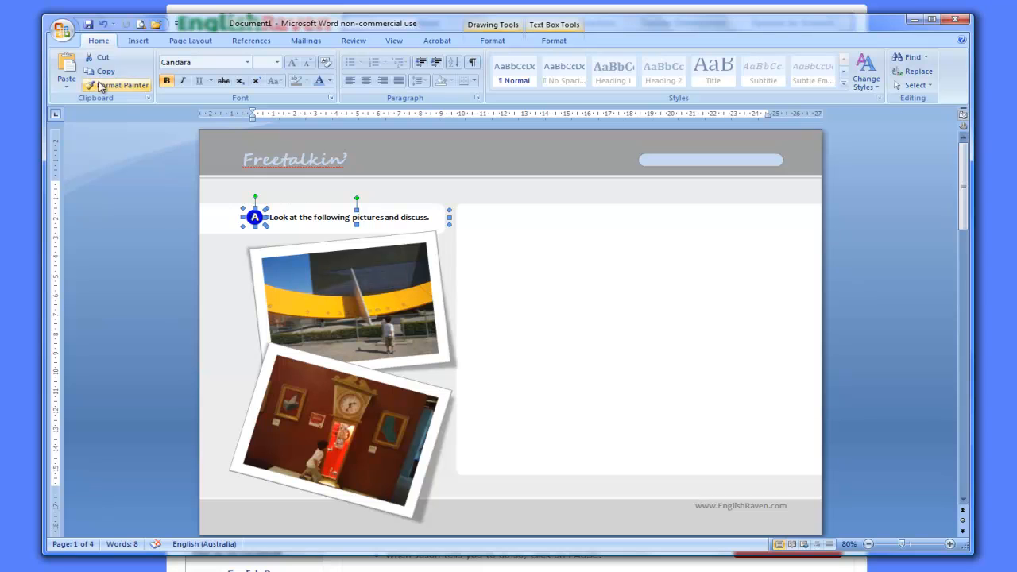
{"action": "left_click", "coordinate": [68, 68]}
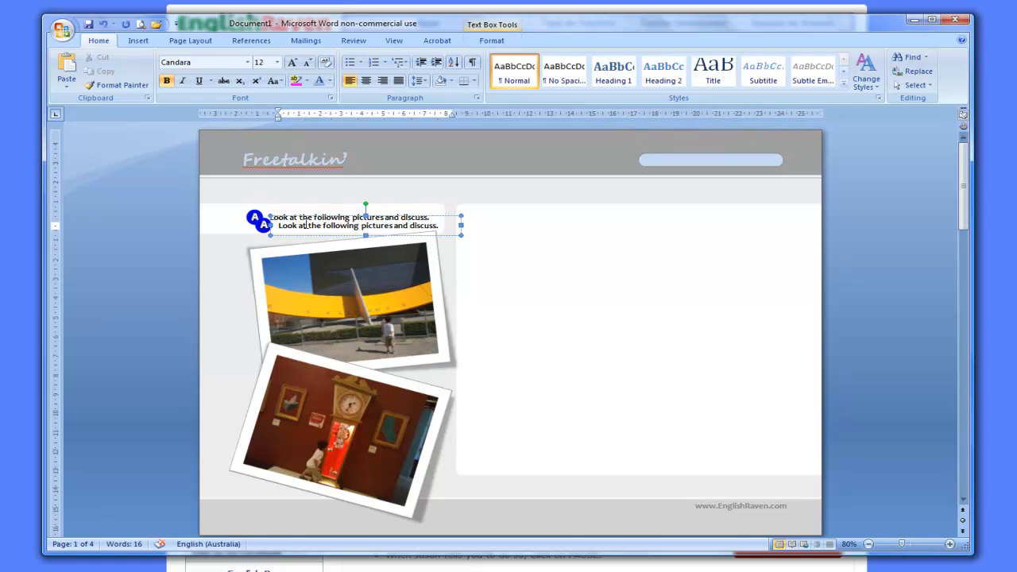
{"action": "left_click_drag", "start_coordinate": [440, 217], "coordinate": [726, 210]}
{"action": "left_click", "coordinate": [266, 227]}
{"action": "left_click_drag", "start_coordinate": [272, 219], "coordinate": [482, 209]}
Change the copied button's letter to B and align the copied instruction text just beside it.
{"action": "left_click", "coordinate": [662, 219]}
{"action": "left_click", "coordinate": [474, 219]}
{"action": "double_click", "coordinate": [476, 219]}
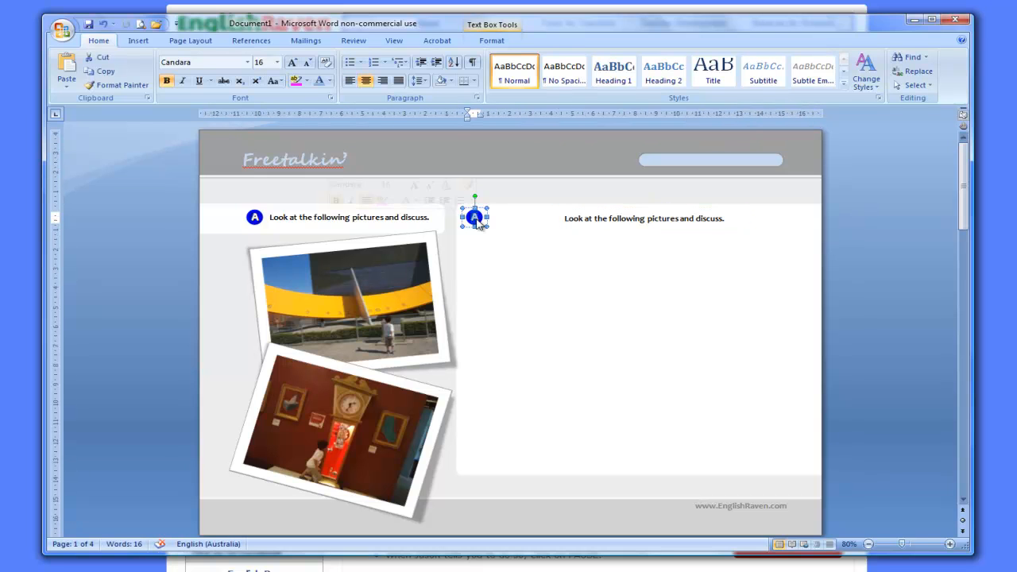
{"action": "type", "text": "B"}
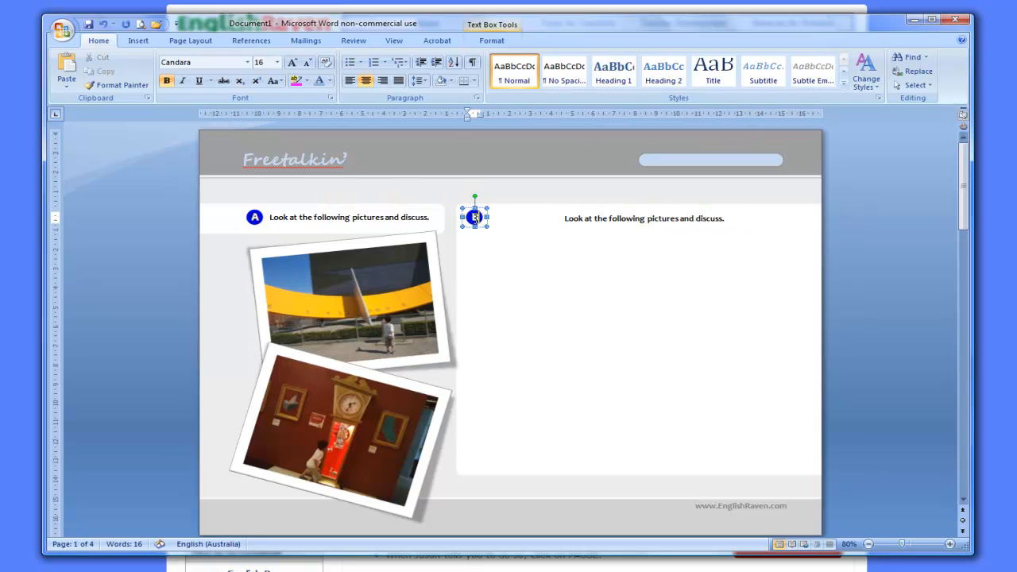
{"action": "left_click", "coordinate": [649, 219]}
{"action": "left_click_drag", "start_coordinate": [721, 213], "coordinate": [652, 212]}
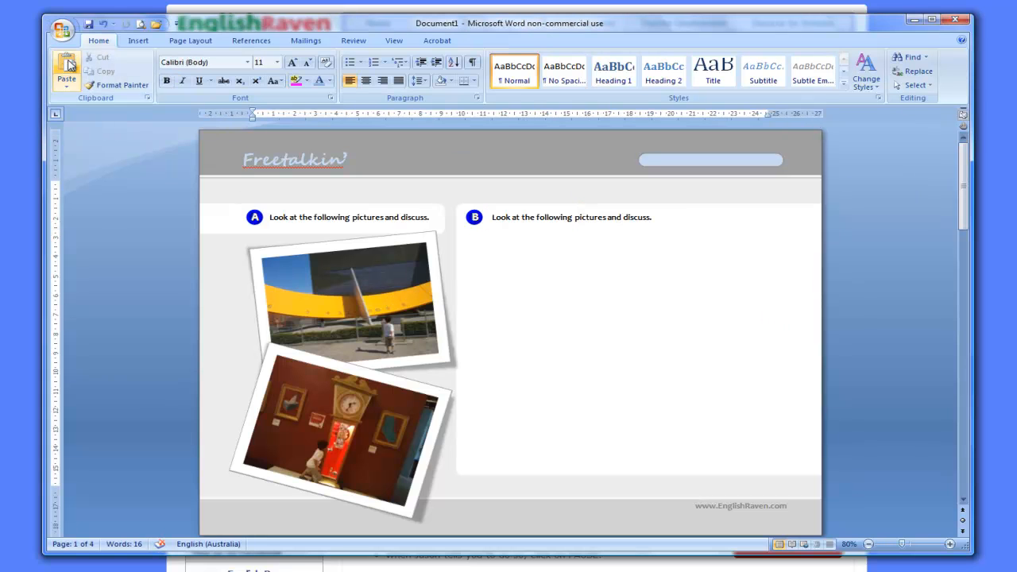
Examine the worksheet in print preview, inspecting both pictures and the A and B headings up close and the page as a whole.
{"action": "left_click", "coordinate": [63, 31]}
{"action": "mouse_move", "coordinate": [95, 170]}
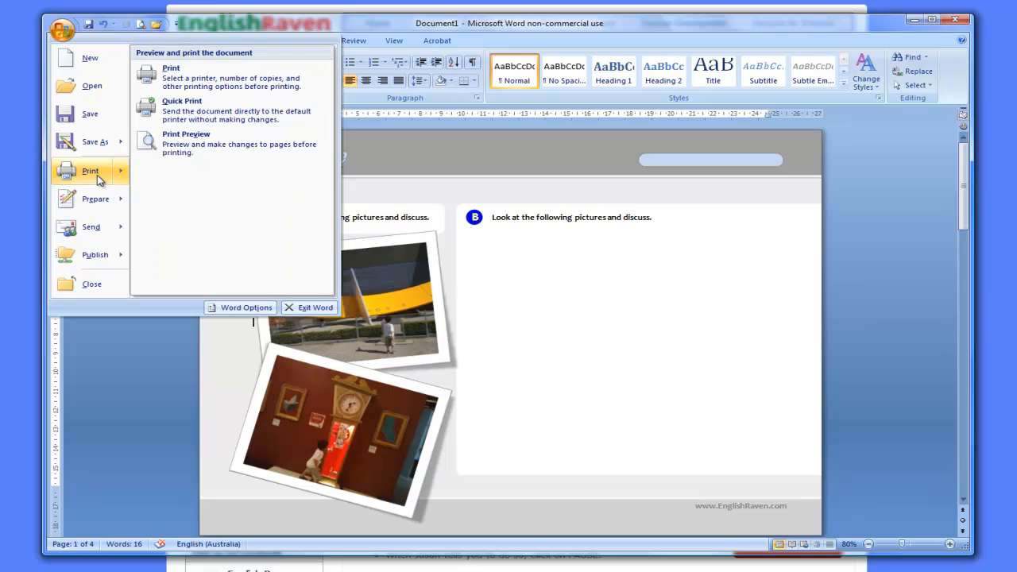
{"action": "left_click", "coordinate": [186, 137]}
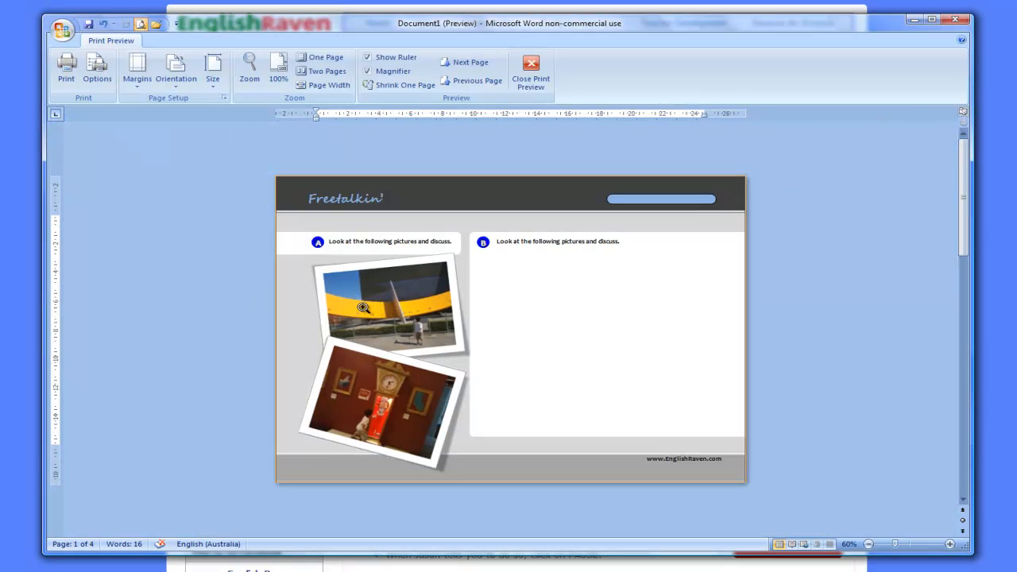
{"action": "left_click", "coordinate": [362, 307]}
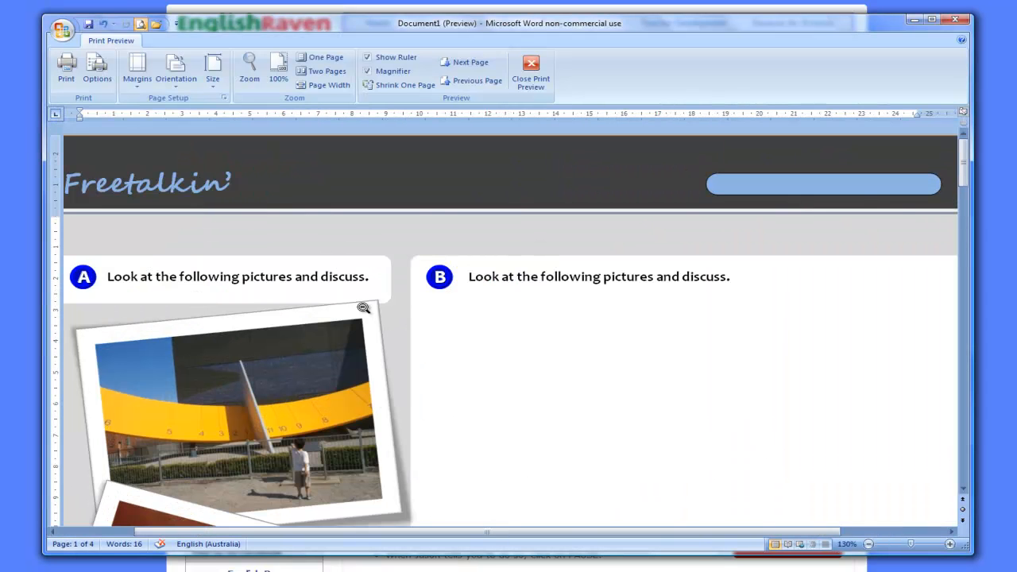
{"action": "scroll", "coordinate": [363, 308], "scroll_direction": "up", "scroll_amount": 2}
{"action": "scroll", "coordinate": [362, 307], "scroll_direction": "down", "scroll_amount": 5}
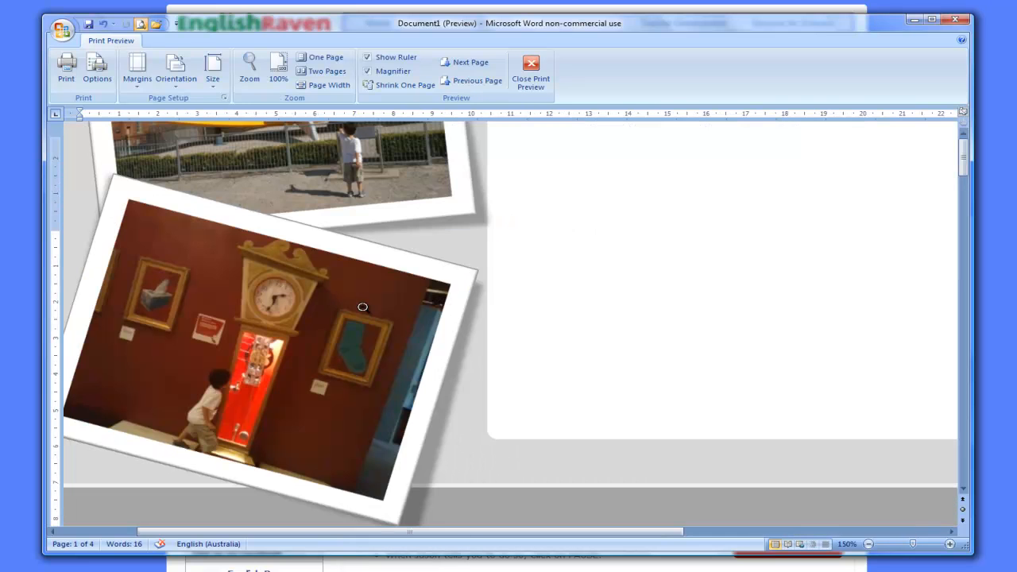
{"action": "scroll", "coordinate": [363, 307], "scroll_direction": "up", "scroll_amount": 5}
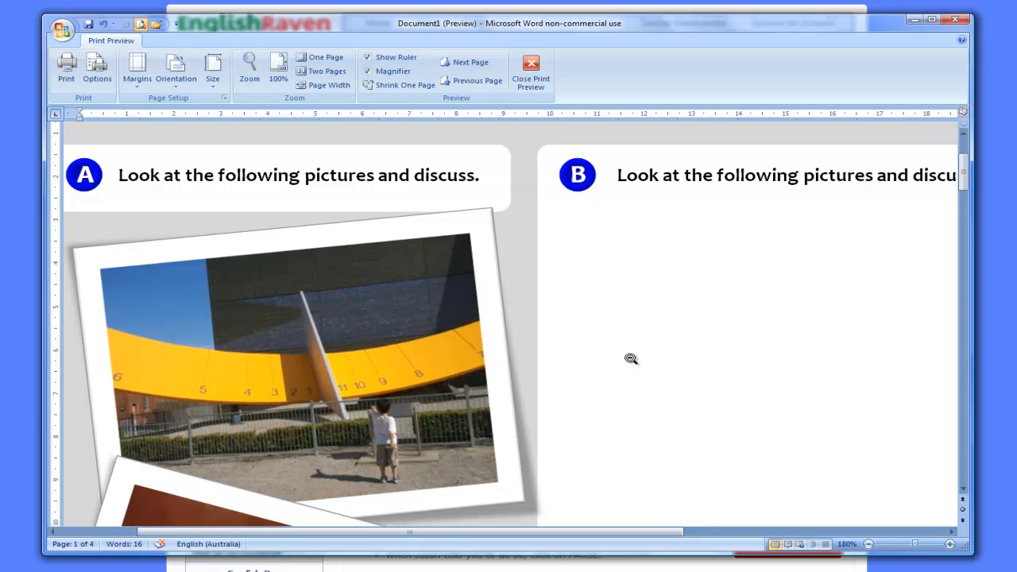
{"action": "scroll", "coordinate": [630, 359], "scroll_direction": "down", "scroll_amount": 4}
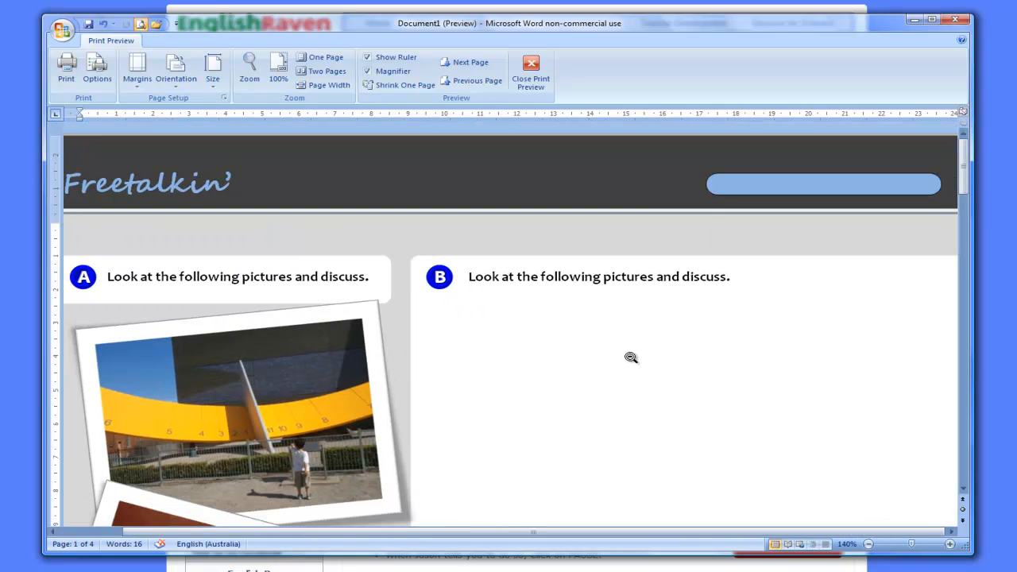
{"action": "scroll", "coordinate": [630, 358], "scroll_direction": "down", "scroll_amount": 2}
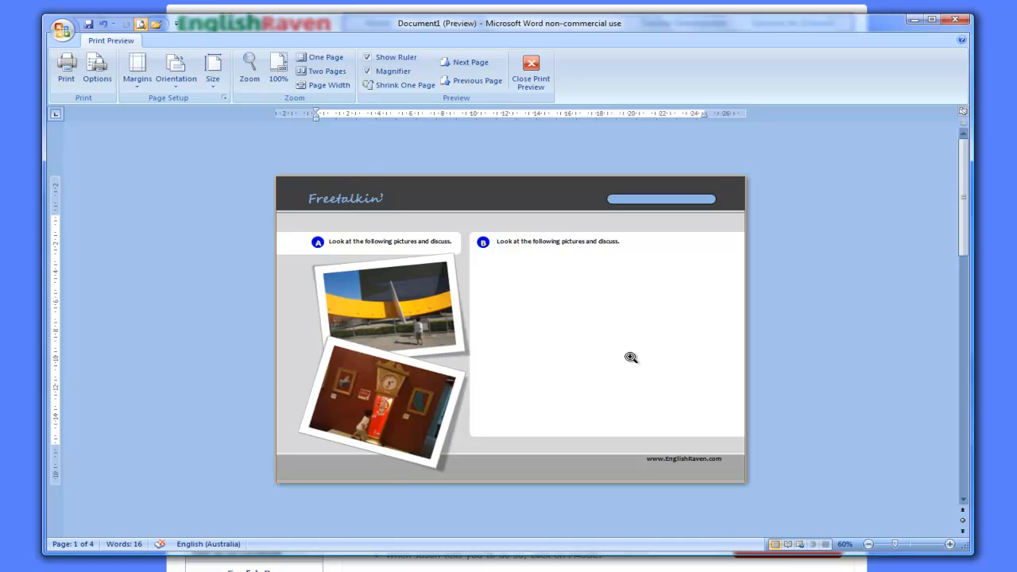
{"action": "scroll", "coordinate": [631, 356], "scroll_direction": "up", "scroll_amount": 1}
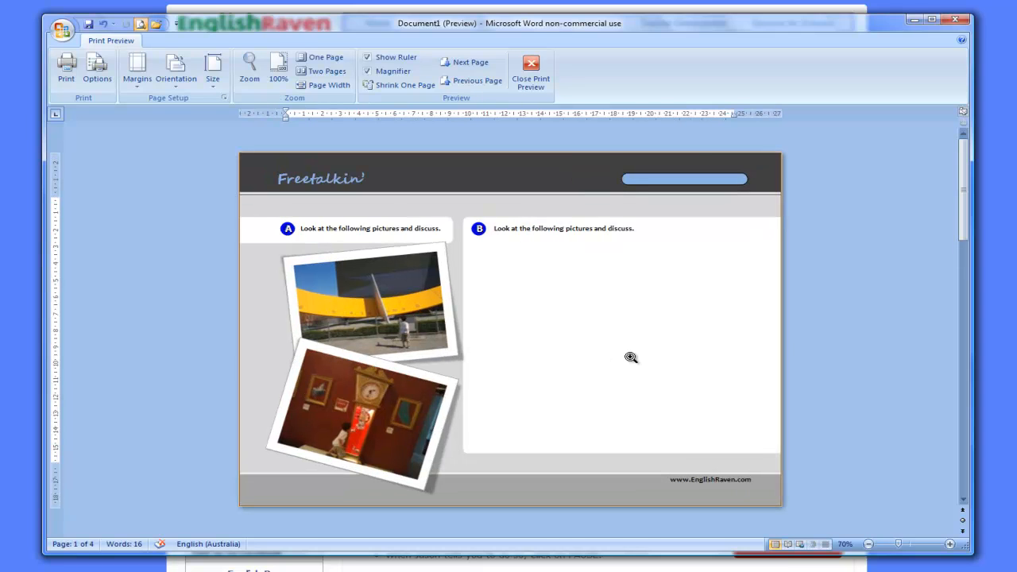